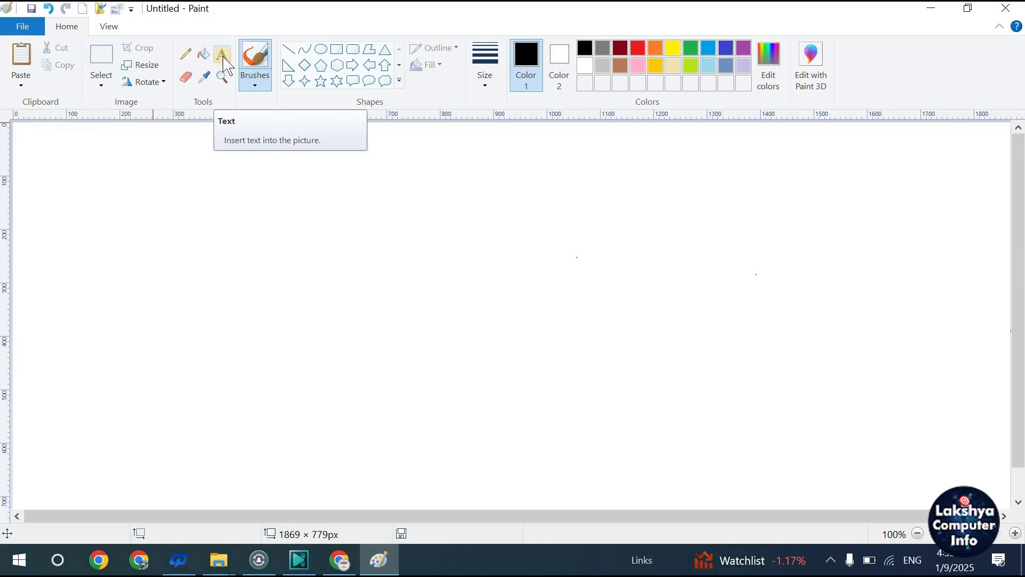
click(223, 56)
mouse_move(152, 204)
mouse_down()
mouse_move(155, 226)
mouse_move(244, 347)
mouse_up()
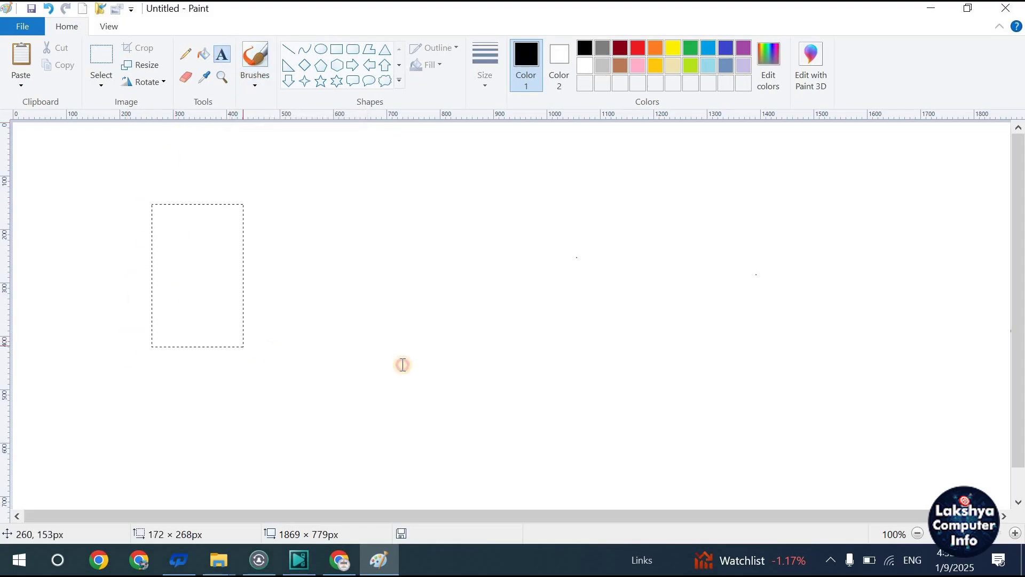
drag(403, 364, 620, 355)
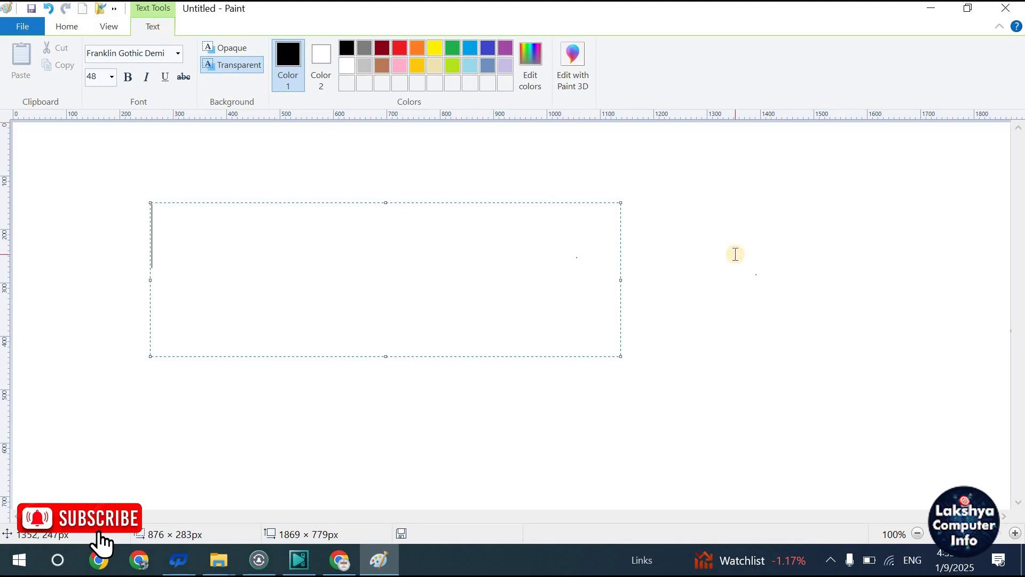
click(718, 249)
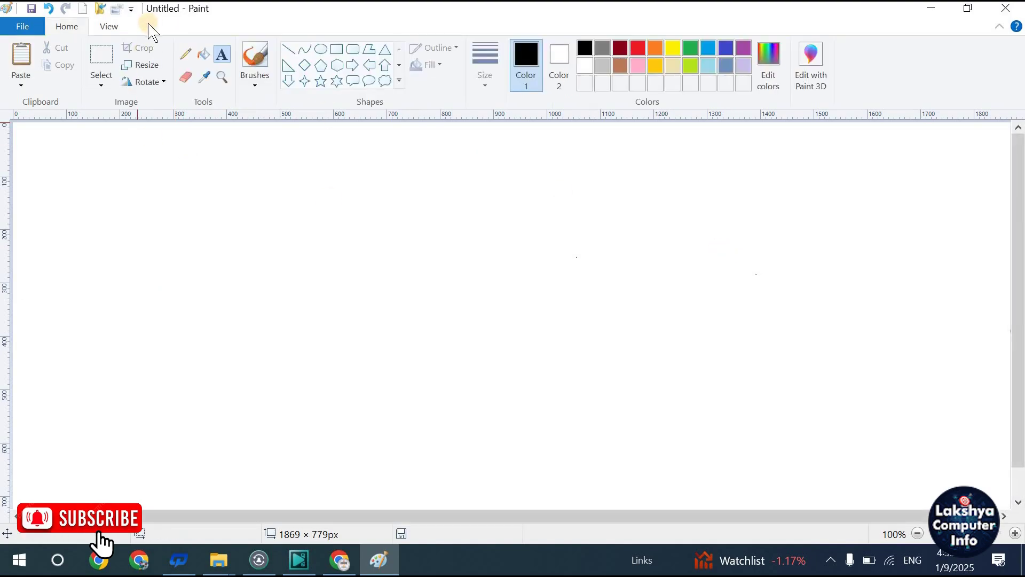
- Draw a text box about 541 × 211 px on the blank canvas and enter "ram" in it
drag(136, 238, 424, 350)
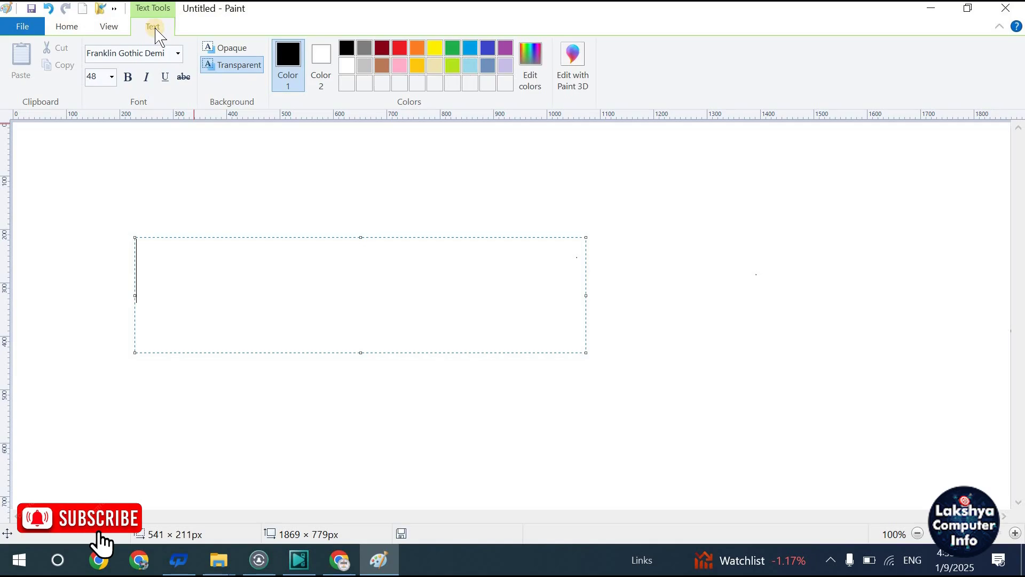
text(ra)
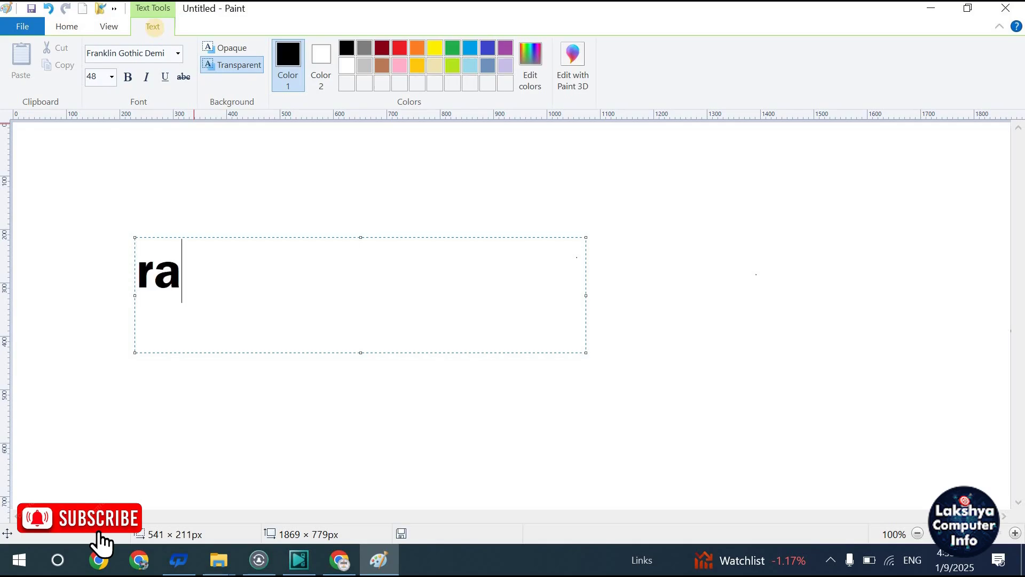
text(m)
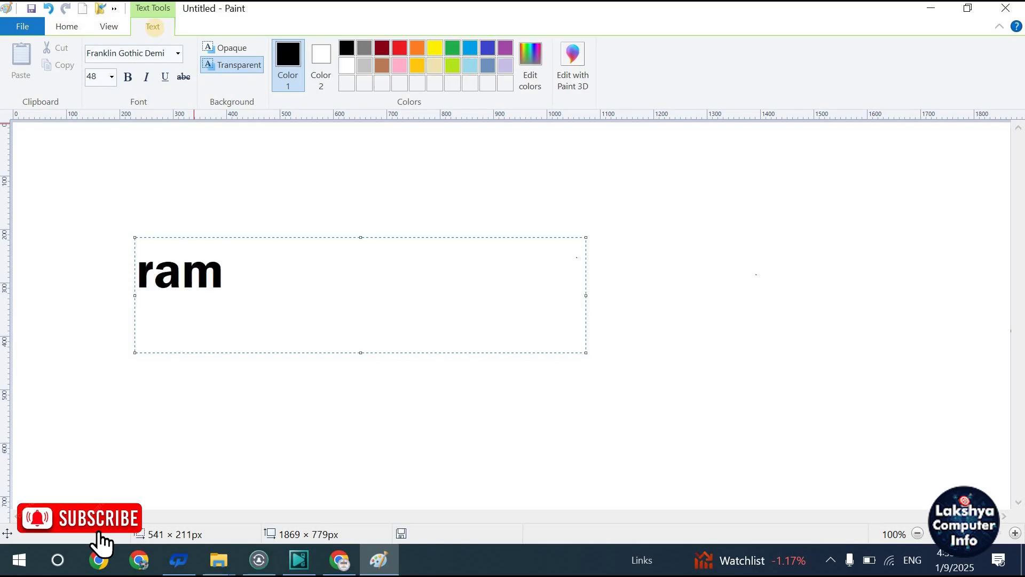
- Cut the word "ram" from the text box and paste it on the second line
click(219, 267)
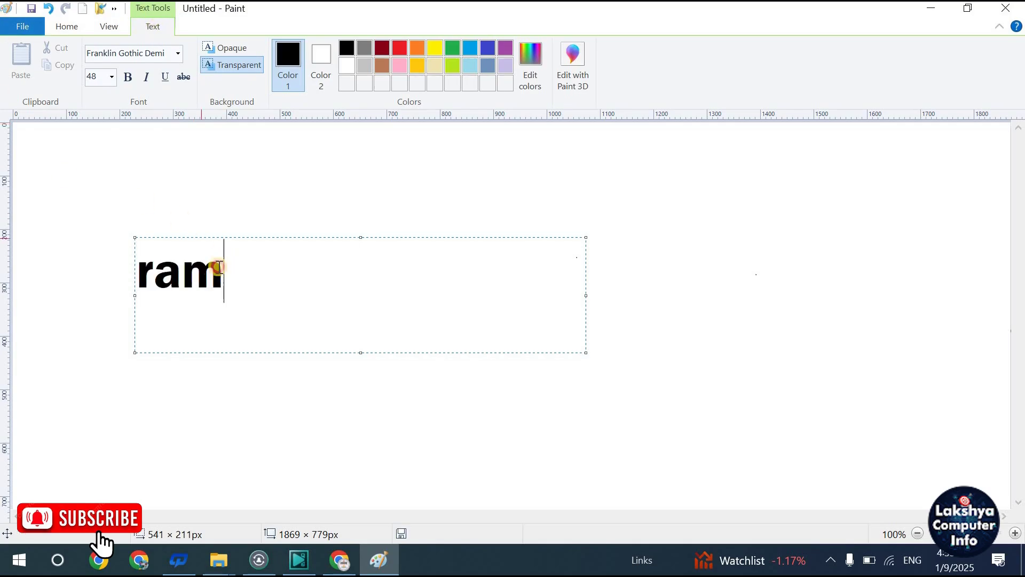
drag(219, 267, 135, 268)
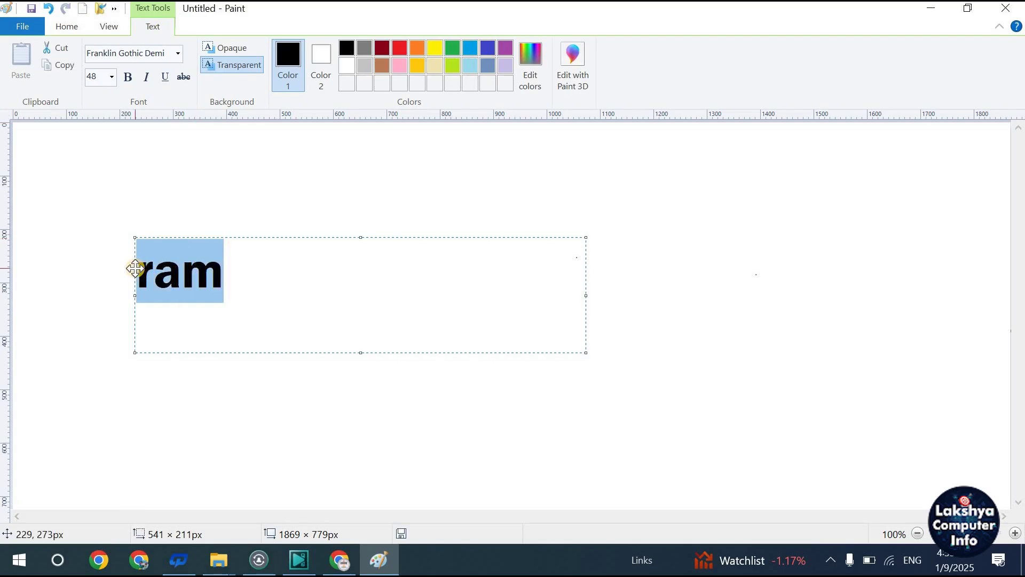
click(63, 49)
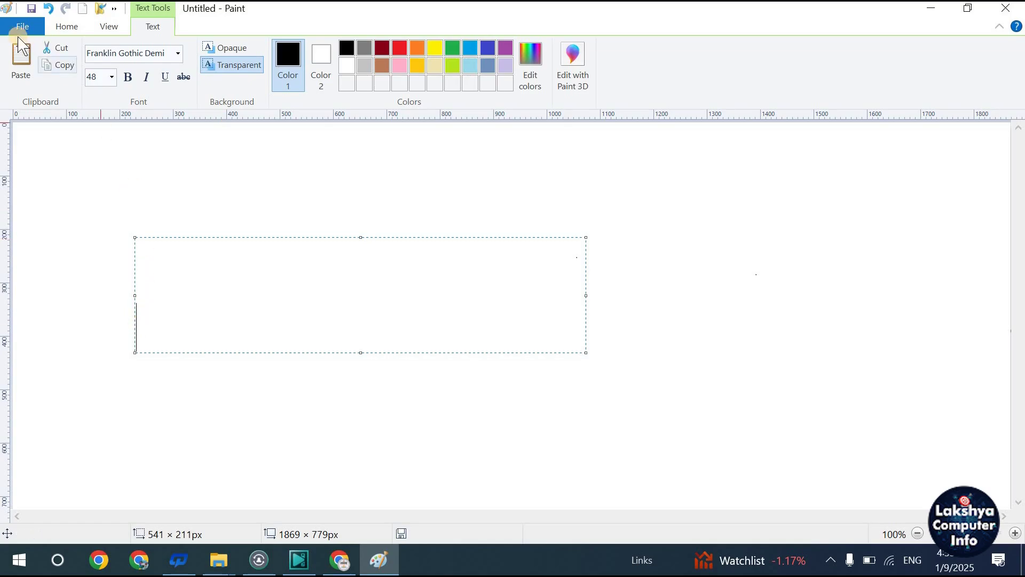
click(18, 57)
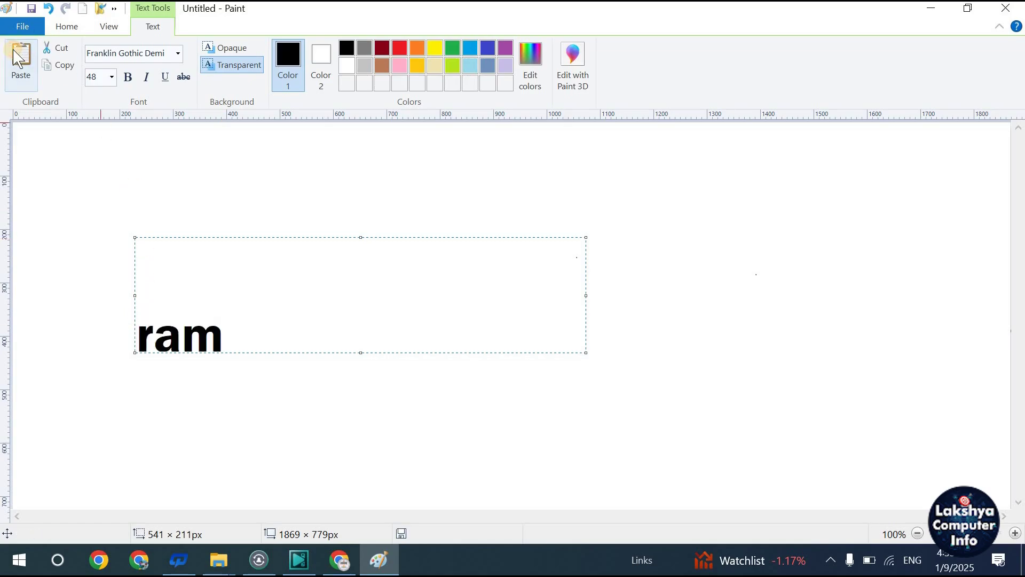
- Paste "ram" four more times on the second line of the text box
click(19, 55)
click(20, 57)
click(22, 59)
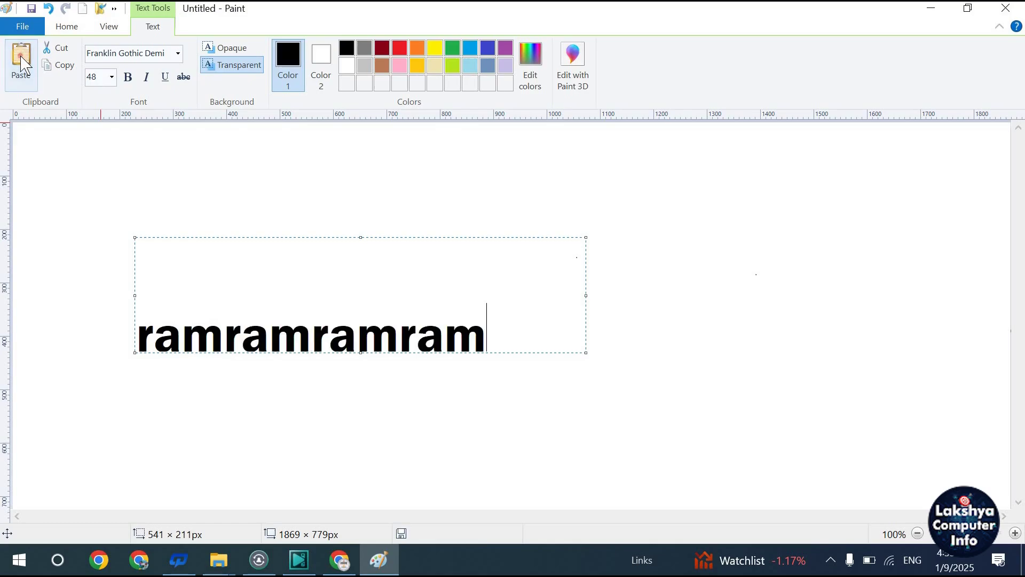
click(21, 59)
- Erase the extra pasted copies on the second line, leaving a single "ram"
key(BackSpace)
key(BackSpace)
key(BackSpace)
key(BackSpace)
key(BackSpace)
key(BackSpace)
key(BackSpace)
key(BackSpace)
key(BackSpace)
key(BackSpace)
key(BackSpace)
key(BackSpace)
key(BackSpace)
key(BackSpace)
key(BackSpace)
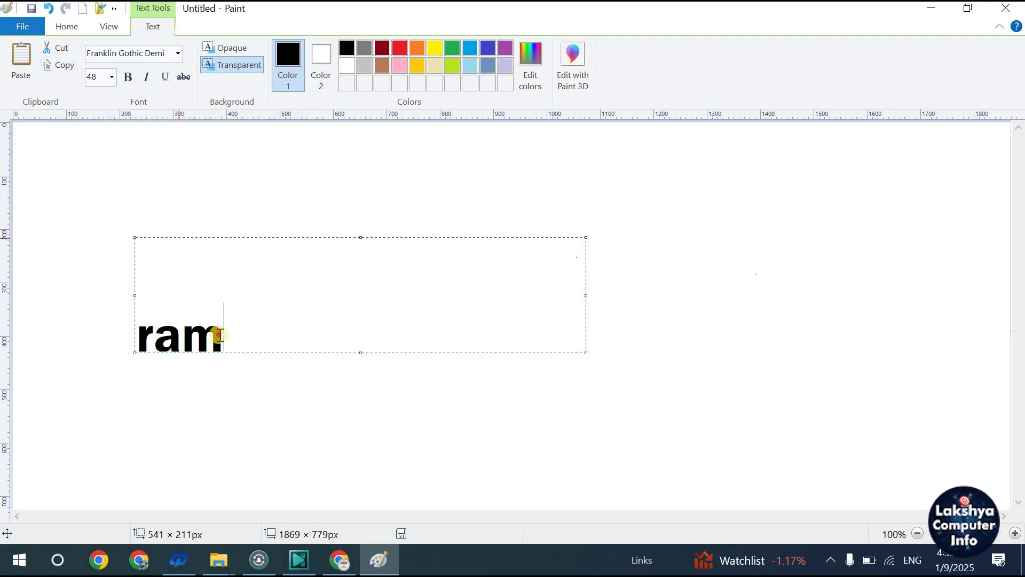
- Copy "ram" from the second line and paste it on the empty first line of the text box
drag(223, 337, 132, 328)
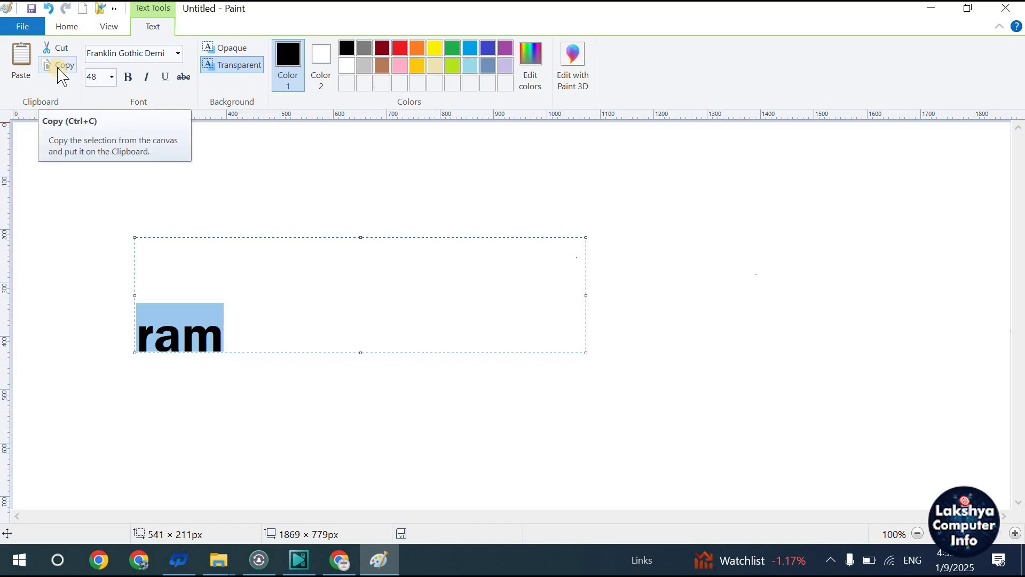
click(58, 68)
click(230, 331)
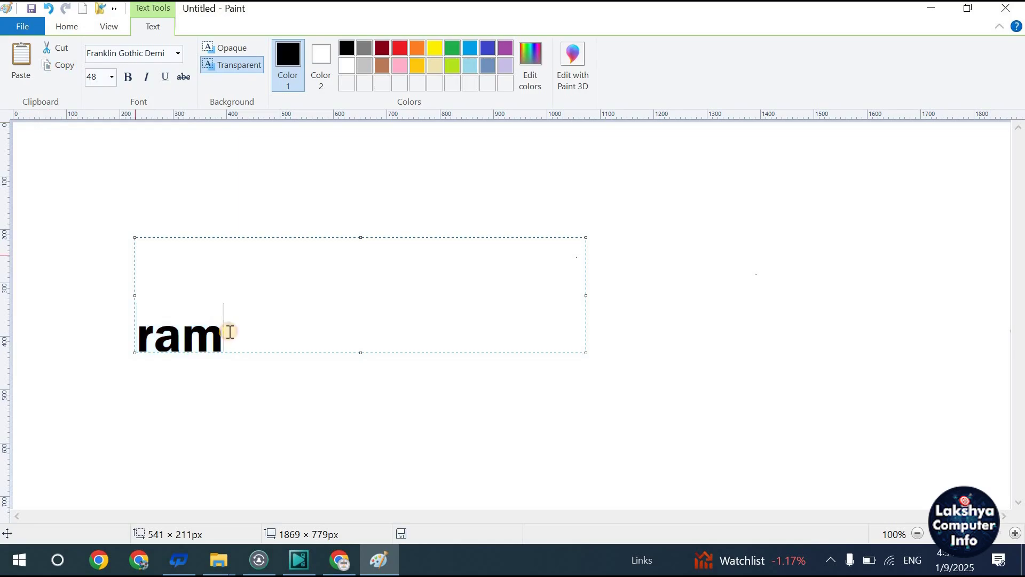
click(146, 260)
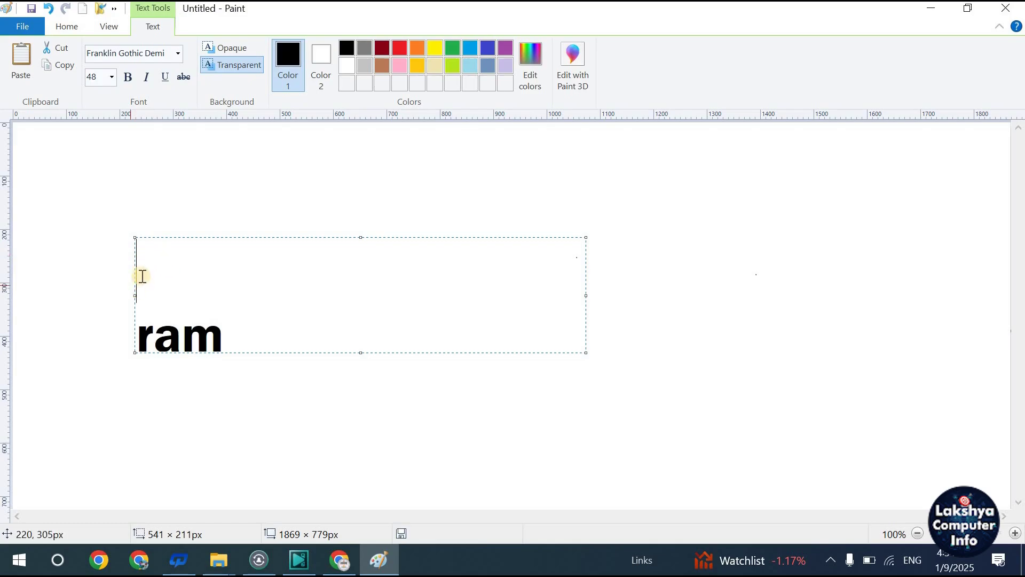
click(17, 59)
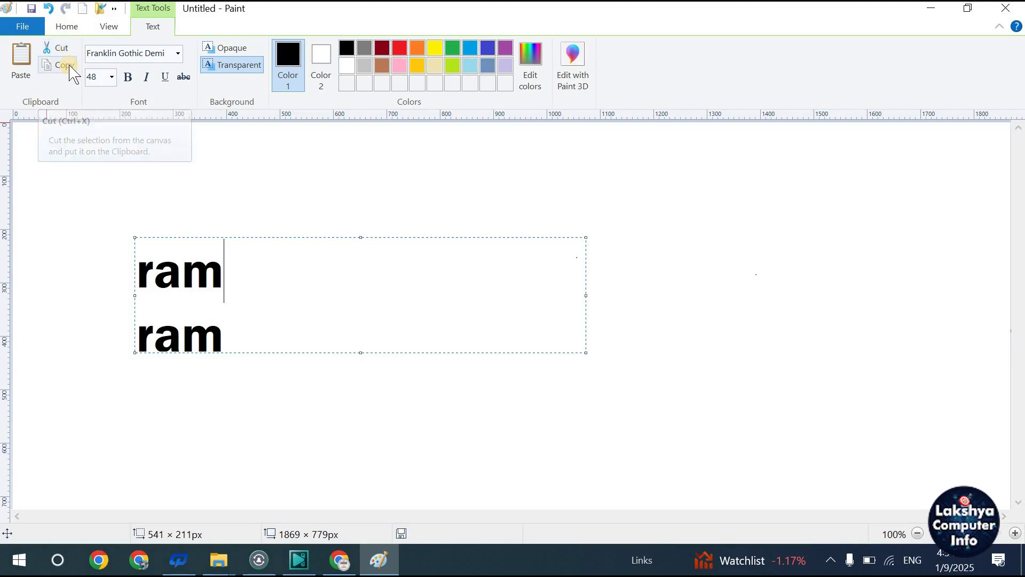
- Delete both lines of "ram" and close the text box
drag(245, 338, 114, 261)
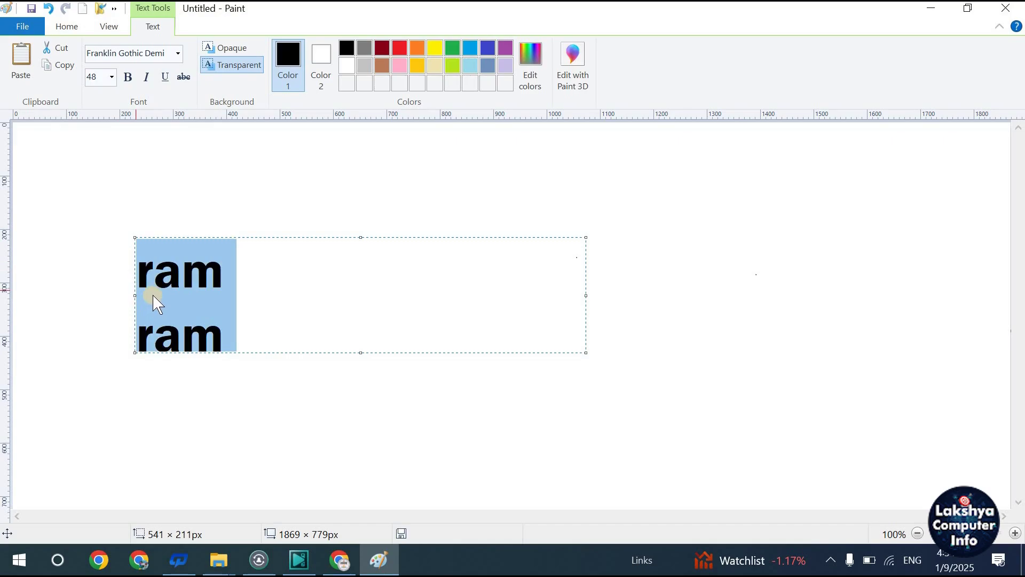
key(Delete)
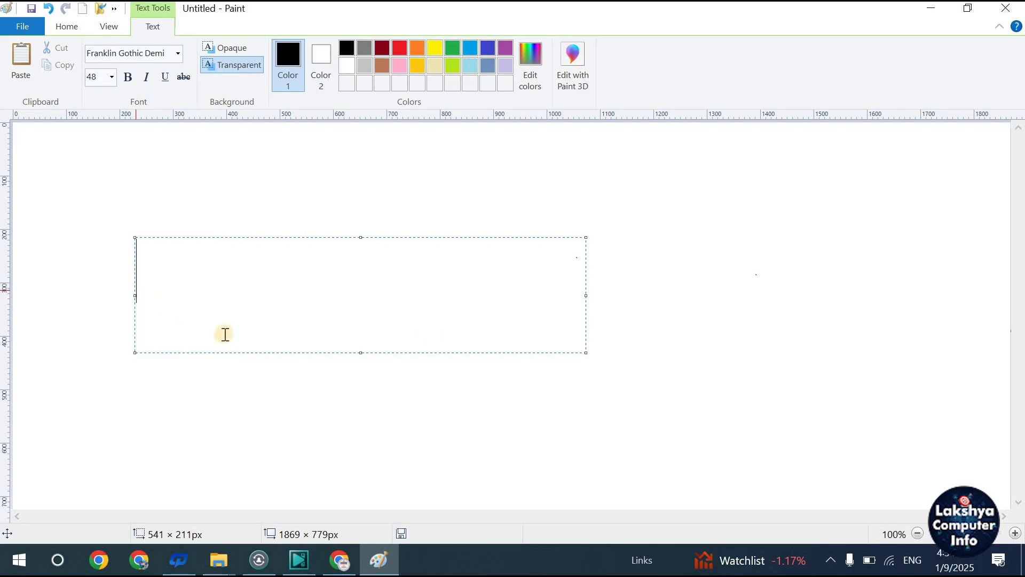
click(611, 334)
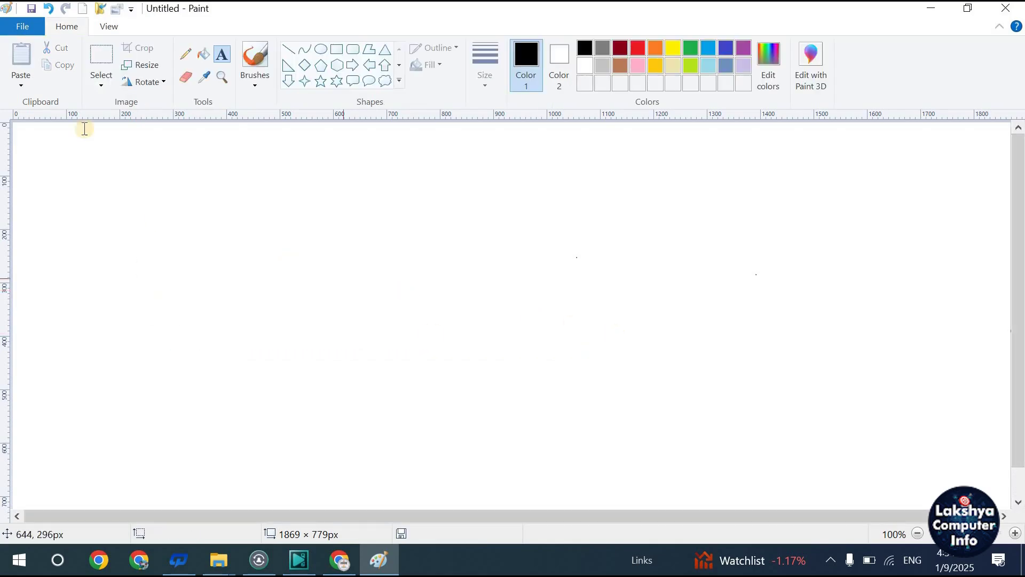
- Paste the picture file 6e02c02ab89ddd03339a1091d1ce12a4.jpg from the Desktop onto the canvas and deselect it
click(24, 87)
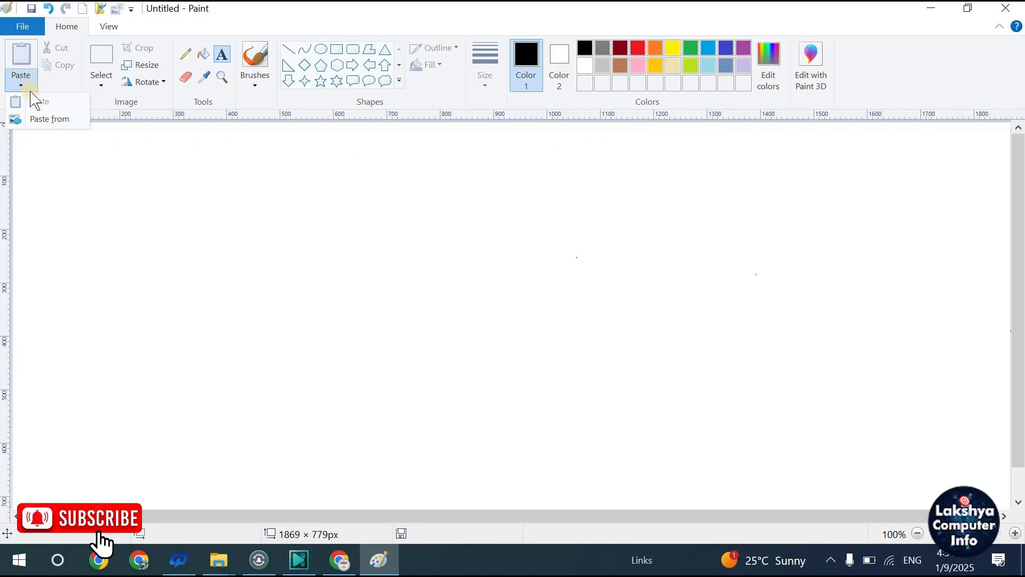
click(59, 122)
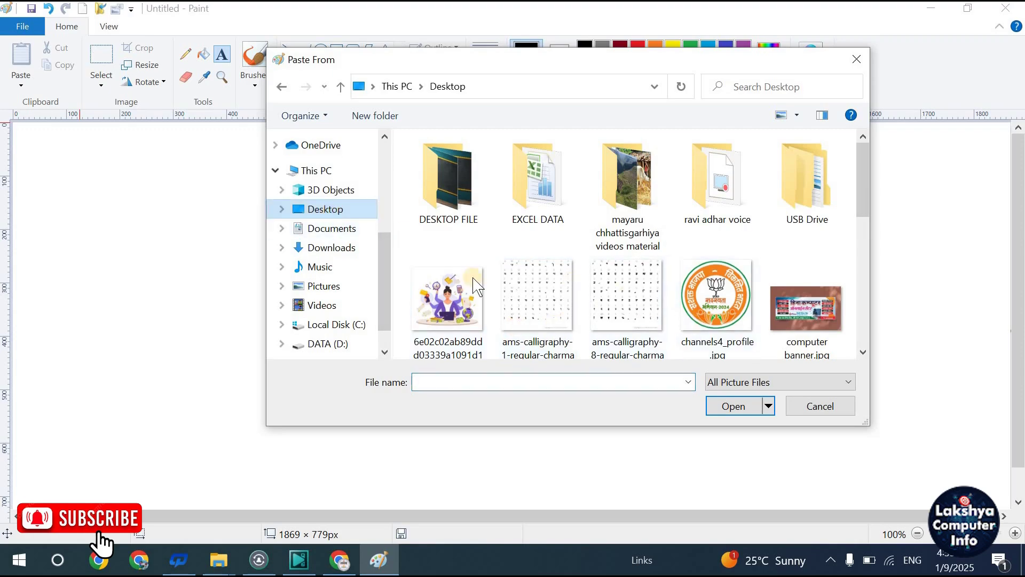
click(539, 304)
scroll(557, 315, down, 3)
scroll(552, 310, down, 2)
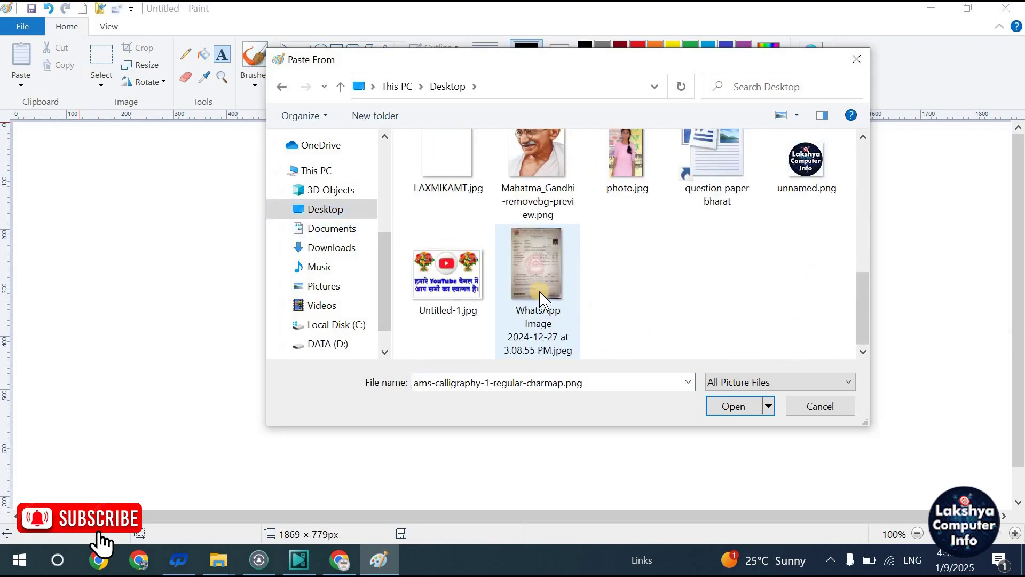
scroll(556, 304, up, 5)
click(447, 307)
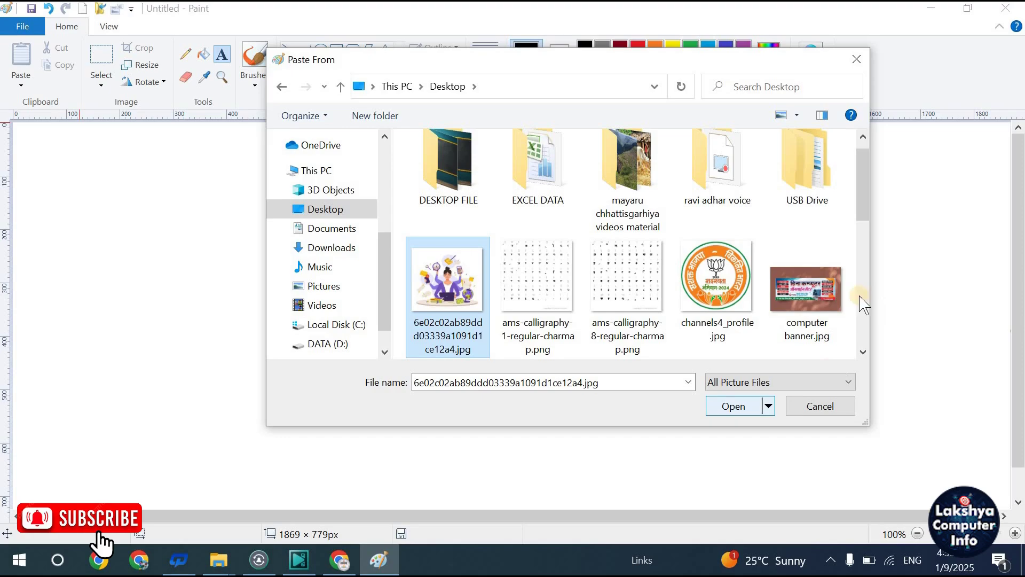
click(807, 296)
click(486, 313)
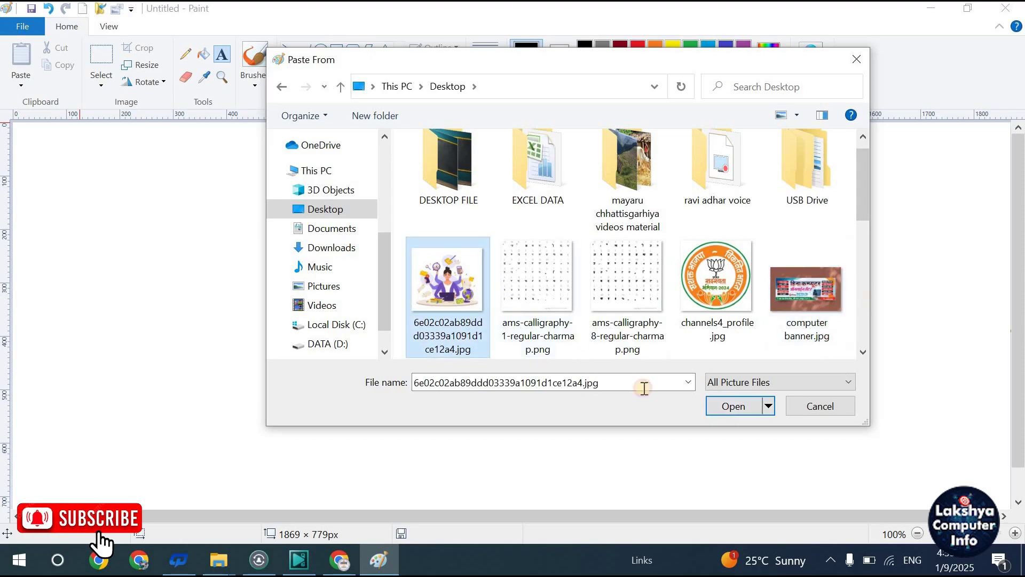
click(734, 406)
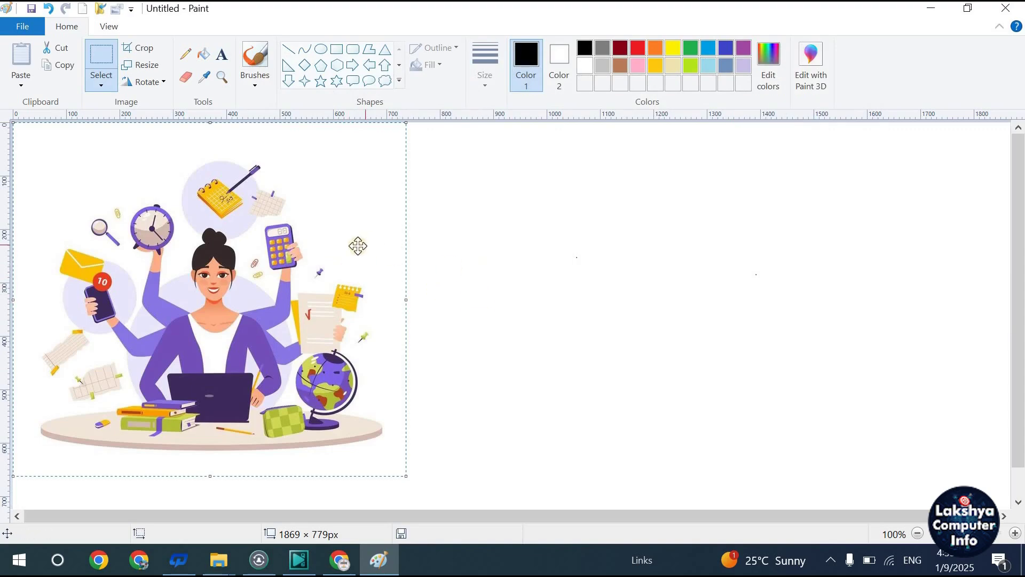
drag(458, 235, 460, 237)
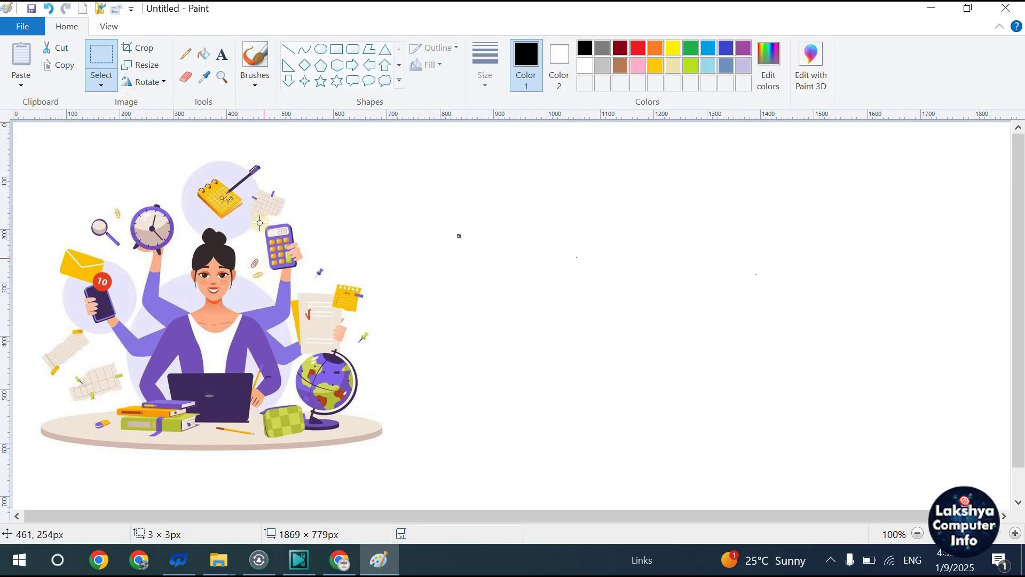
click(21, 85)
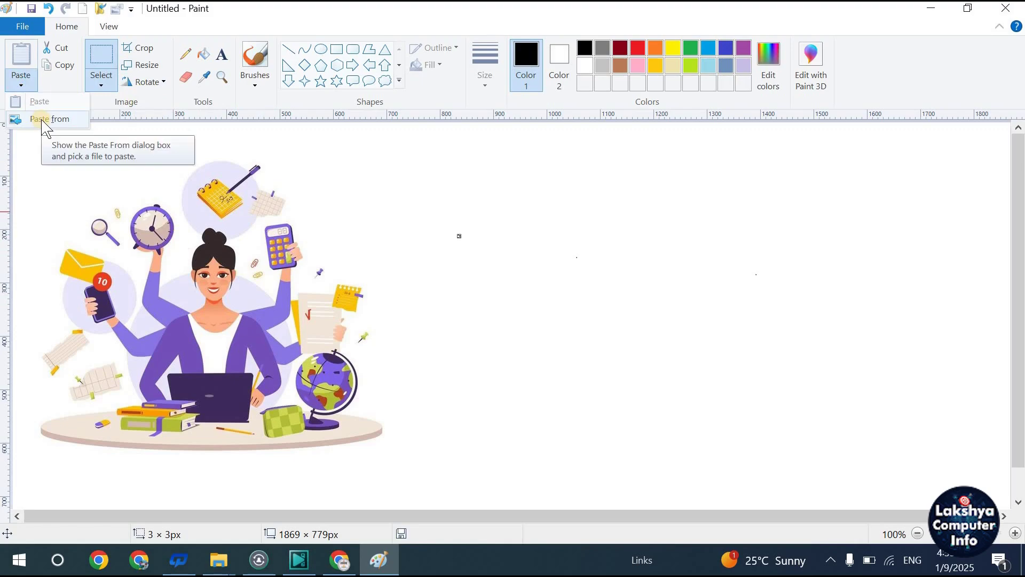
click(358, 203)
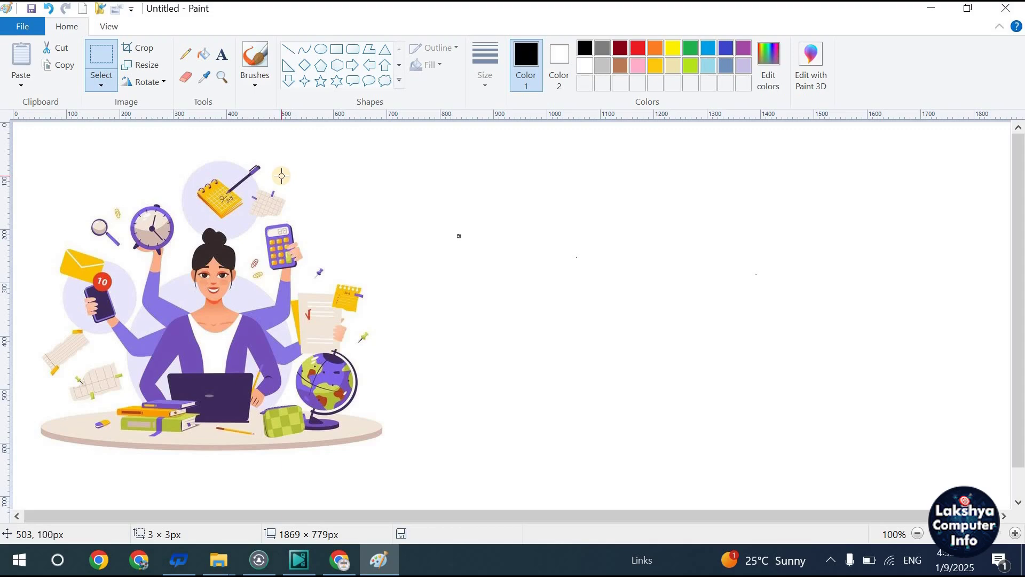
click(104, 87)
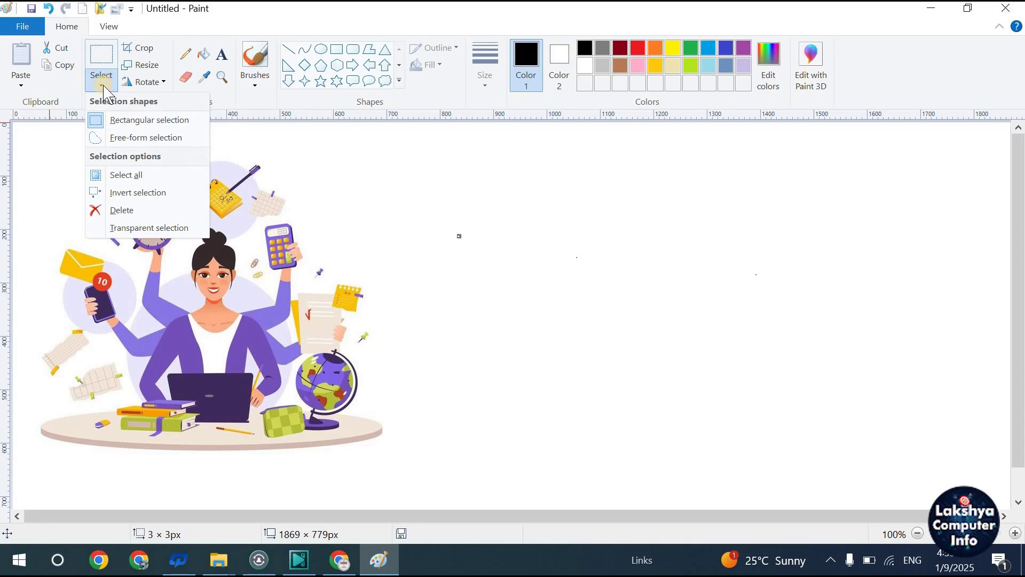
click(103, 87)
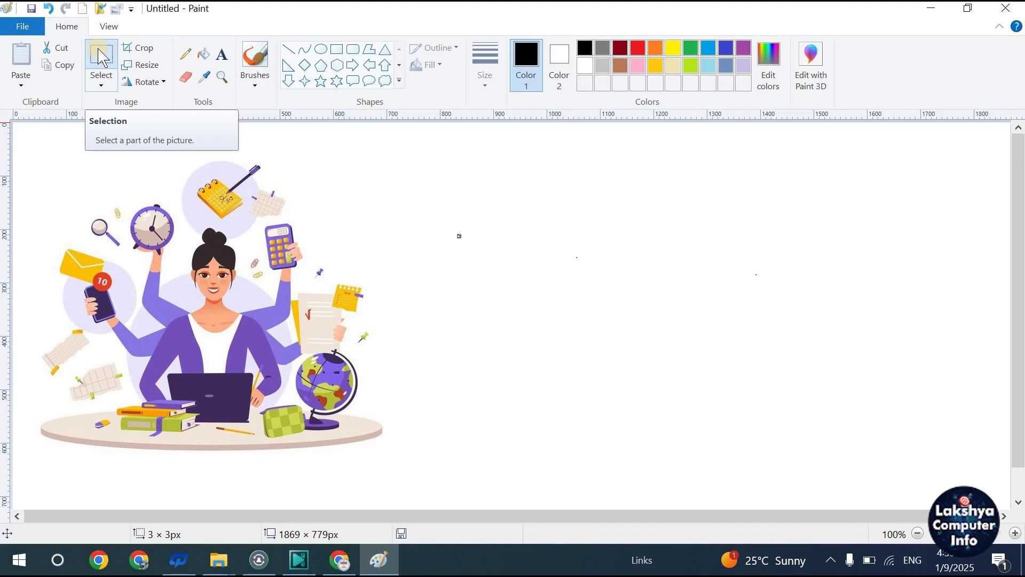
- Try moving a rectangular selection of about 86 × 120 px over the phone hand to the blank canvas beside the illustration, and undo the move
click(100, 56)
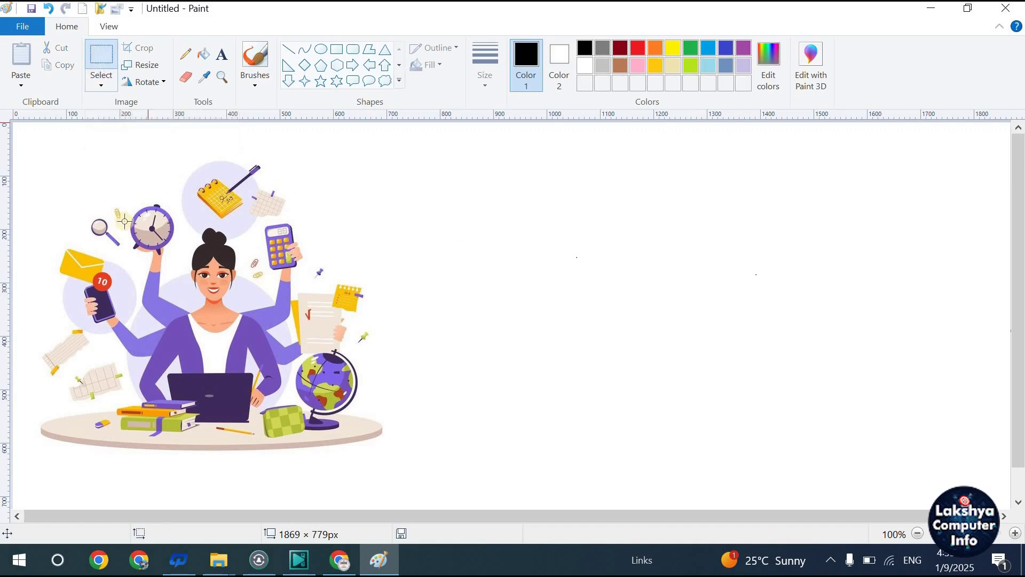
drag(89, 288, 136, 350)
drag(111, 314, 486, 264)
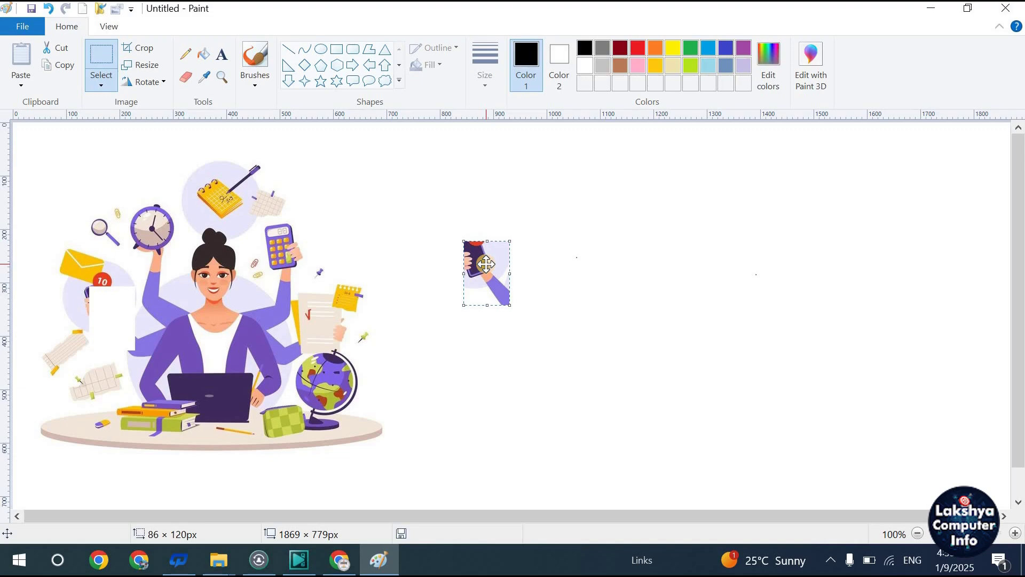
click(49, 8)
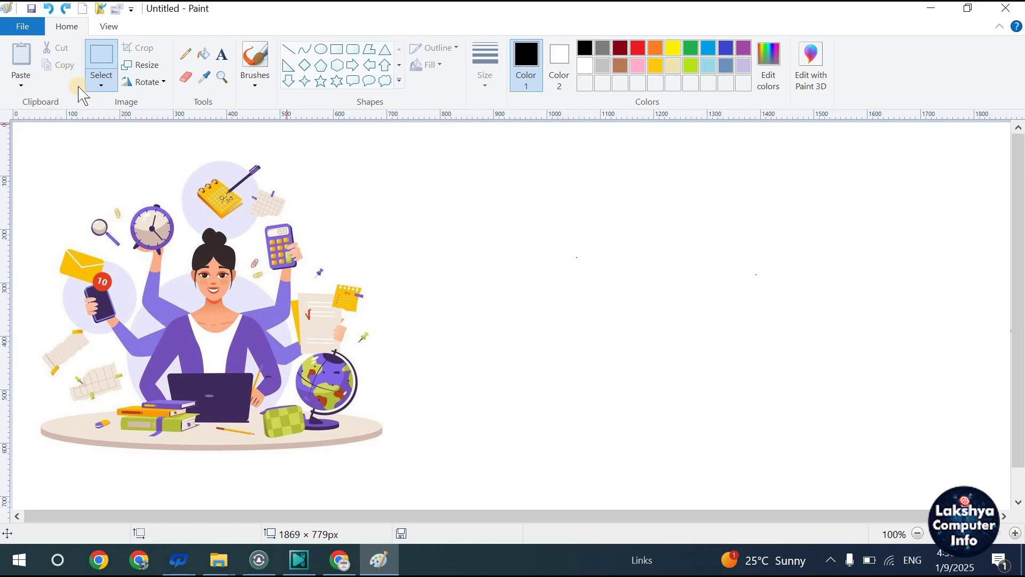
- Try moving a free-form selection around the envelope and phone hand to the blank canvas beside the illustration, and undo the move
click(103, 86)
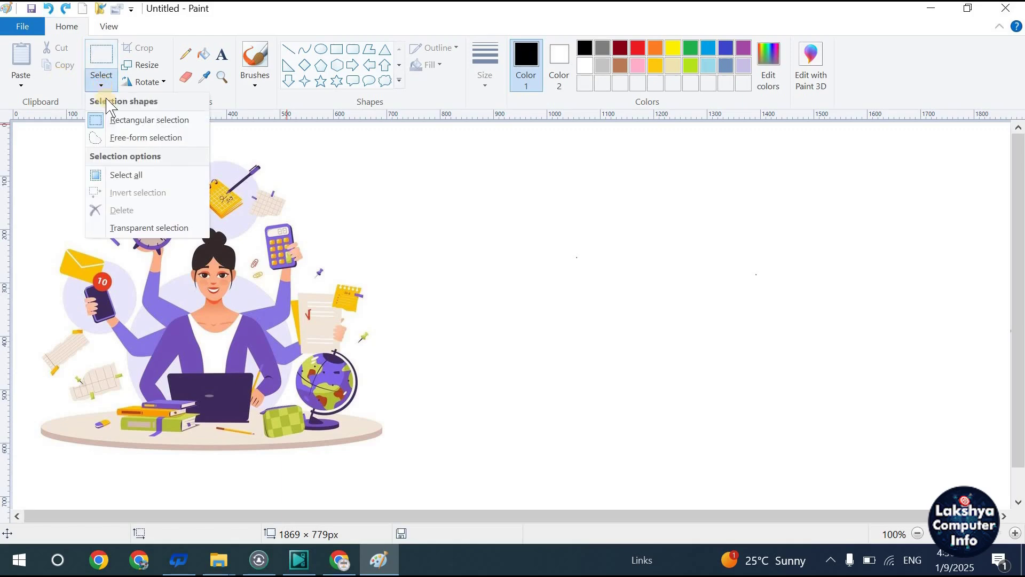
click(145, 138)
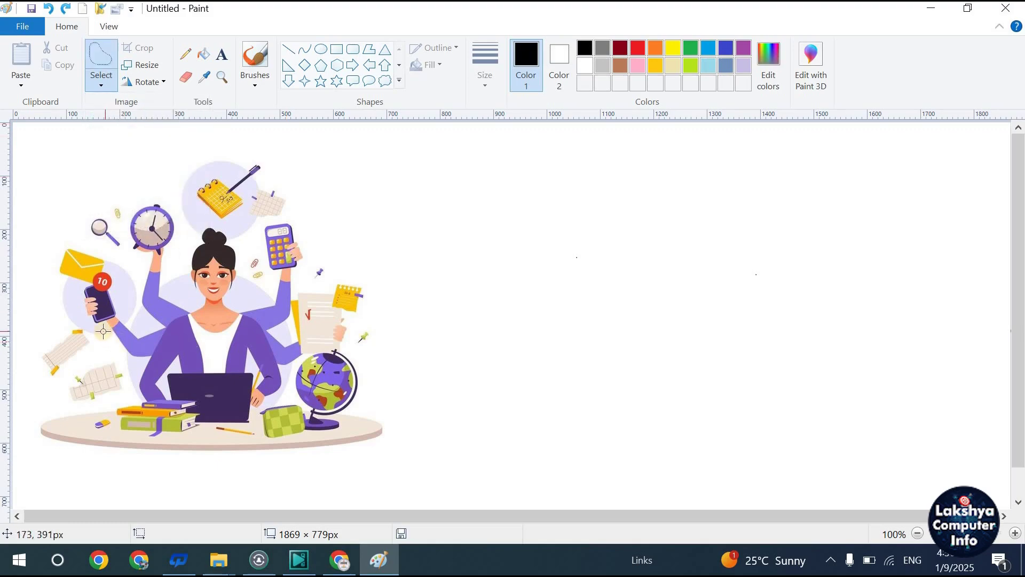
mouse_move(103, 331)
mouse_down()
mouse_move(118, 308)
mouse_move(117, 273)
mouse_move(91, 248)
mouse_move(46, 248)
mouse_move(85, 326)
mouse_move(107, 338)
mouse_move(117, 321)
mouse_move(104, 331)
mouse_up()
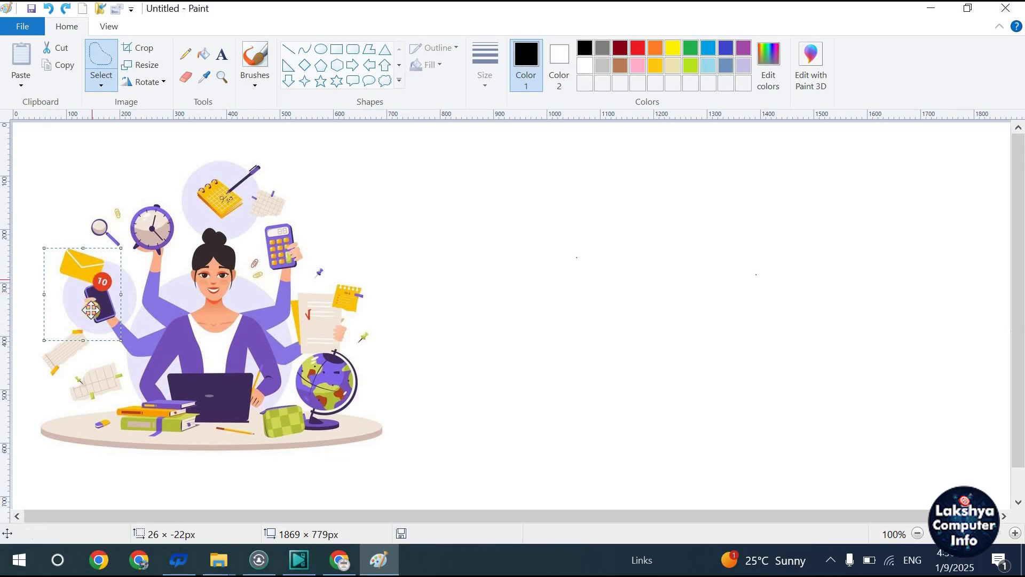
drag(92, 283, 201, 343)
drag(313, 310, 431, 228)
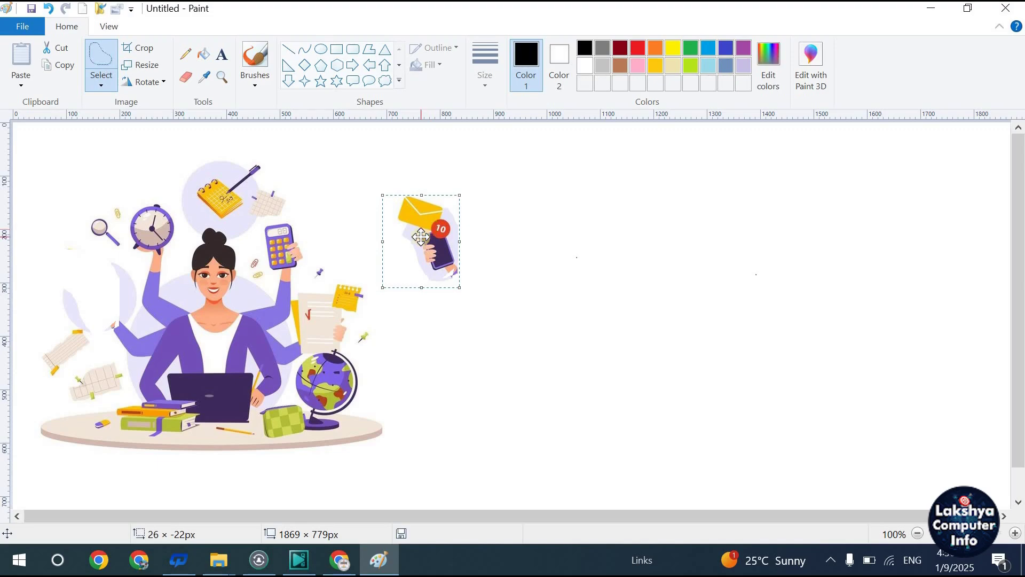
click(48, 8)
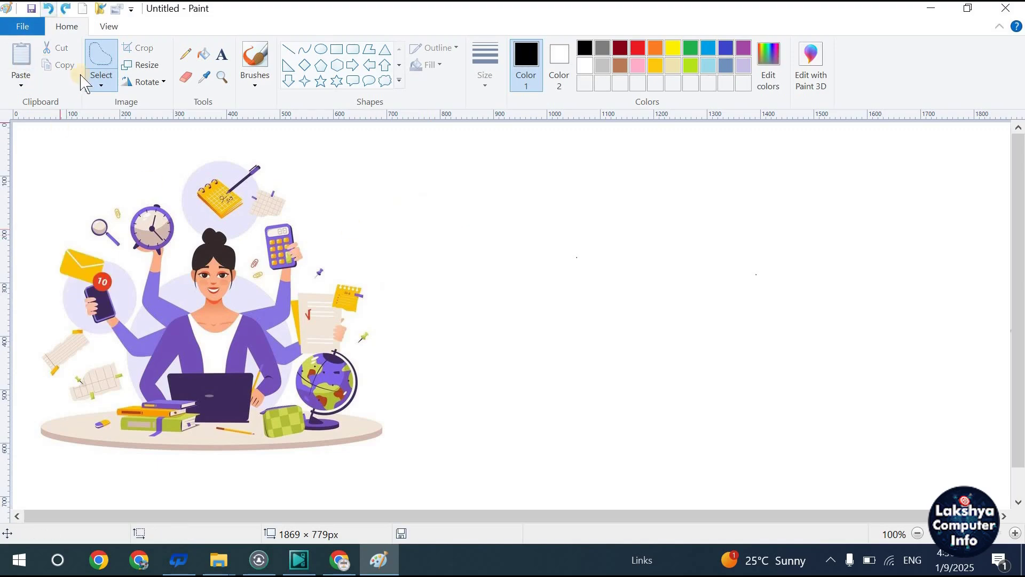
- Select the entire canvas
click(104, 79)
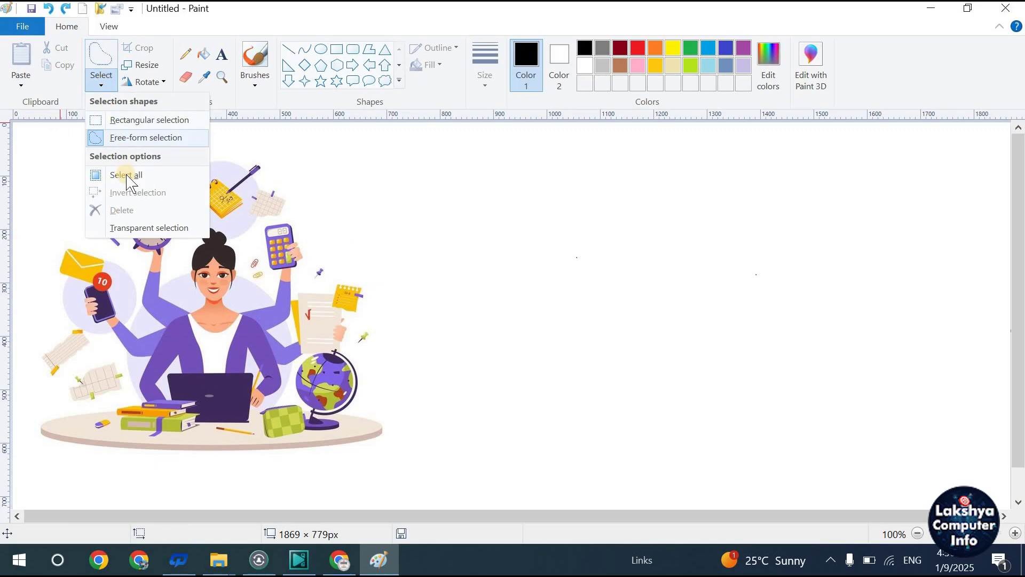
click(288, 171)
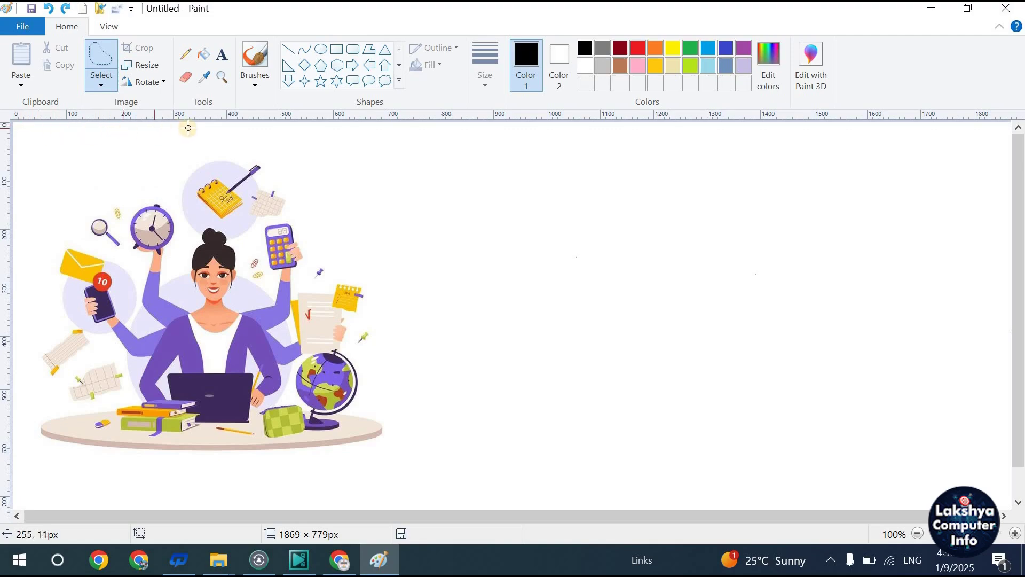
click(98, 86)
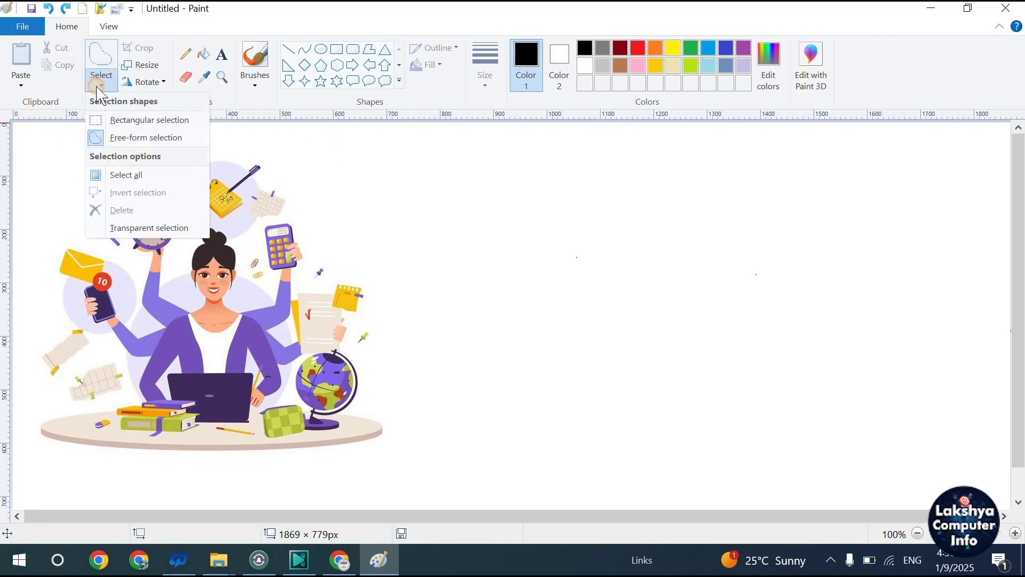
click(123, 174)
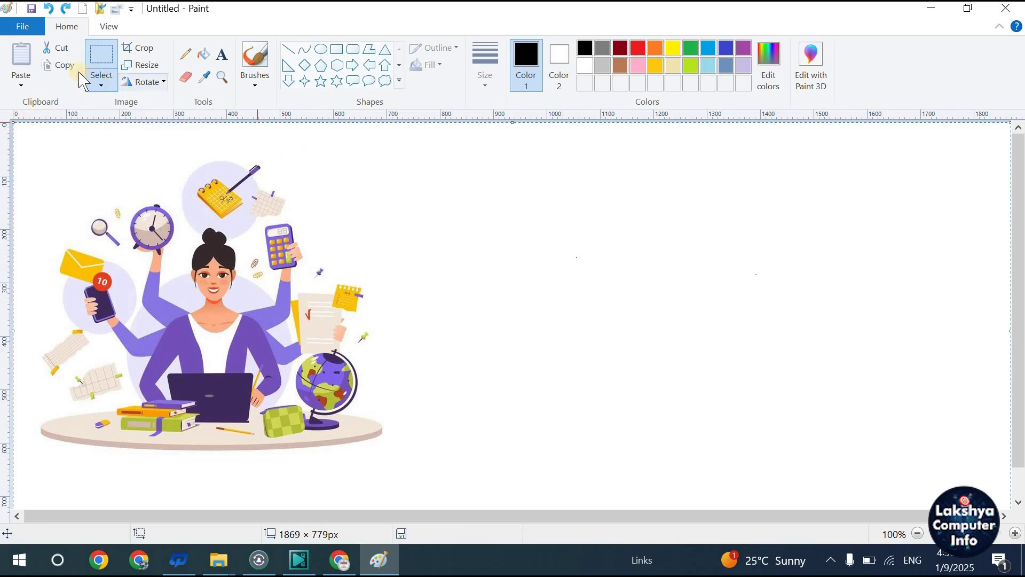
- Invert the whole-canvas selection
click(98, 86)
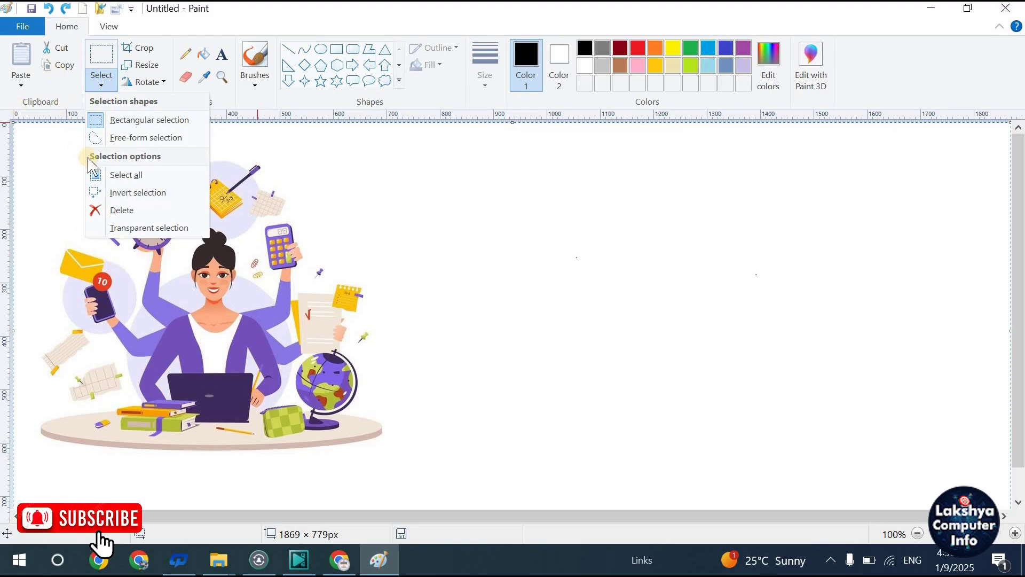
click(52, 91)
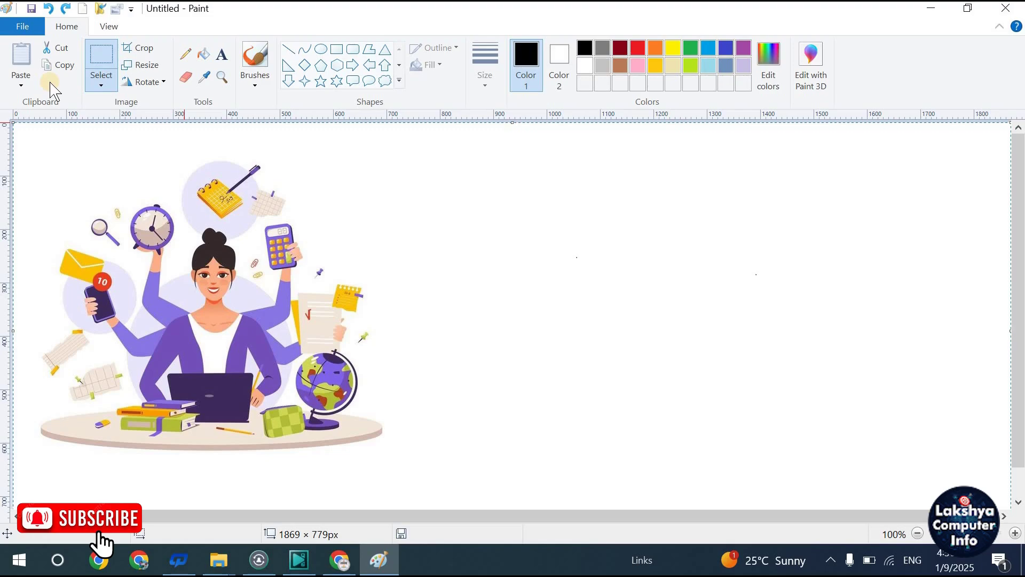
click(111, 93)
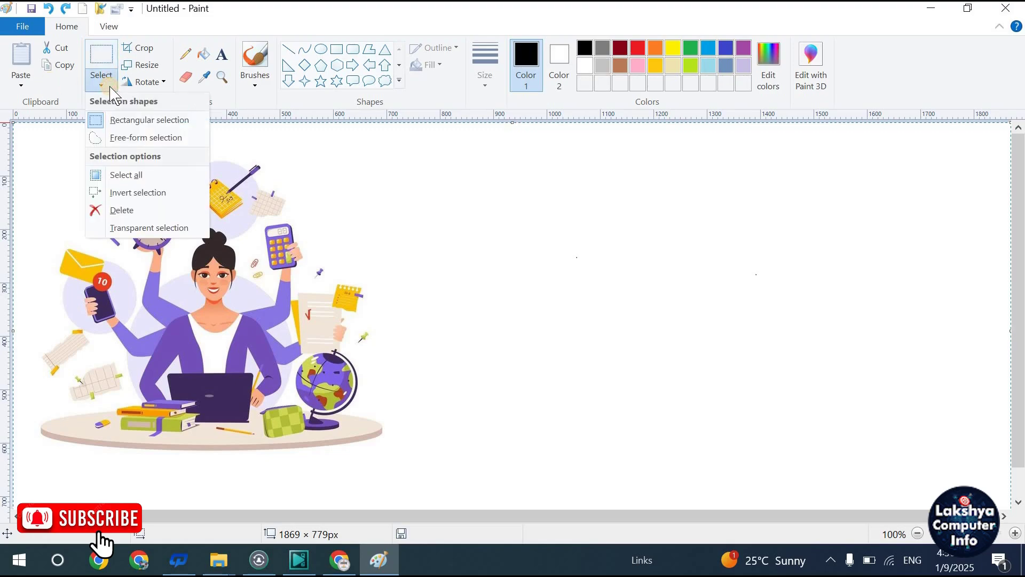
click(355, 263)
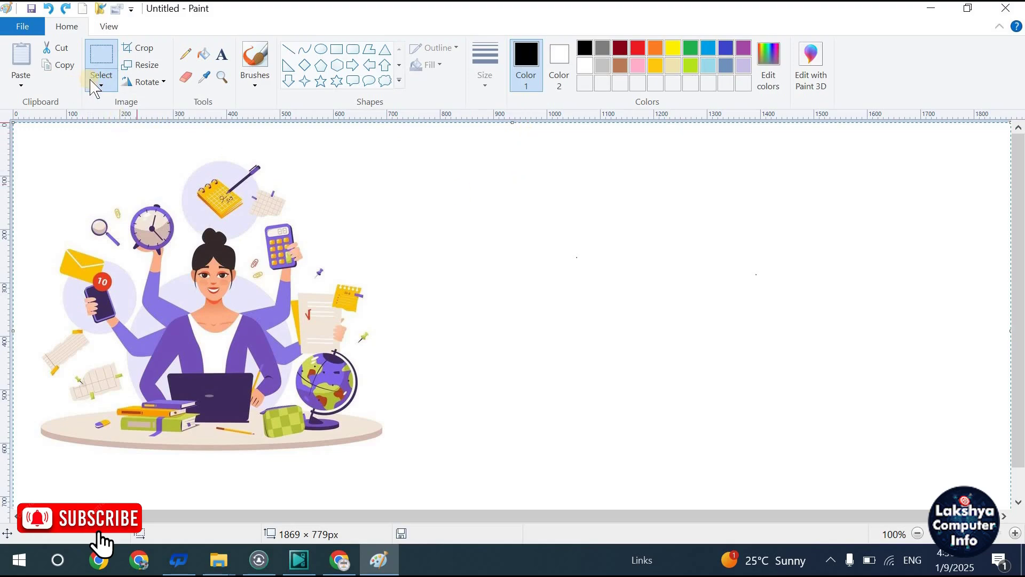
click(101, 89)
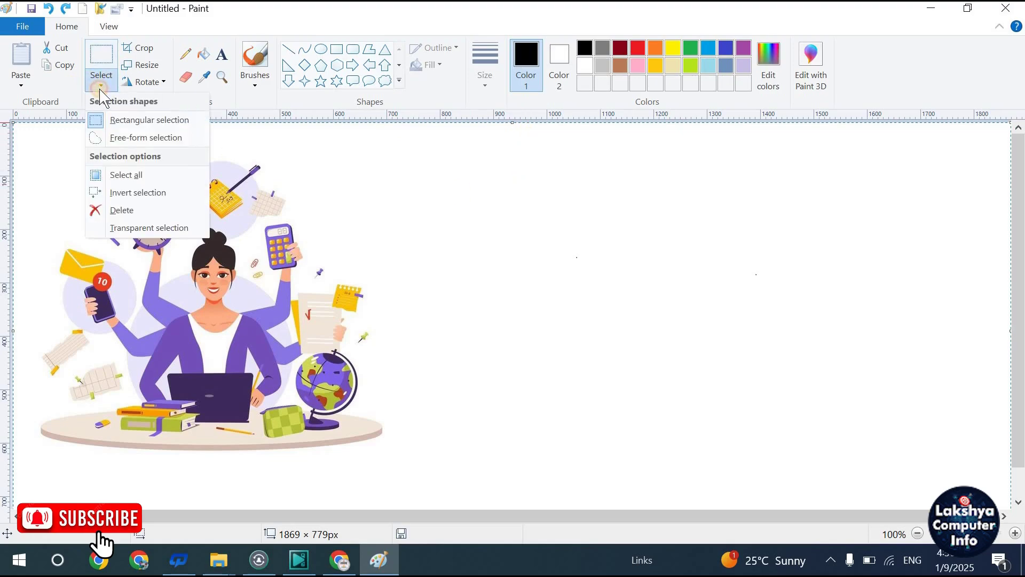
click(153, 199)
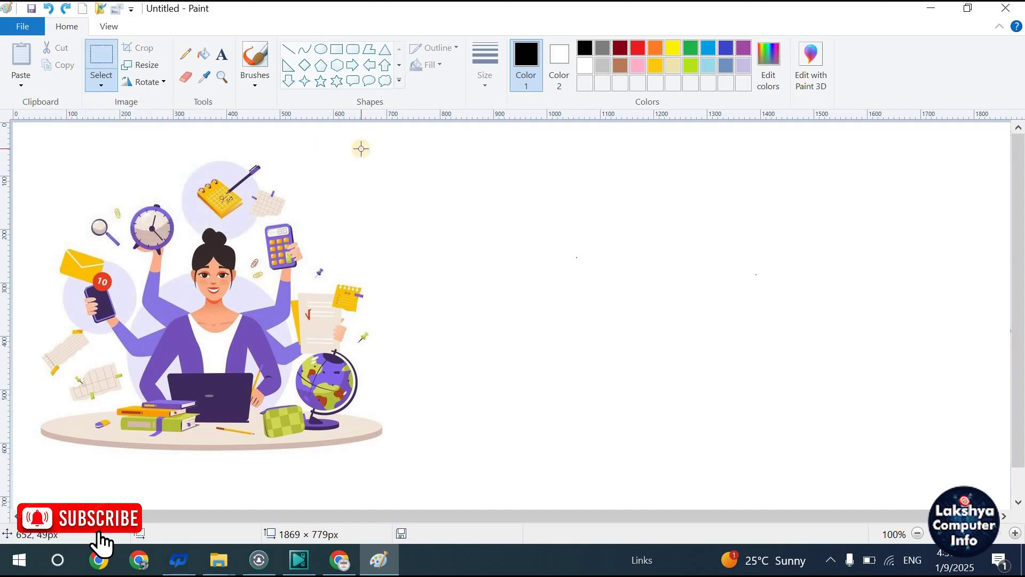
- Try deleting a rectangular selection of about 308 × 150 px over the notepad and pen, and undo the deletion
click(107, 81)
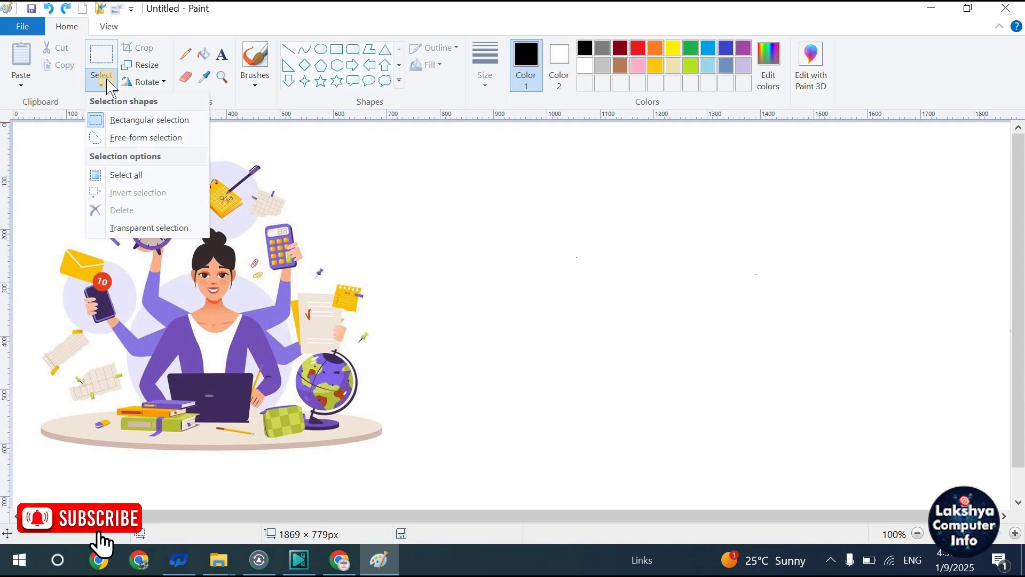
click(293, 200)
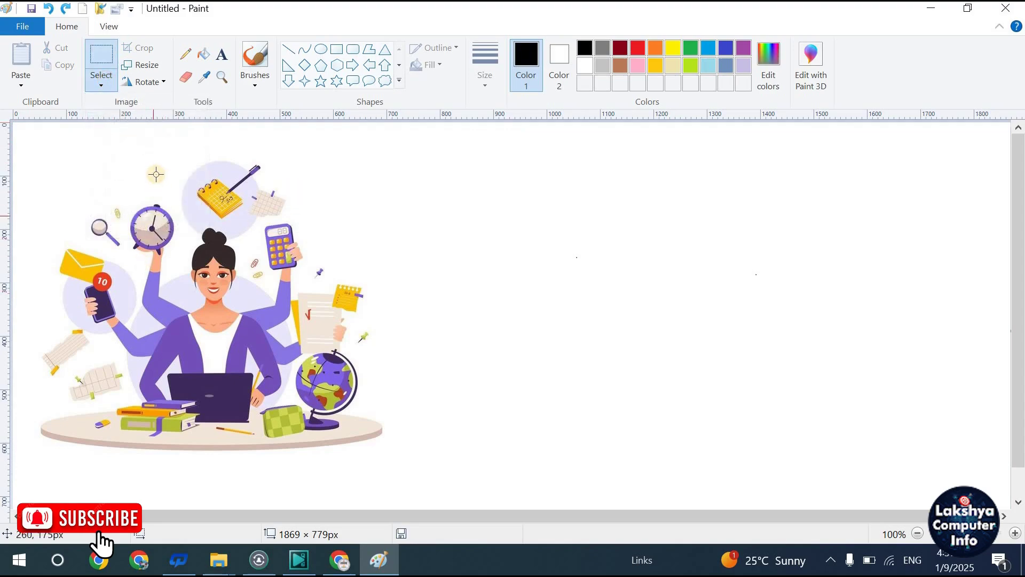
drag(157, 164, 322, 243)
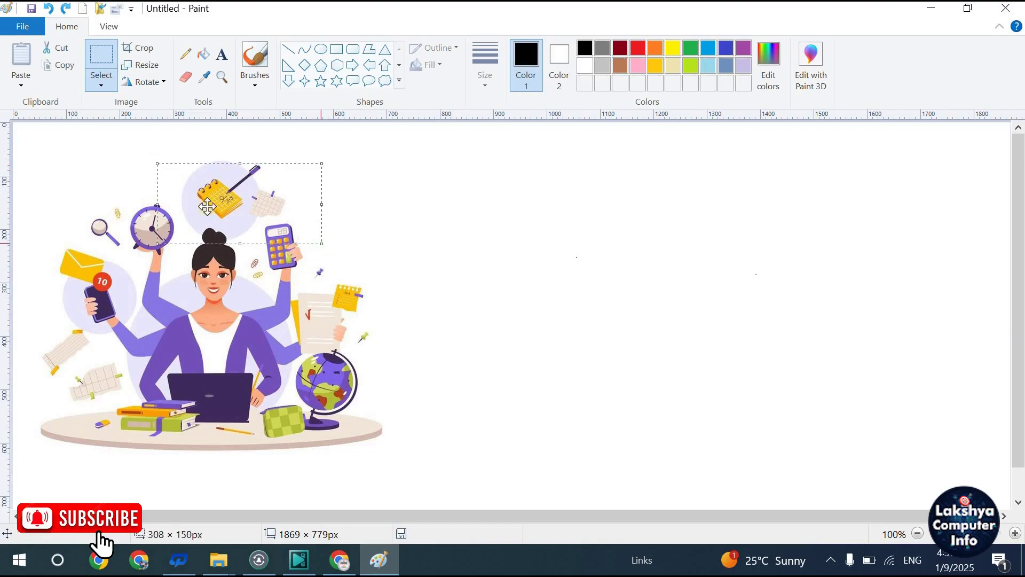
click(101, 85)
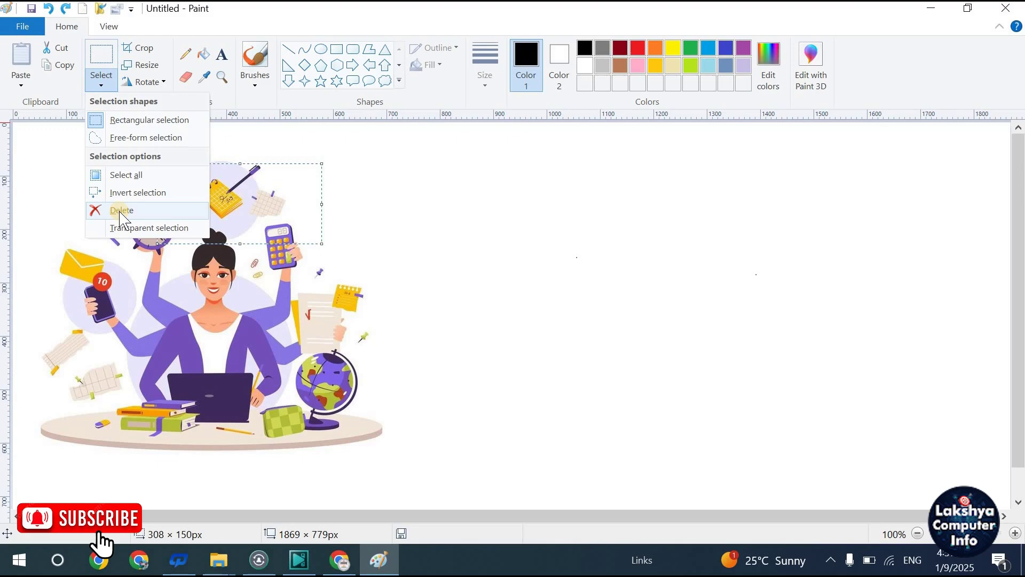
click(120, 211)
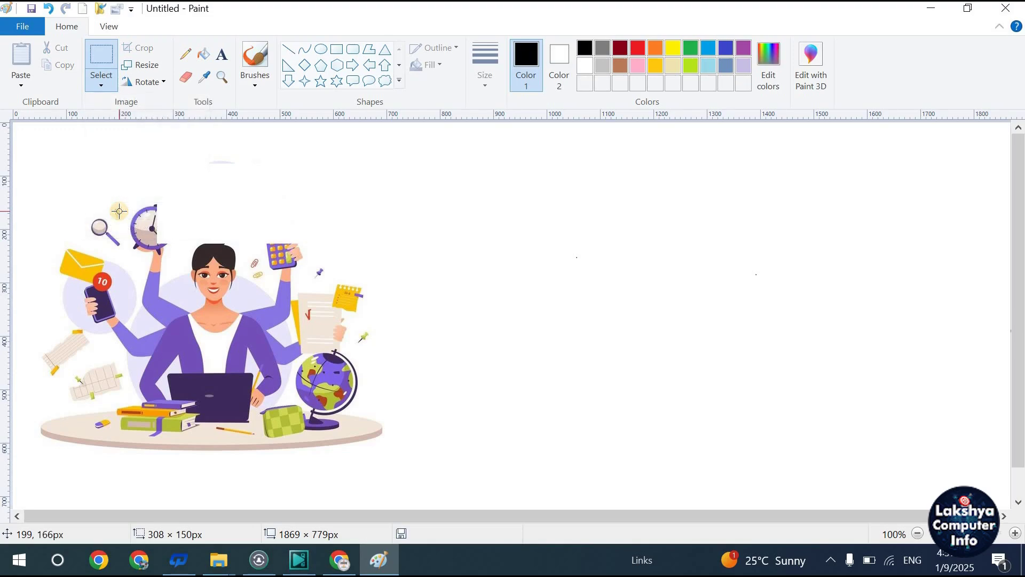
click(48, 8)
- Draw a five-point star about 264 × 253 px with a black outline beside the illustration and fill it with yellow
click(101, 83)
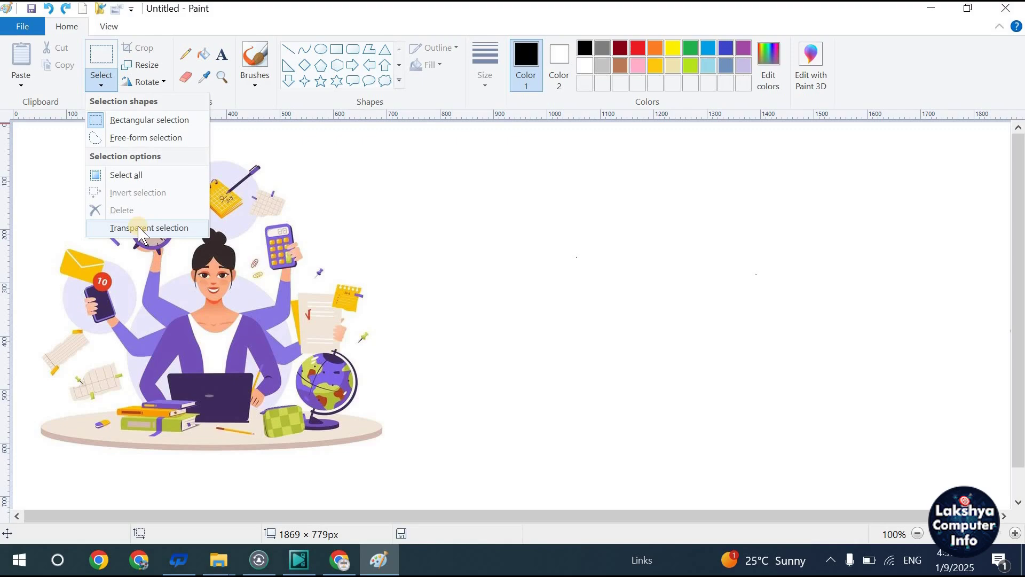
click(357, 232)
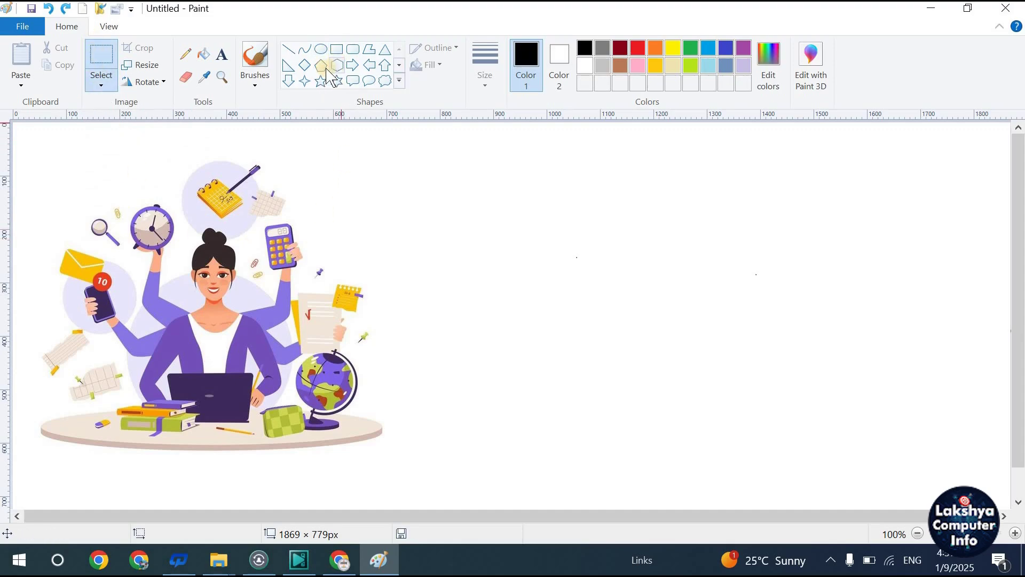
click(321, 81)
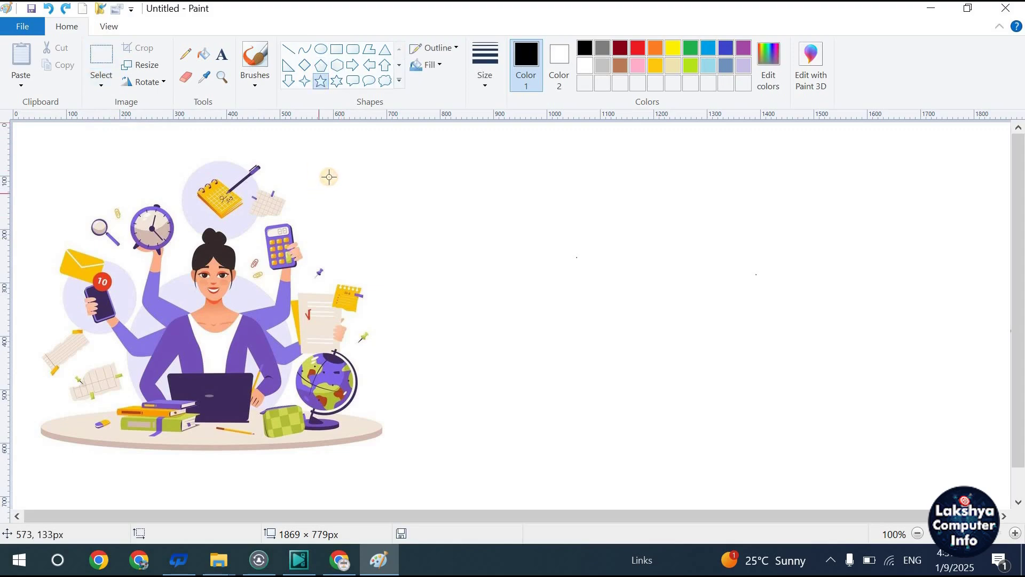
mouse_move(329, 176)
mouse_down()
mouse_move(382, 256)
mouse_move(470, 311)
mouse_up()
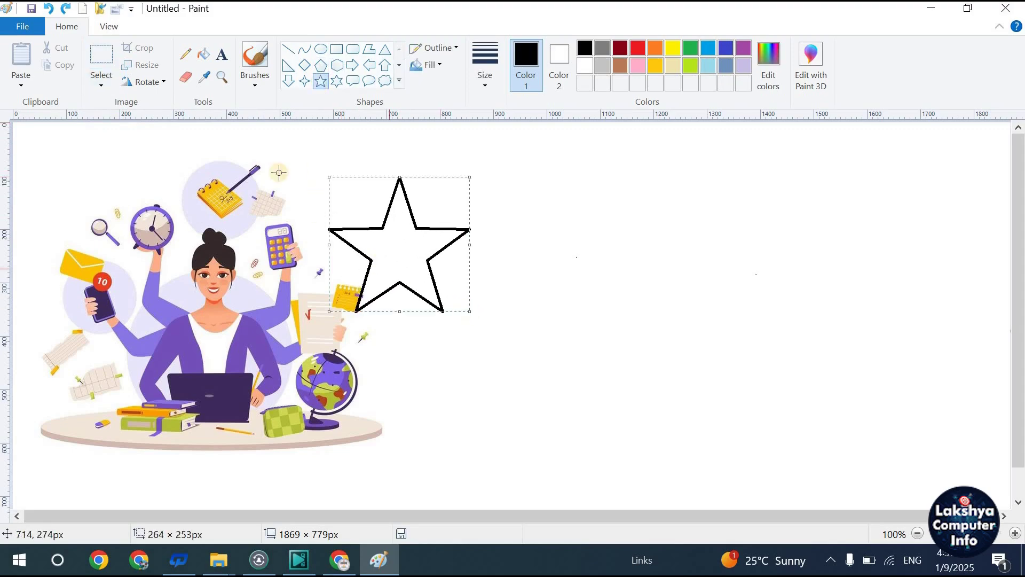
click(207, 55)
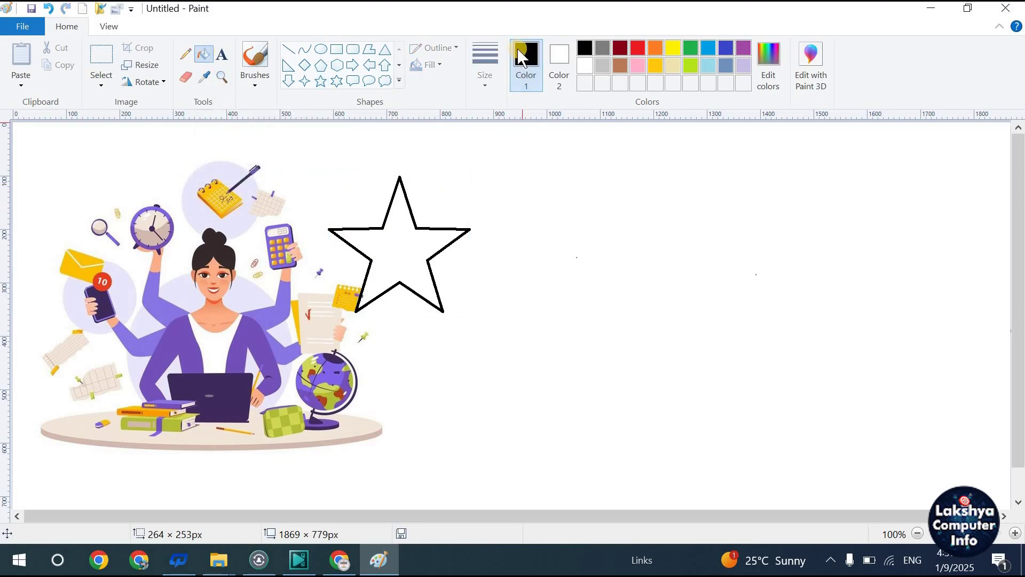
click(674, 49)
click(387, 261)
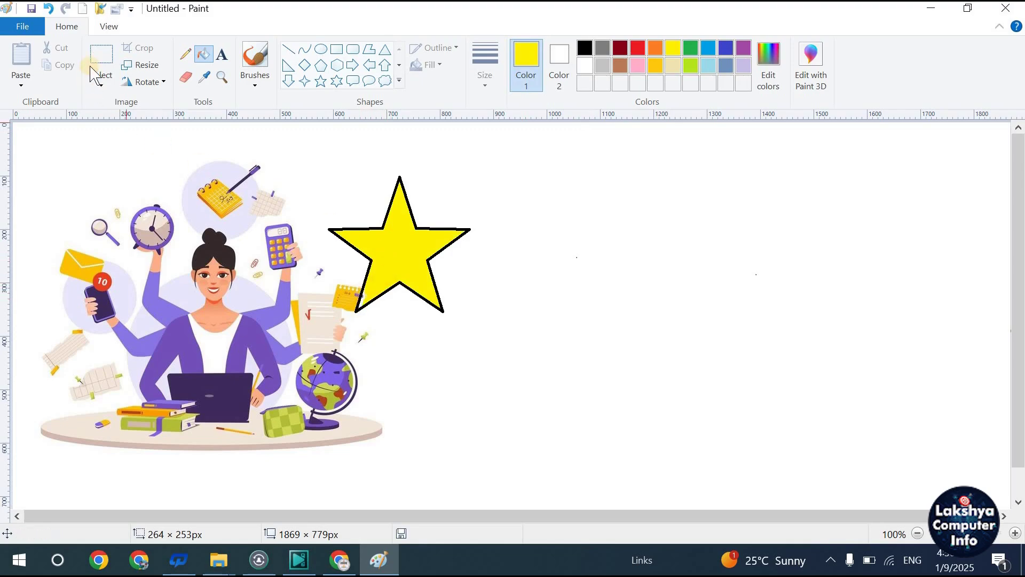
- Select the star with a rectangle of about 317 × 332 px and smear it in waves across to the far side of the canvas
click(102, 55)
drag(315, 167, 485, 342)
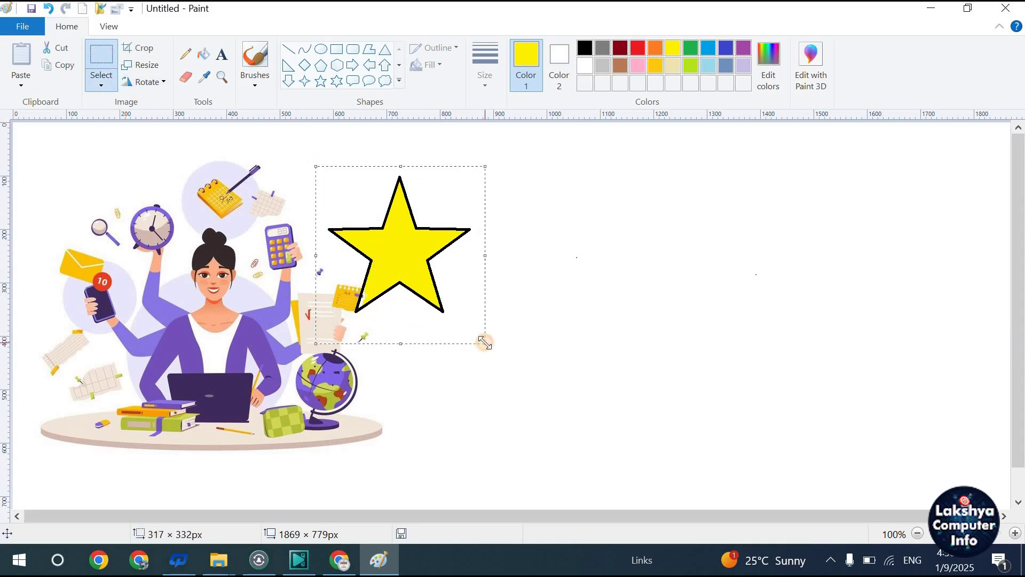
drag(412, 254, 787, 281)
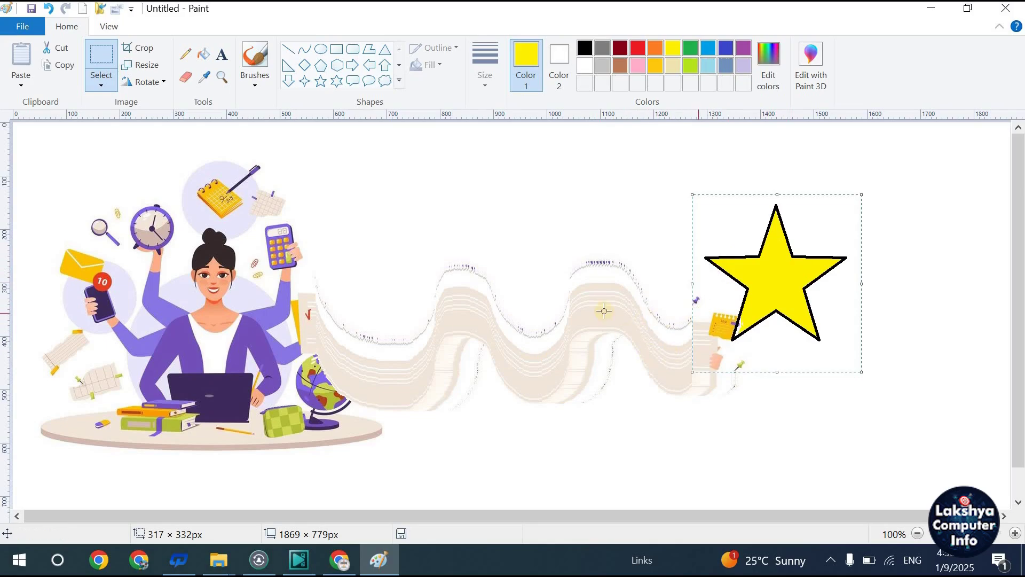
- Turn on transparent selection and sweep the selected star back across the canvas and illustration, leaving trails of copies
click(102, 87)
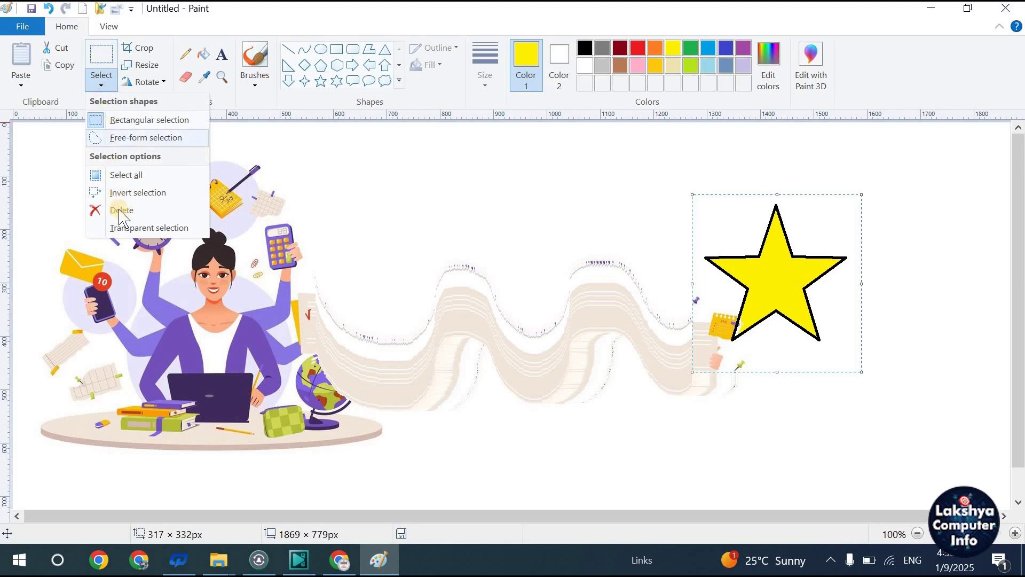
click(100, 228)
click(100, 83)
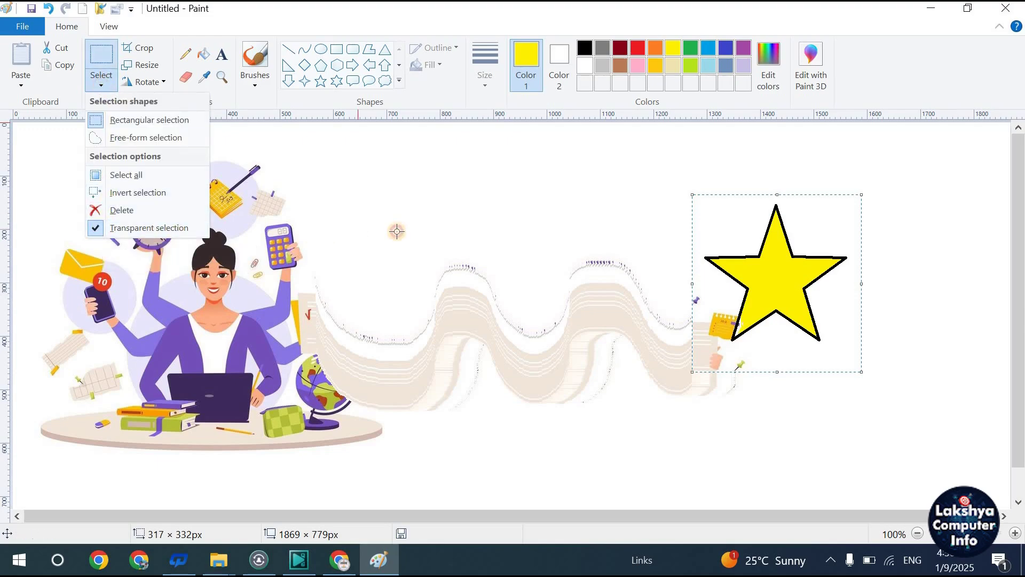
key(Escape)
drag(792, 269, 482, 242)
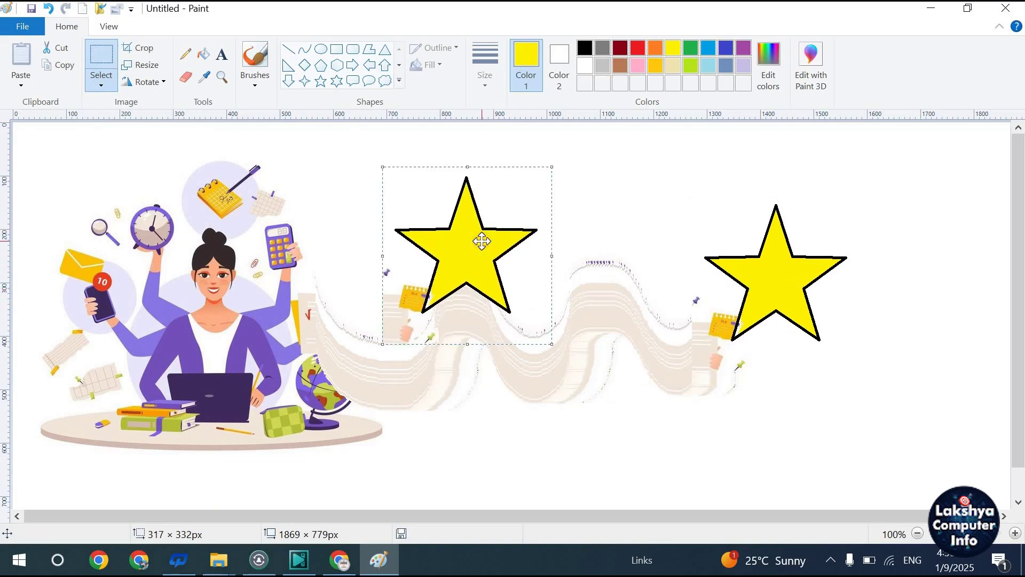
mouse_move(482, 241)
mouse_down()
mouse_move(447, 285)
mouse_move(446, 343)
mouse_move(488, 369)
mouse_move(534, 368)
mouse_move(584, 312)
mouse_move(594, 224)
mouse_move(680, 228)
mouse_move(702, 309)
mouse_move(694, 382)
mouse_move(584, 279)
mouse_move(463, 254)
mouse_move(357, 280)
mouse_move(248, 239)
mouse_move(143, 259)
mouse_move(253, 324)
mouse_move(343, 292)
mouse_move(465, 212)
mouse_move(699, 279)
mouse_move(589, 365)
mouse_move(478, 310)
mouse_move(285, 244)
mouse_move(162, 321)
mouse_move(282, 366)
mouse_move(383, 266)
mouse_move(491, 321)
mouse_move(330, 307)
mouse_move(237, 347)
mouse_up()
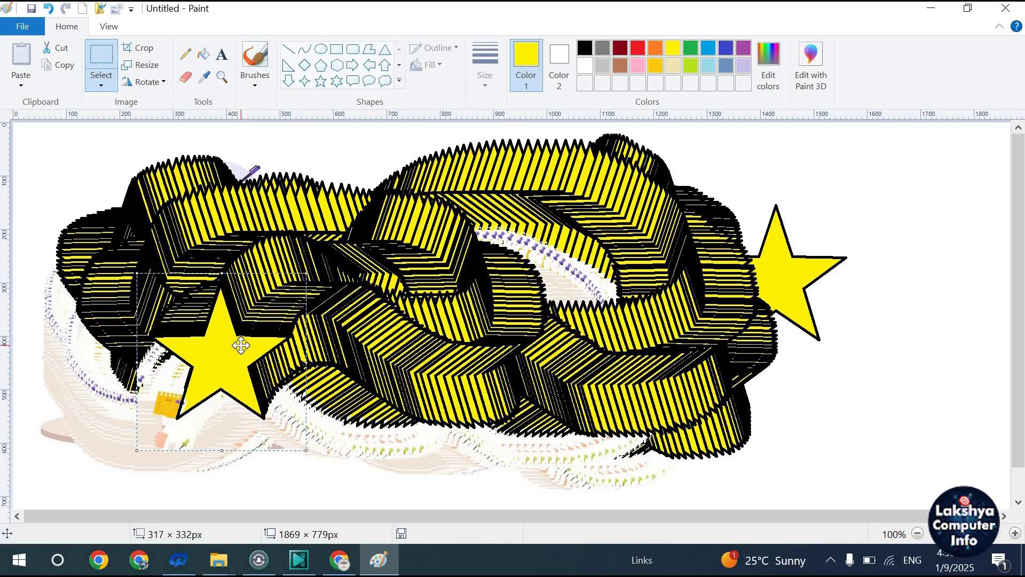
- Select the smeared drawing and both stars with a rectangle of about 1600 × 752 px and delete the selection
click(101, 86)
click(118, 119)
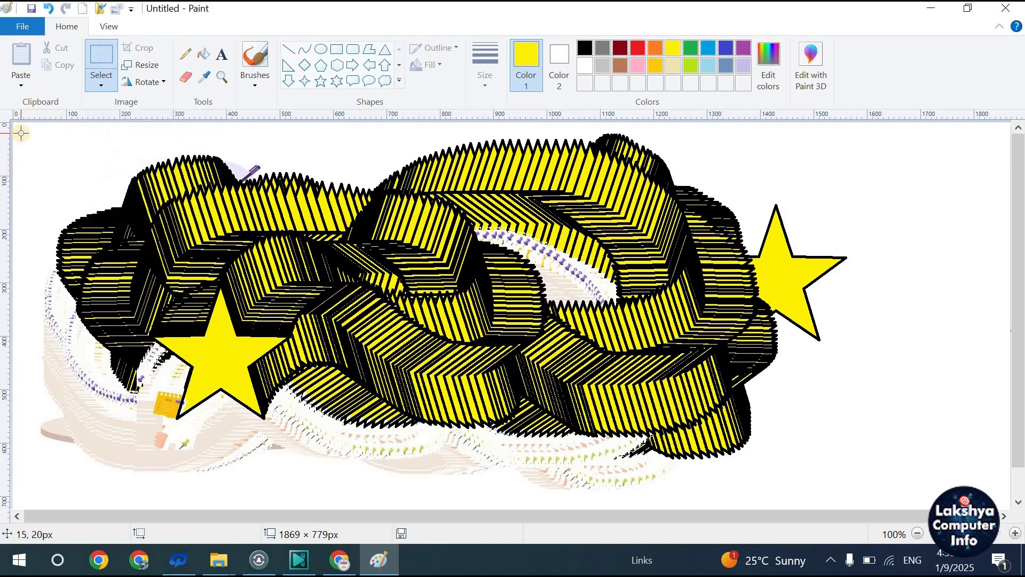
mouse_move(23, 137)
mouse_down()
mouse_move(51, 232)
mouse_move(201, 442)
mouse_move(769, 539)
mouse_up()
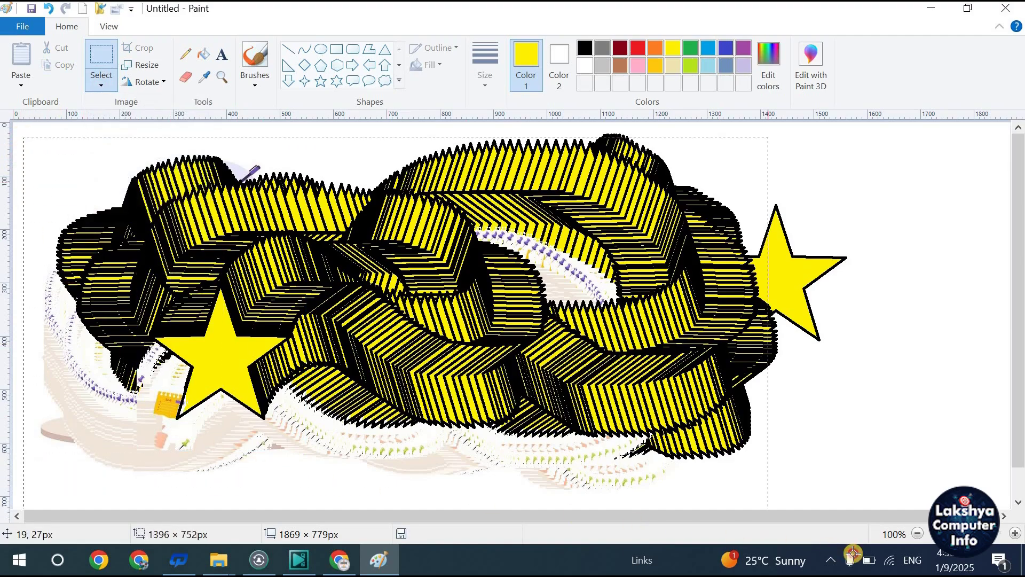
drag(853, 554, 877, 555)
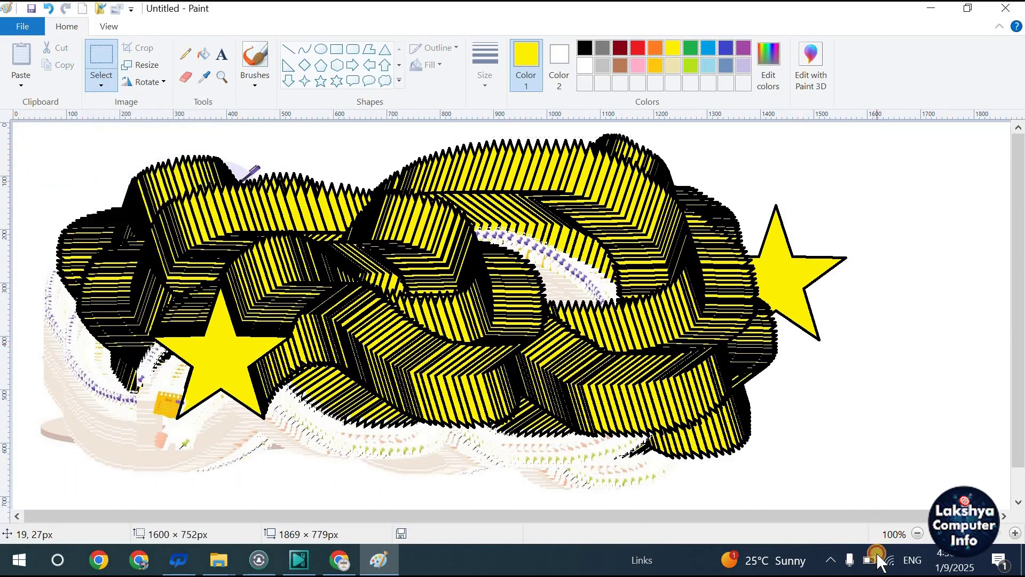
click(107, 86)
click(122, 211)
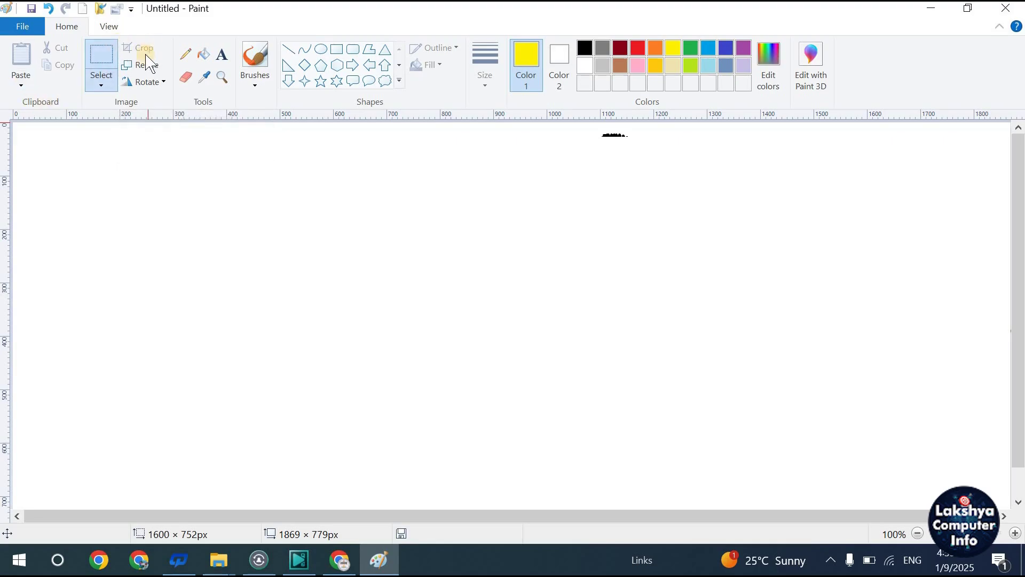
- Paste the picture green.jpg from the Desktop folder and crop the canvas to the pasted chilli
click(21, 80)
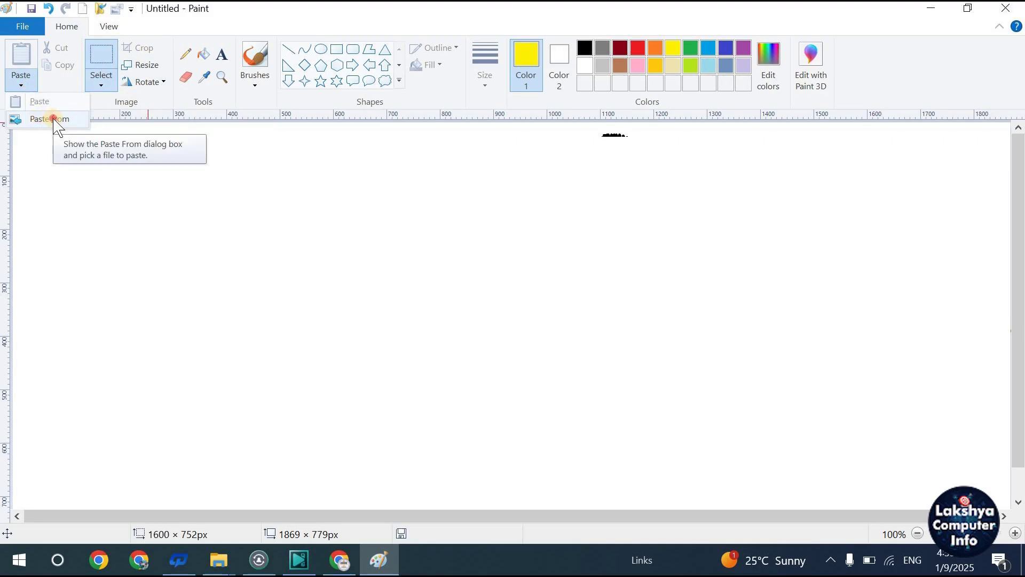
click(53, 119)
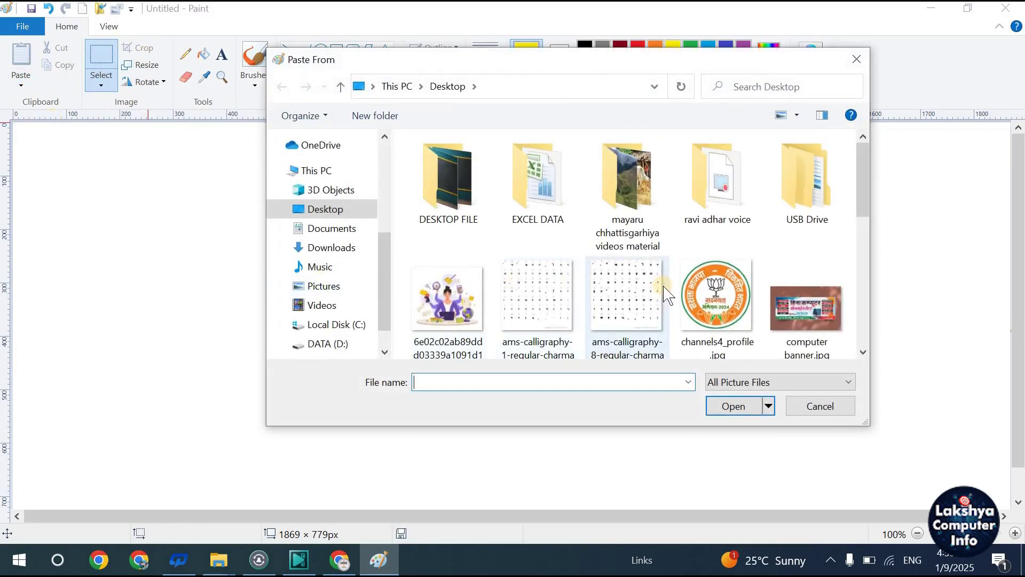
click(643, 291)
scroll(642, 293, down, 5)
click(627, 209)
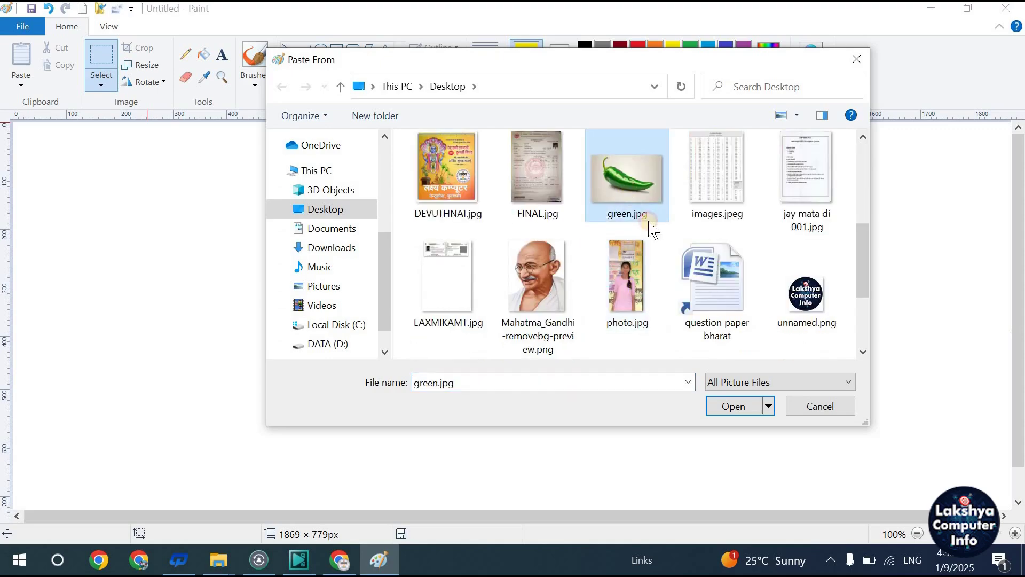
click(736, 407)
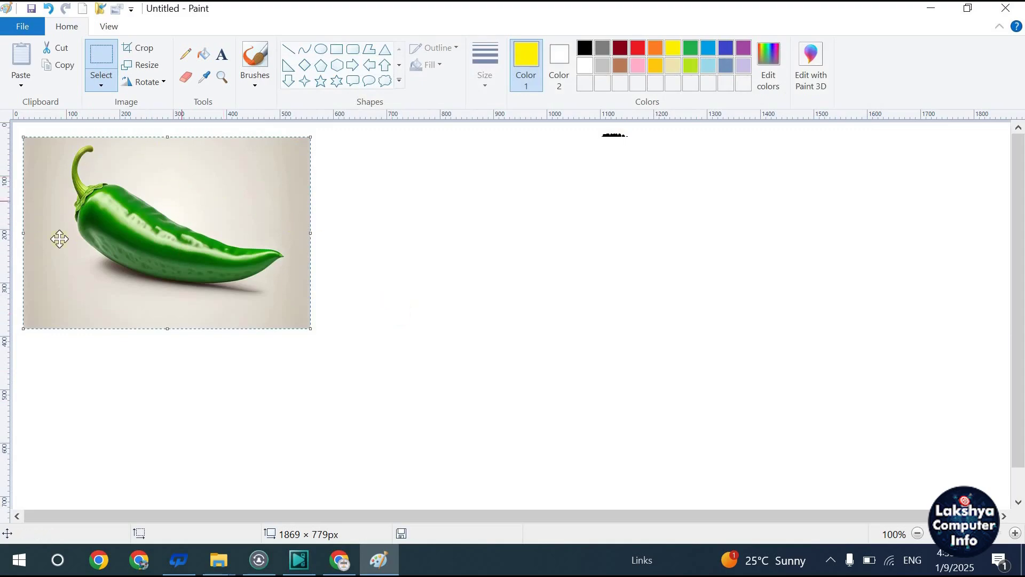
click(147, 51)
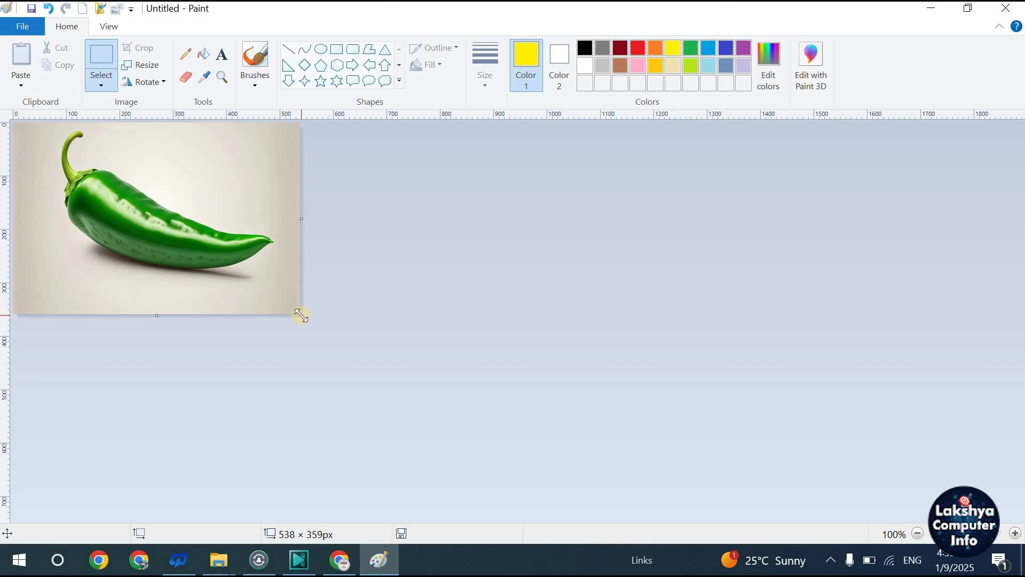
- Enlarge the canvas to about 1024 × 665 px, and crop it to a rectangular selection of about 539 × 355 px around the chilli picture
drag(300, 315, 559, 476)
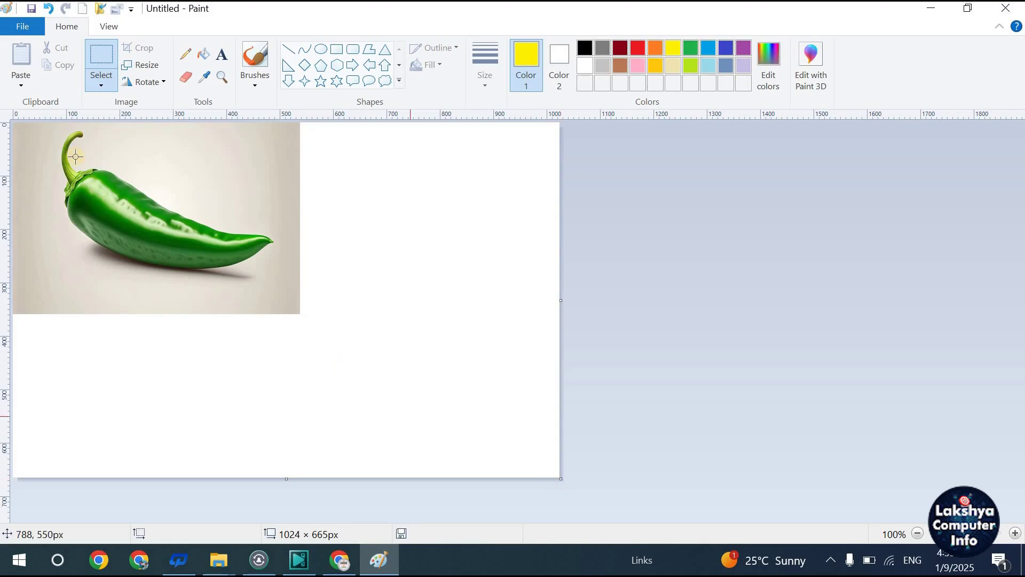
click(102, 87)
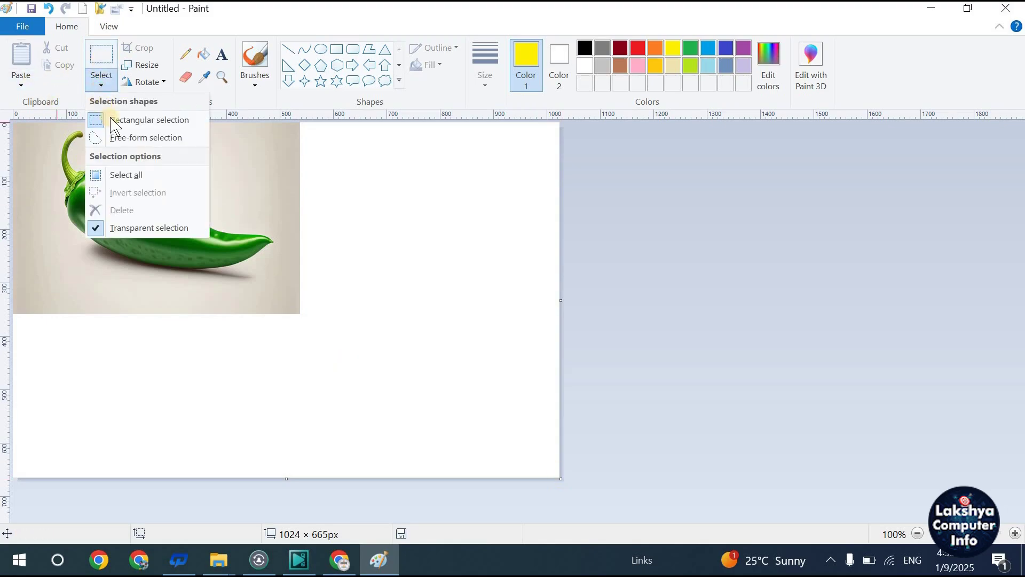
click(101, 119)
drag(13, 125, 294, 313)
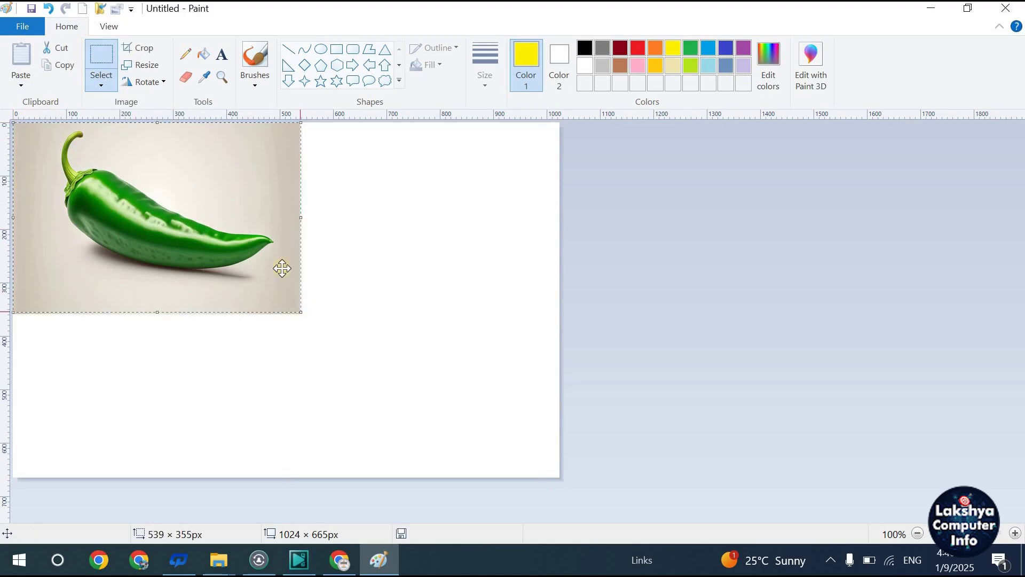
click(140, 49)
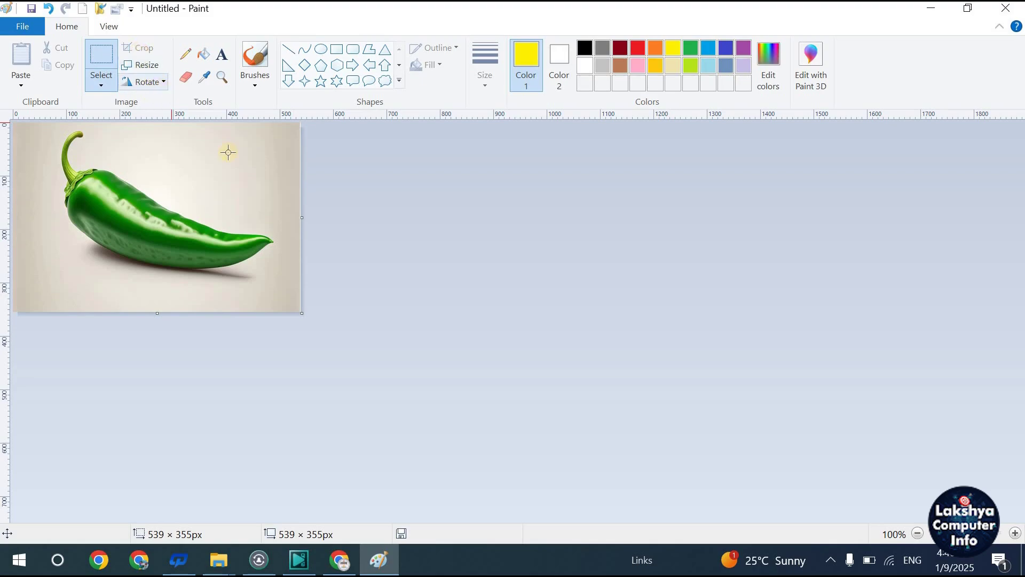
- Enlarge the canvas to about 1590 × 726 px and draw a black-outlined triangle about 537 × 335 px beside the chilli picture
drag(306, 316, 861, 510)
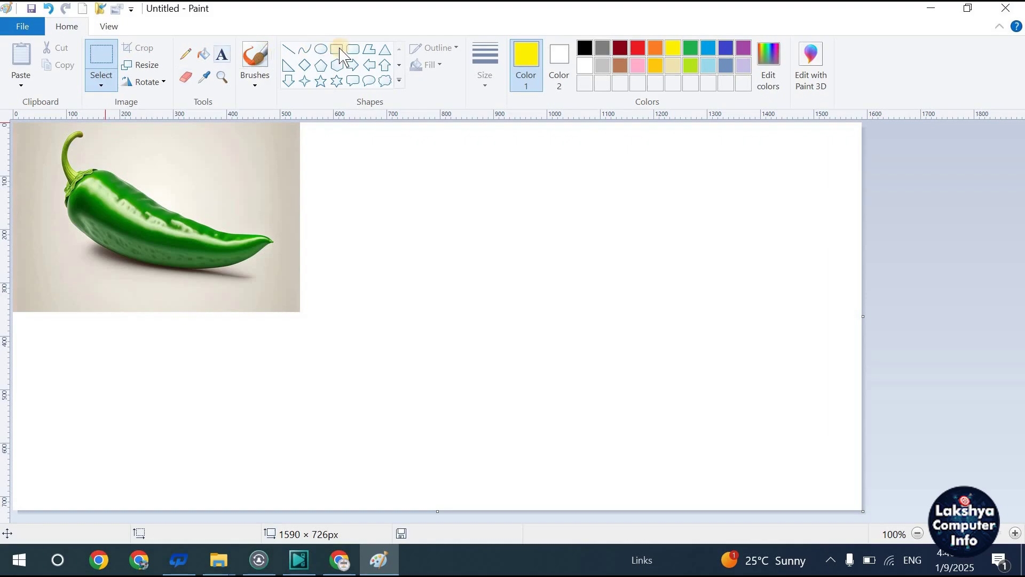
click(385, 49)
drag(372, 158, 658, 337)
click(585, 48)
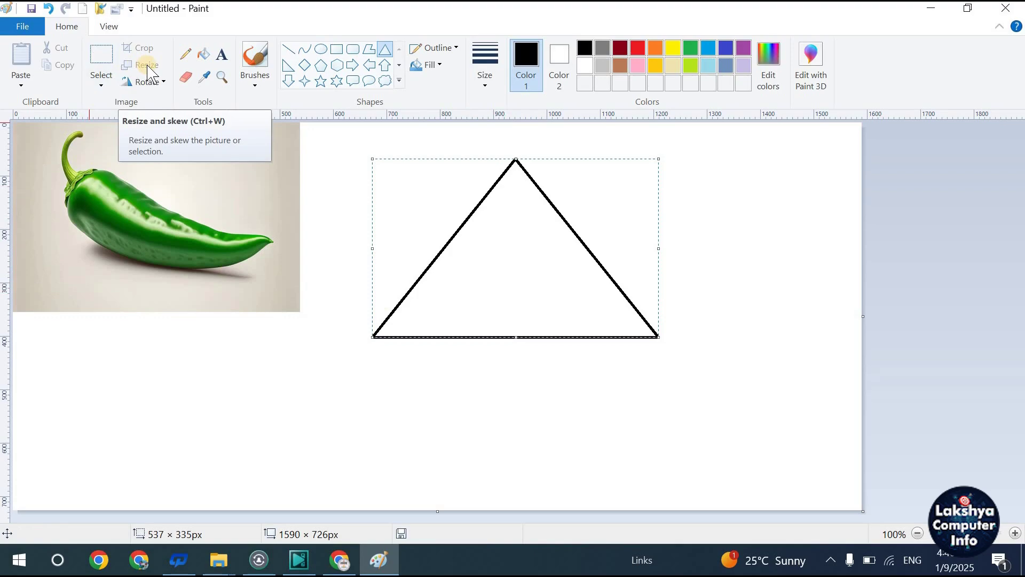
- Rotate the triangle right 90°, left 90° and by 180° so that its apex points down
click(146, 82)
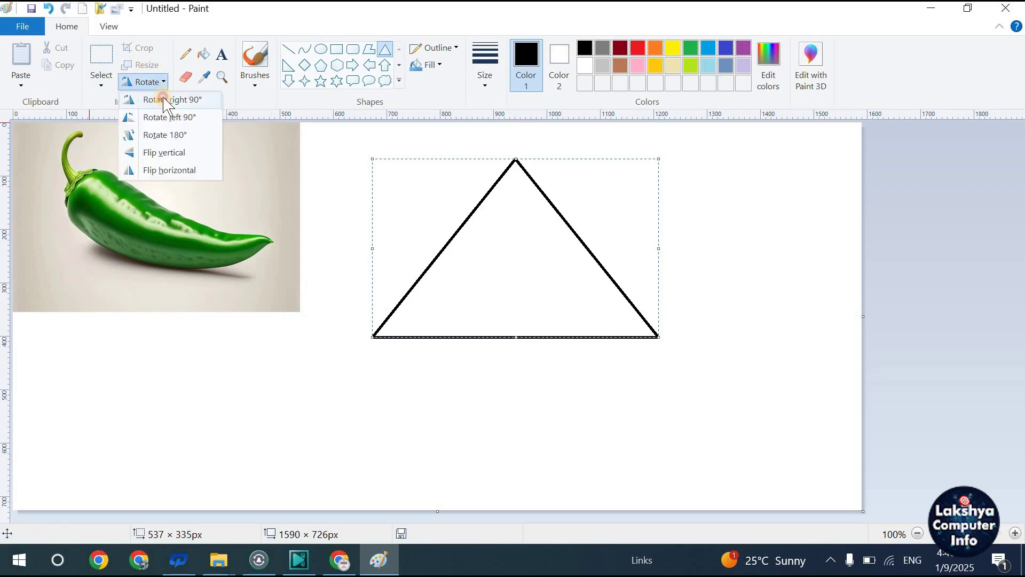
click(162, 100)
click(145, 82)
click(160, 116)
click(147, 81)
click(162, 135)
click(146, 82)
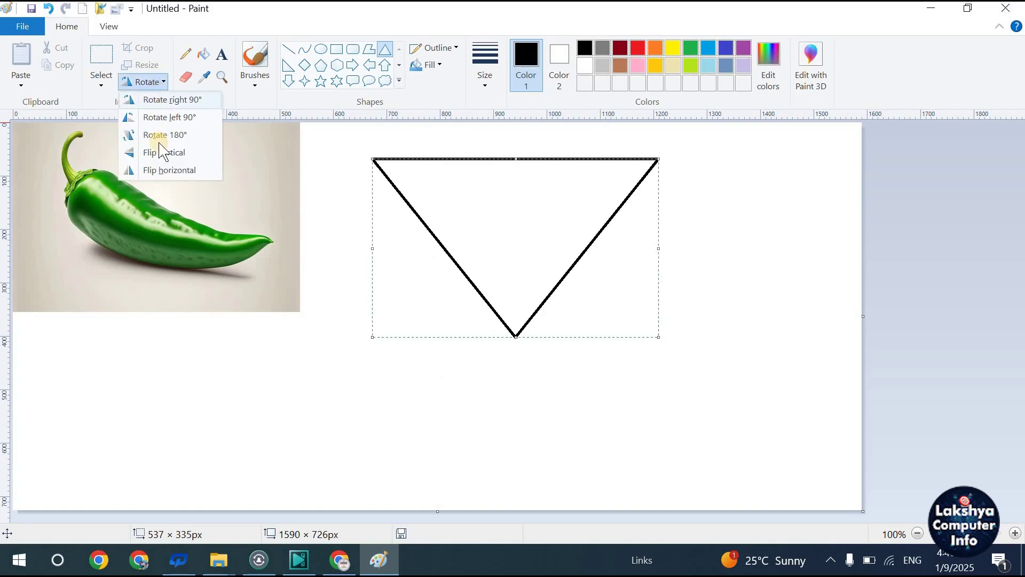
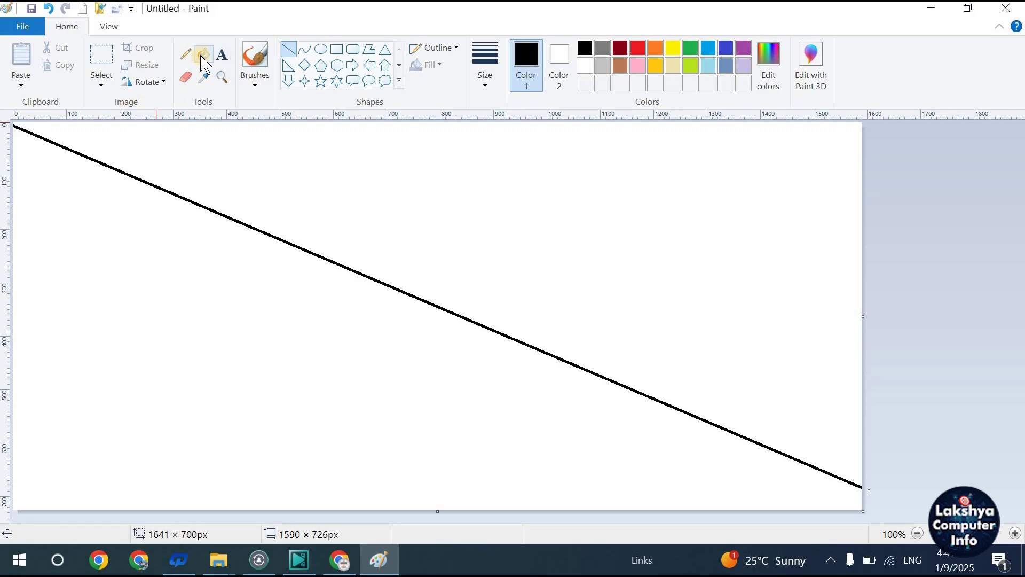
- Fill the area above the diagonal line with yellow and the area below it with orange
click(202, 55)
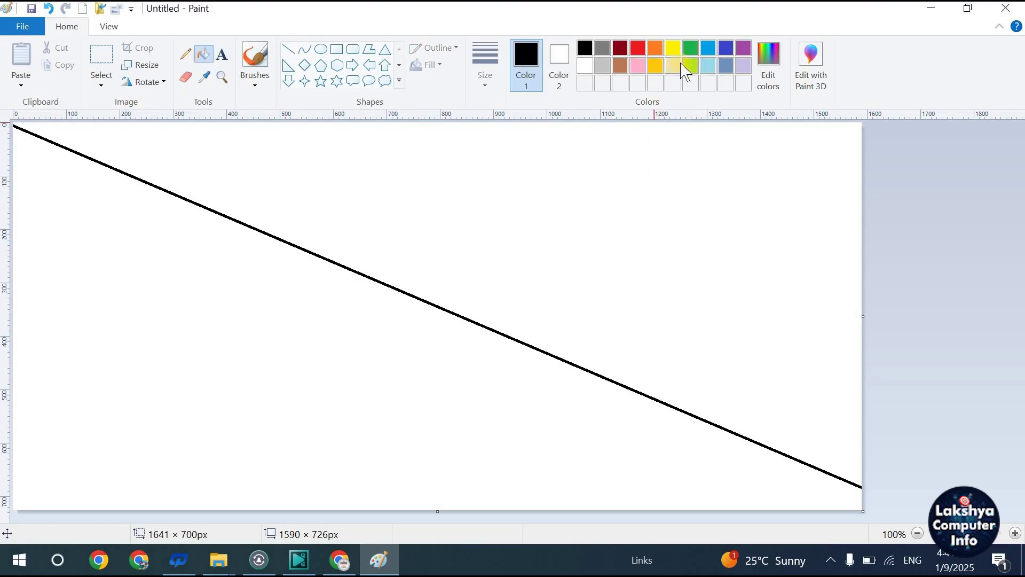
click(674, 49)
click(630, 152)
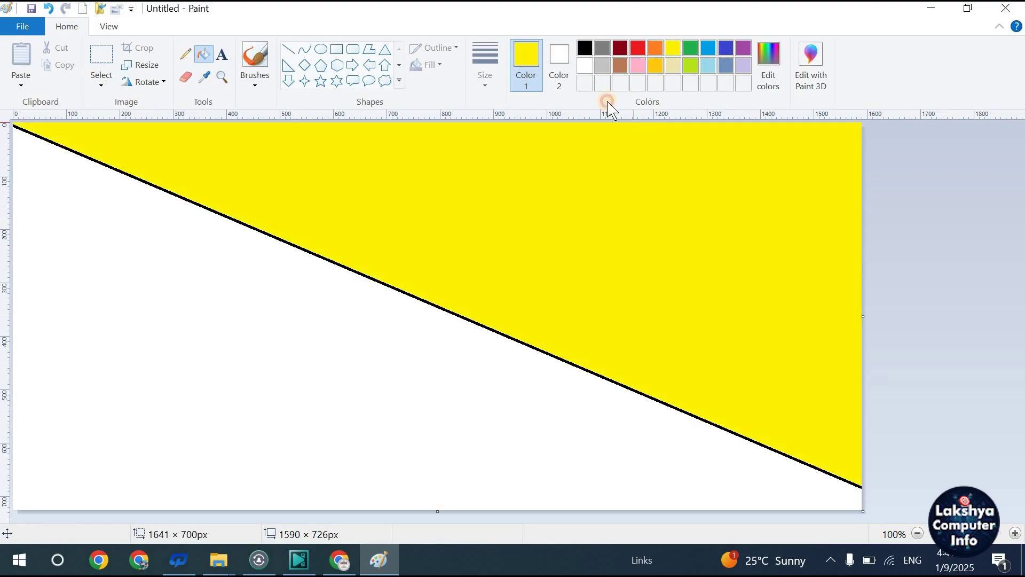
click(655, 48)
click(254, 374)
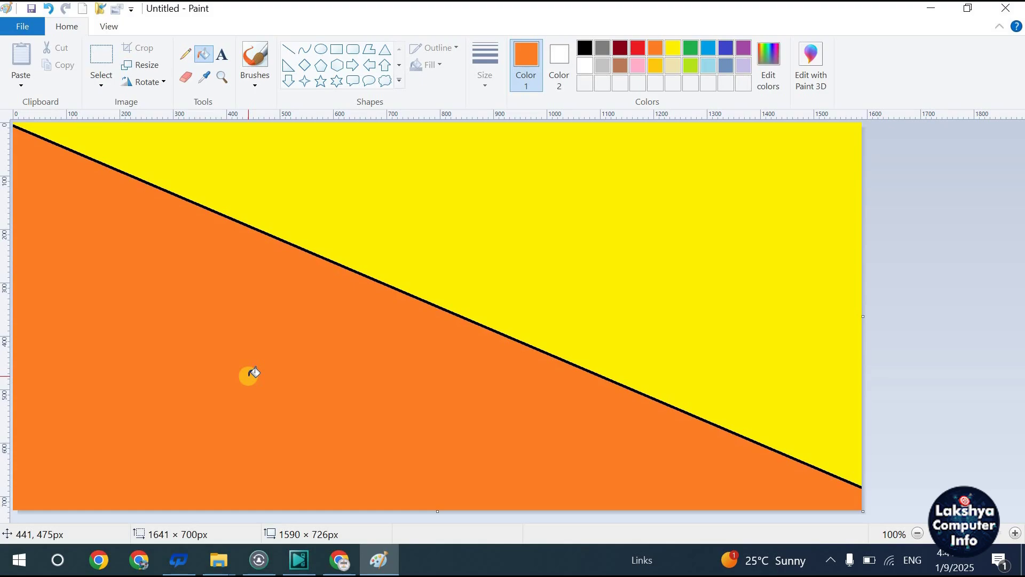
- Resize the two-colour picture to 1 pixel horizontally without maintaining the aspect ratio
click(147, 65)
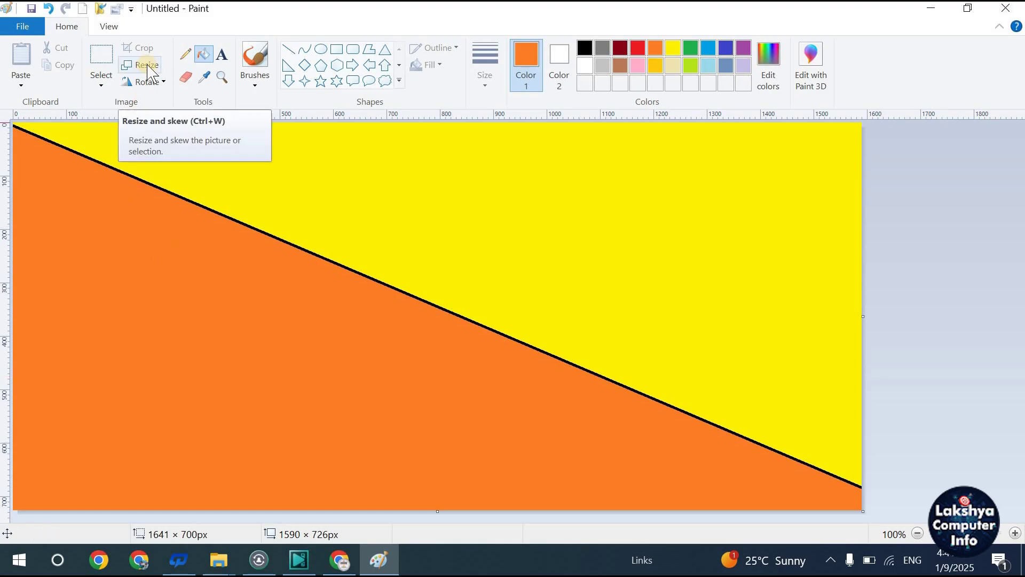
click(148, 67)
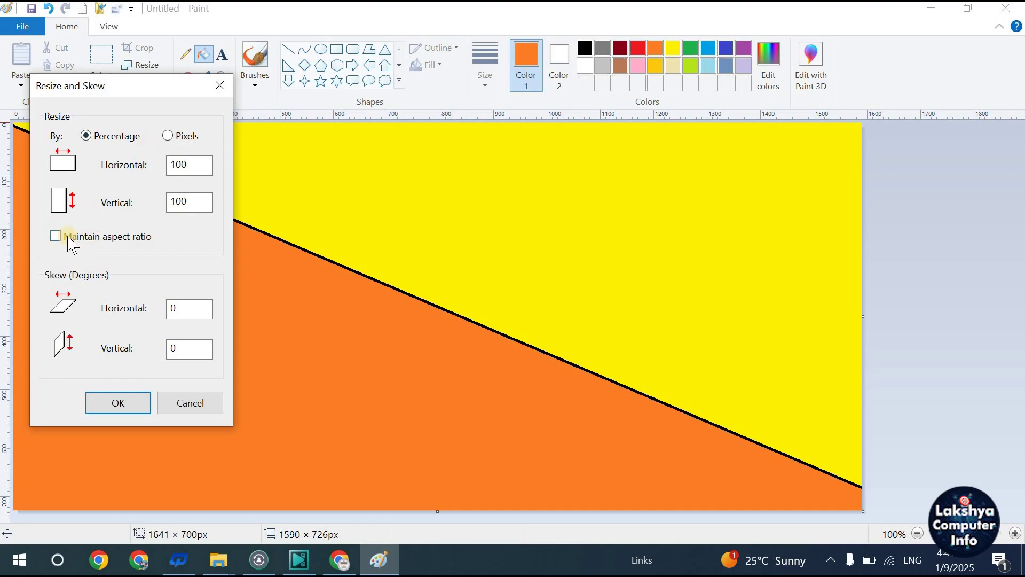
click(173, 137)
drag(195, 164, 158, 179)
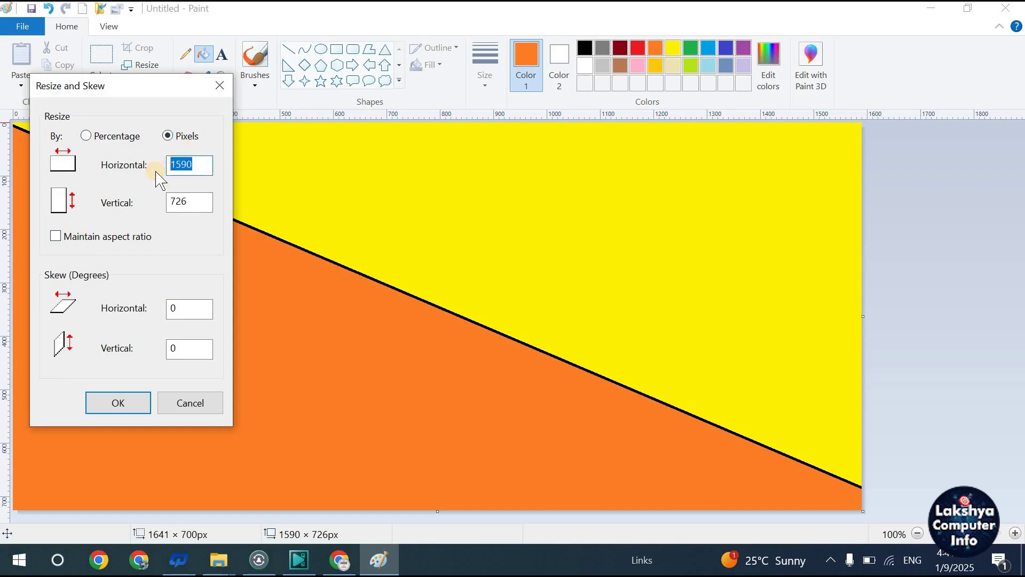
text(1)
click(117, 406)
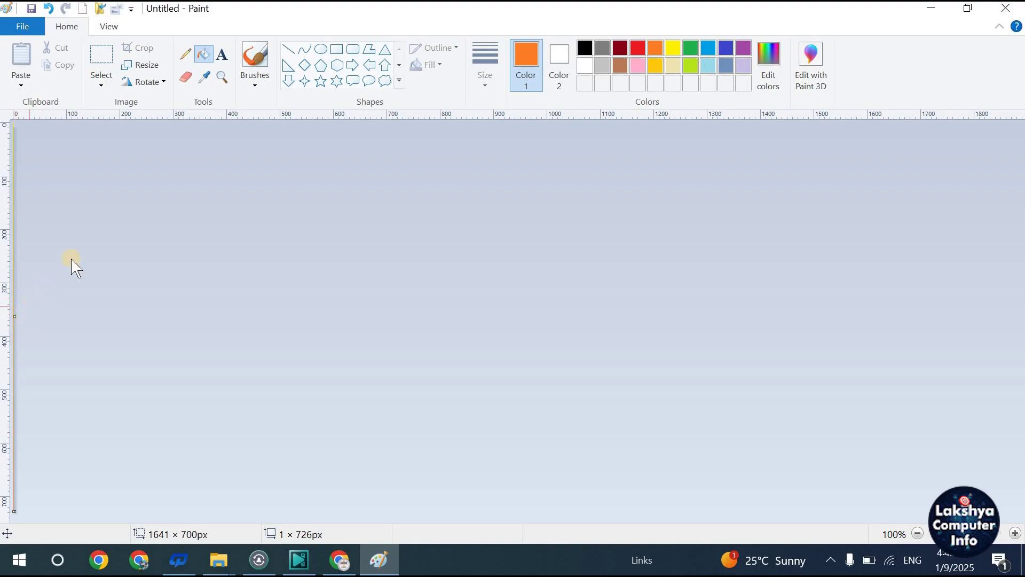
- Stretch the one-pixel-wide picture to 1000 pixels horizontally with the aspect ratio unlocked to produce a yellow-to-orange gradient
click(144, 70)
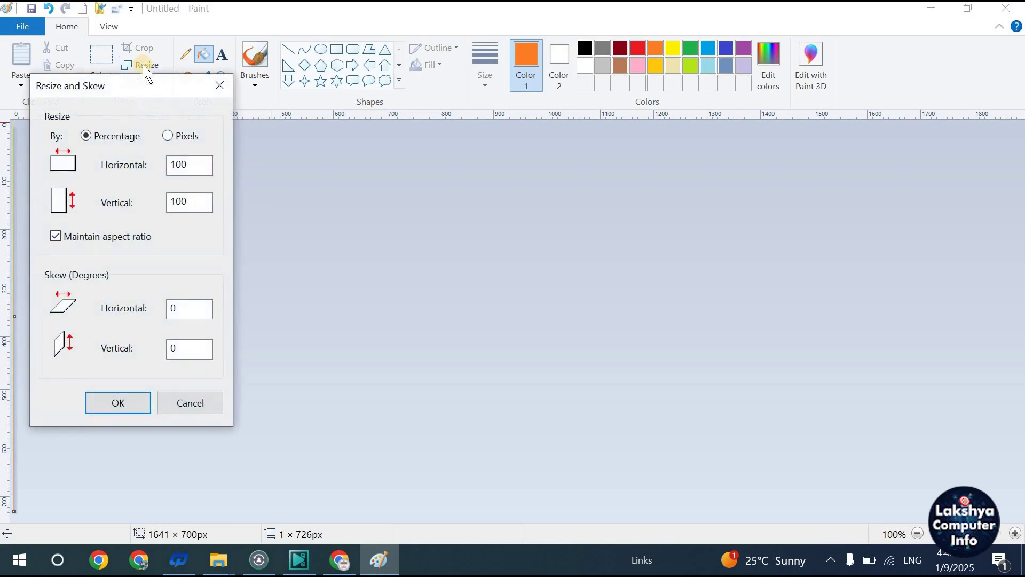
click(56, 236)
click(168, 136)
click(181, 167)
click(131, 401)
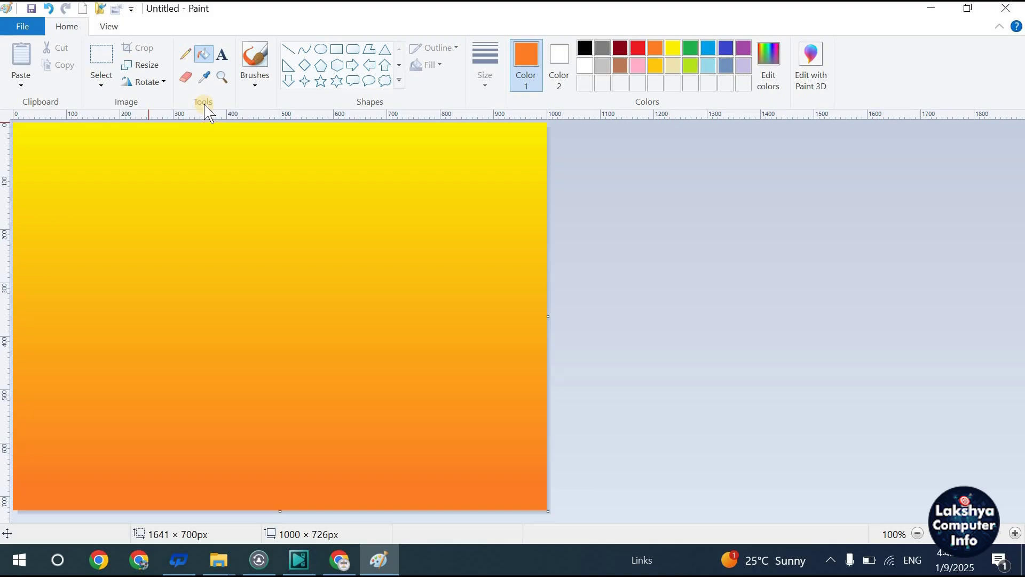
- Start a new picture without saving the gradient and enlarge the blank canvas to about 1700 × 718 px
click(33, 33)
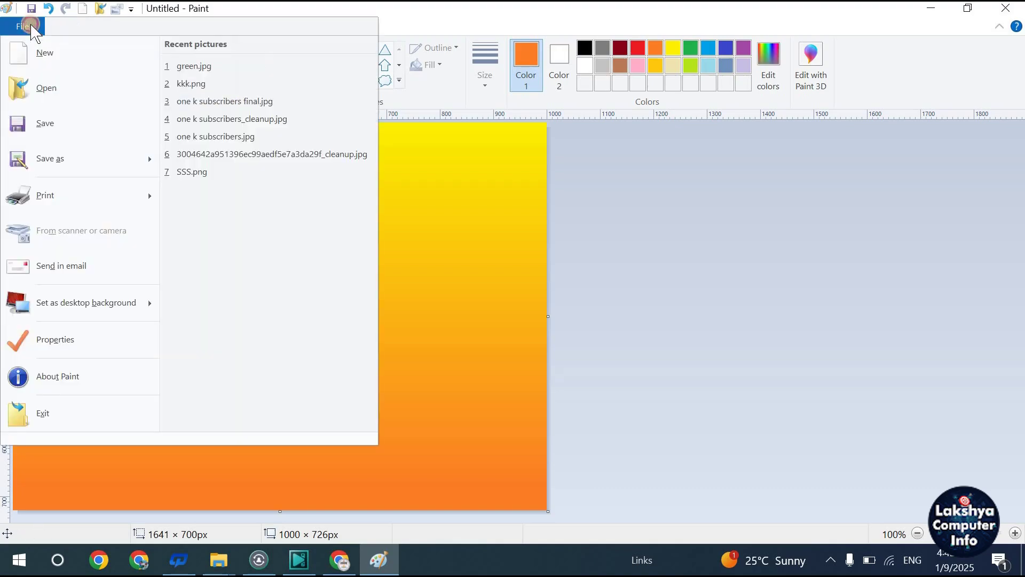
click(42, 56)
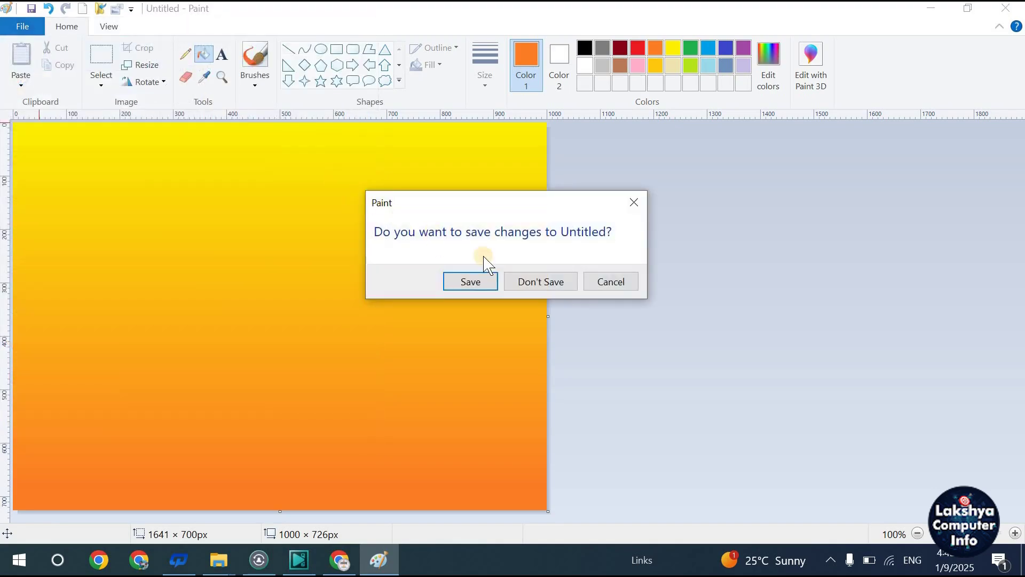
click(557, 284)
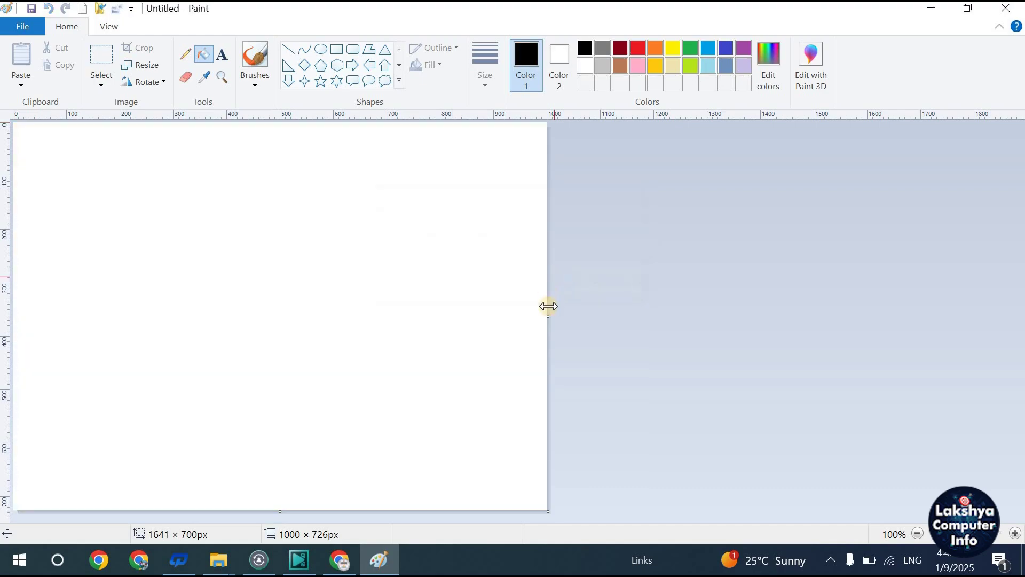
drag(545, 510, 920, 505)
click(187, 235)
right_click(187, 233)
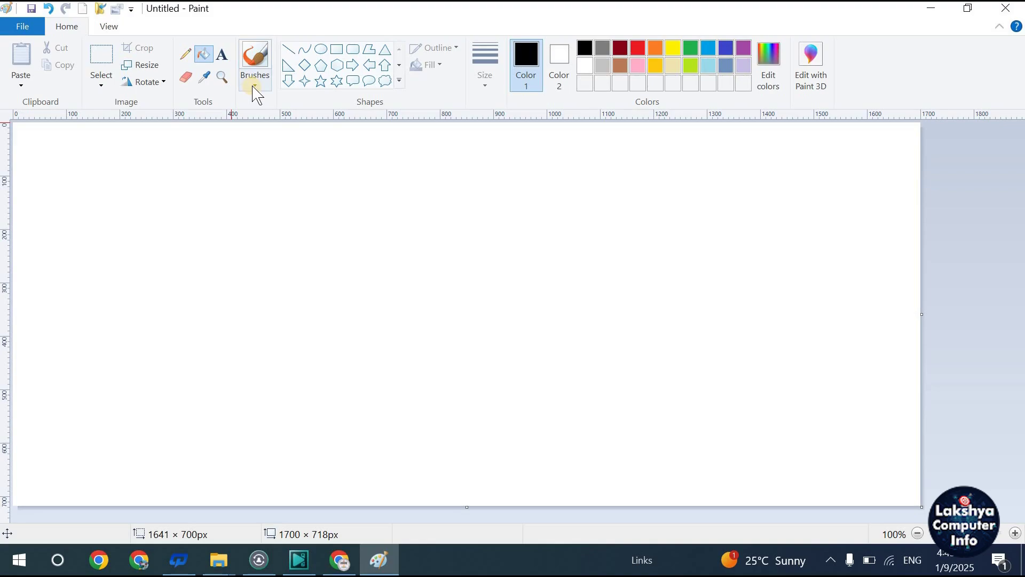
- Draw a thin black freehand line with a row of loops across the canvas using the Pencil
click(187, 54)
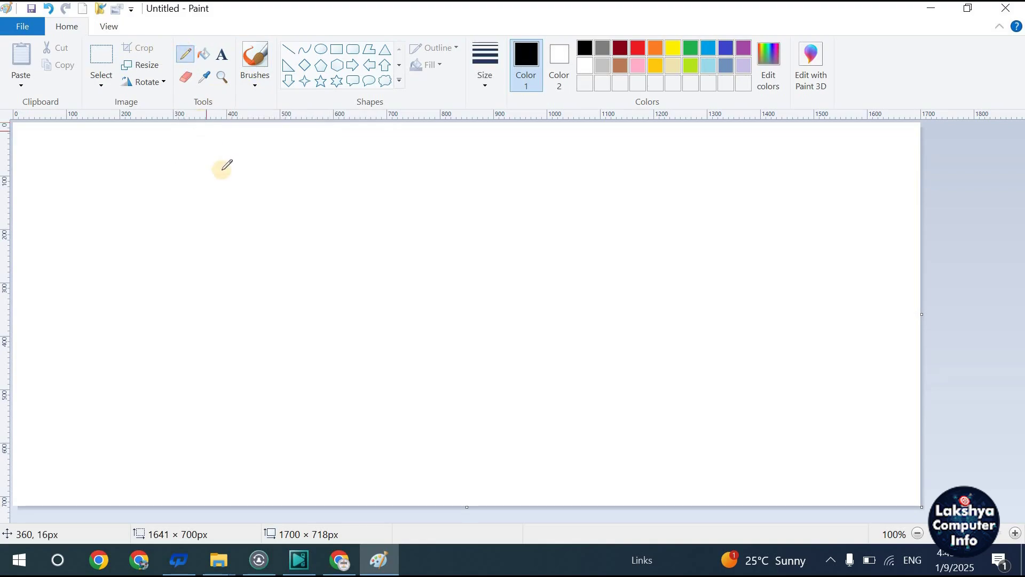
mouse_move(208, 175)
mouse_down()
mouse_move(220, 331)
mouse_move(320, 308)
mouse_move(284, 360)
mouse_move(324, 321)
mouse_move(404, 306)
mouse_up()
mouse_move(486, 339)
mouse_down()
mouse_move(540, 346)
mouse_move(599, 318)
mouse_move(619, 329)
mouse_move(663, 321)
mouse_up()
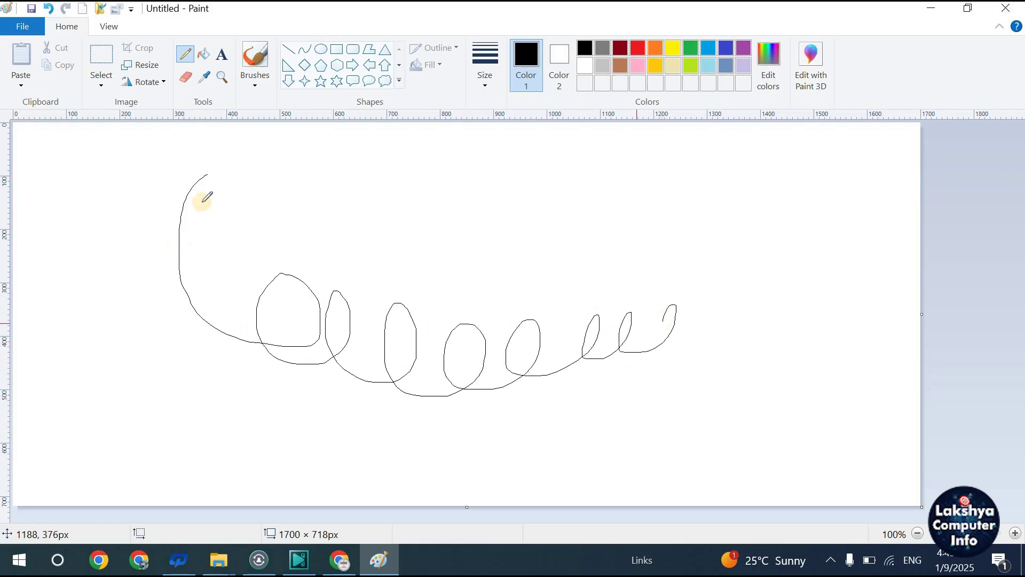
- Draw two wavy black pencil lines above the loops, one at the thickest line size and one at a thinner size
click(481, 91)
click(504, 201)
mouse_move(330, 198)
mouse_down()
mouse_move(384, 254)
mouse_move(580, 244)
mouse_up()
click(485, 86)
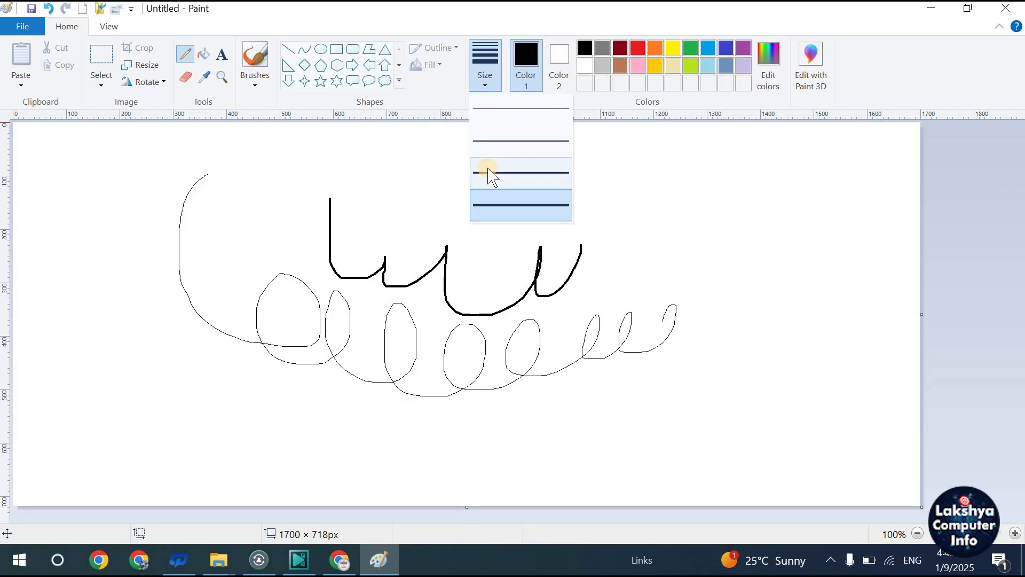
click(445, 251)
mouse_move(425, 187)
mouse_down()
mouse_move(569, 277)
mouse_move(687, 224)
mouse_up()
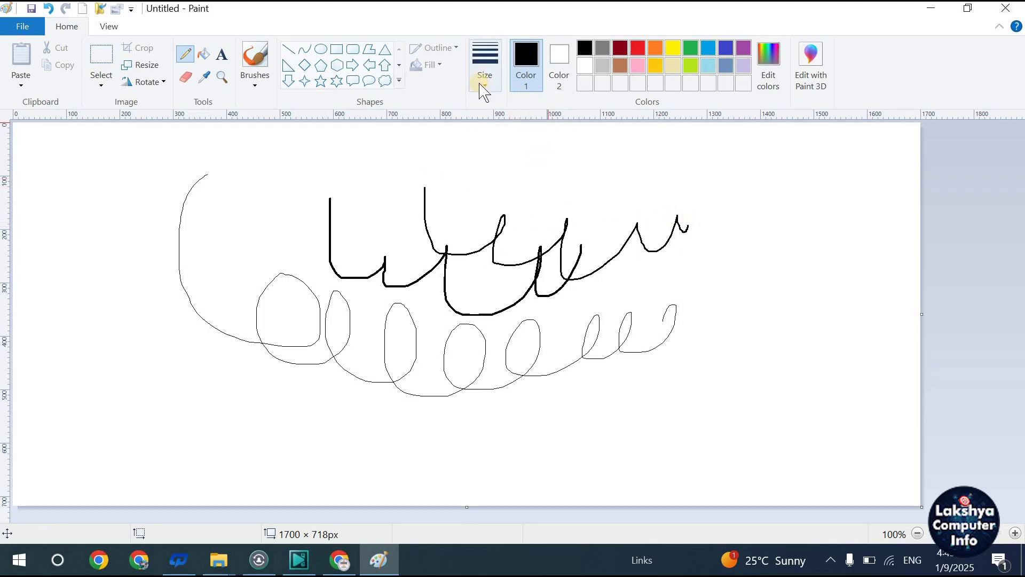
- Draw red, yellow and green freehand pencil lines over the black ones
click(638, 48)
drag(492, 136, 508, 190)
drag(572, 201, 668, 221)
click(674, 48)
click(691, 49)
mouse_move(185, 267)
mouse_down()
mouse_move(302, 315)
mouse_move(404, 299)
mouse_up()
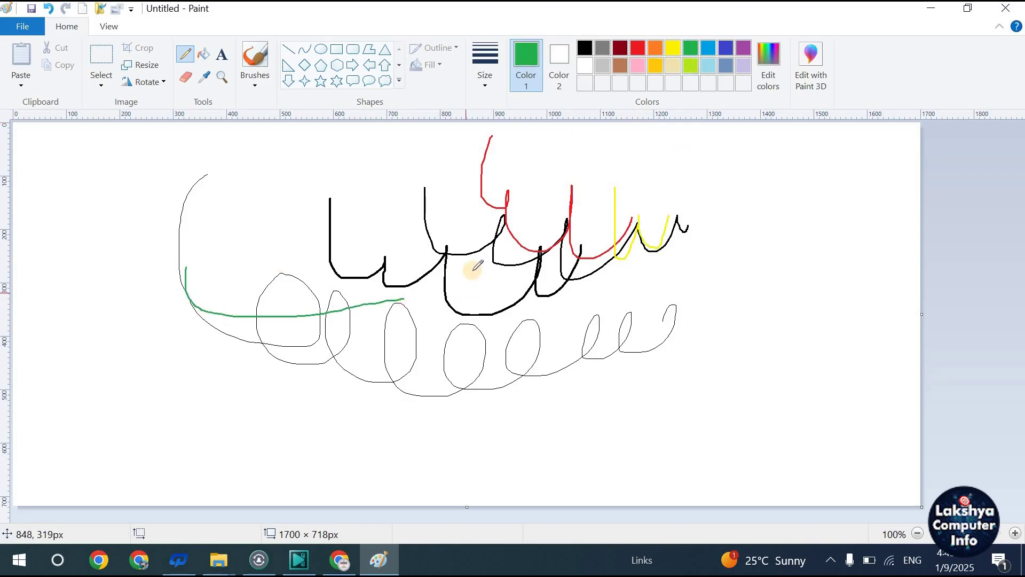
- Select the whole drawing with a rectangle of about 1251 × 511 px and delete it
click(103, 53)
drag(124, 128, 369, 382)
drag(721, 397, 790, 400)
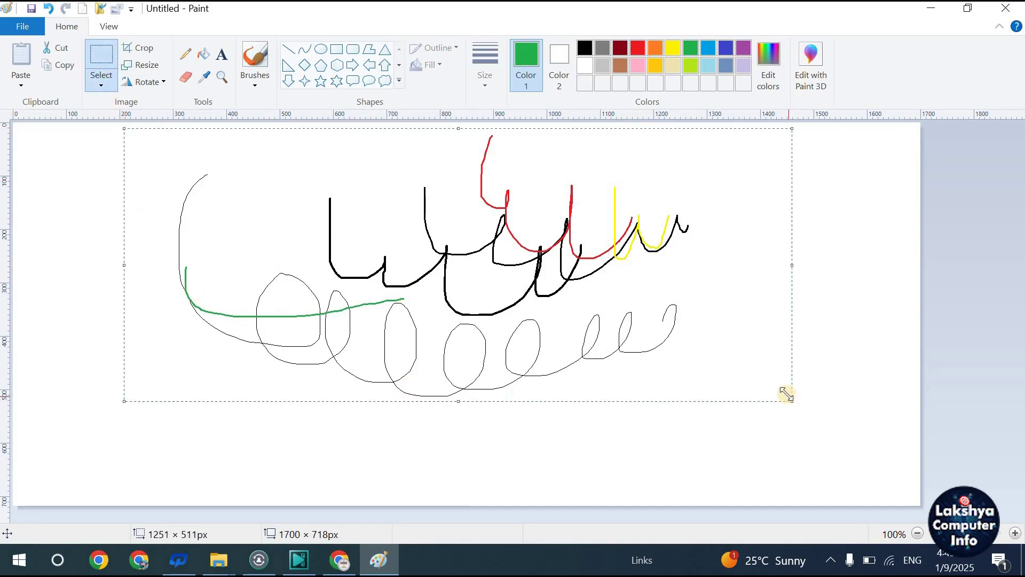
key(Delete)
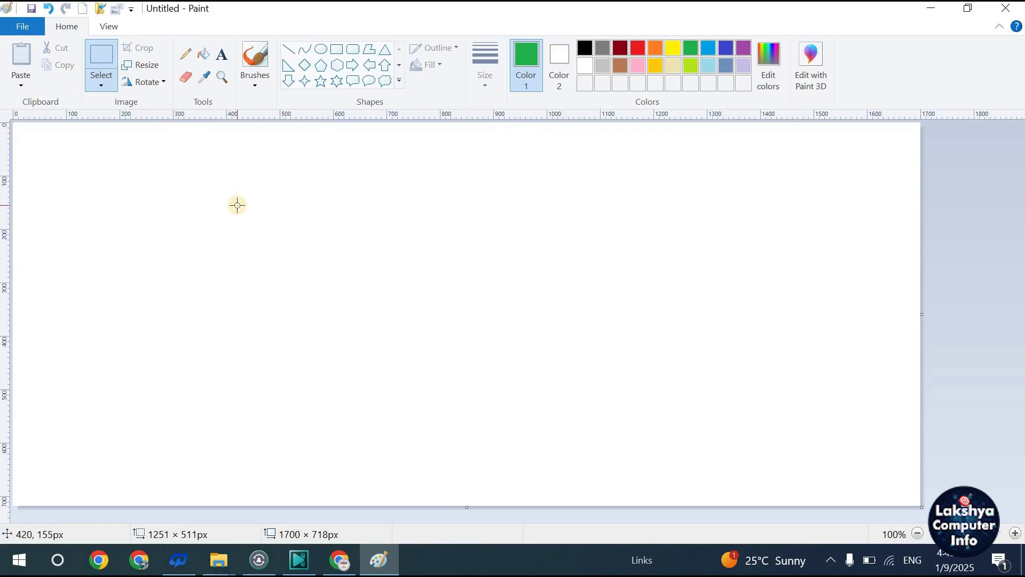
- Draw a wavy green vertical line with the Pencil on the blank canvas
drag(236, 197, 237, 253)
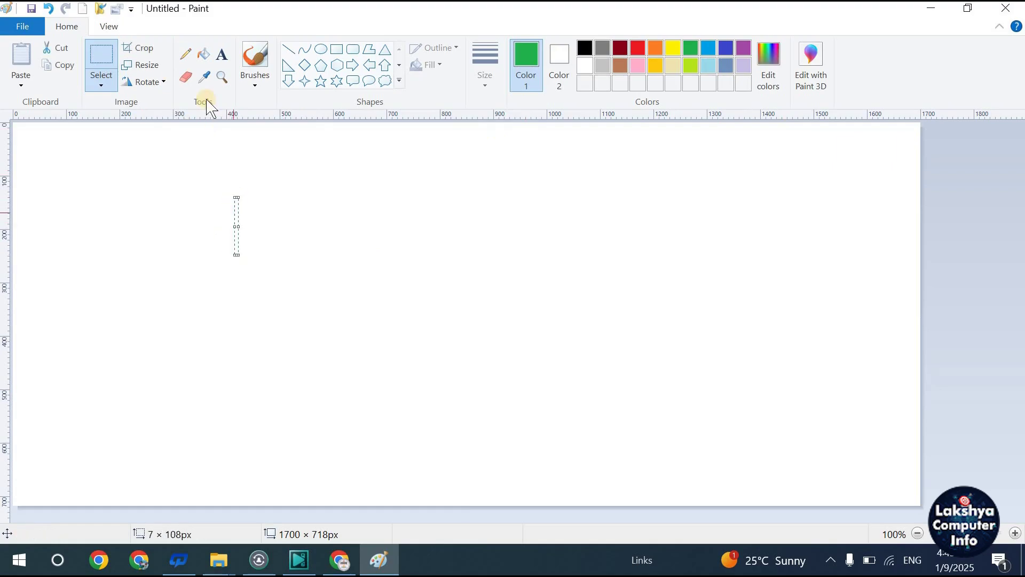
click(185, 54)
mouse_move(236, 193)
mouse_down()
mouse_move(211, 253)
mouse_move(248, 291)
mouse_move(253, 368)
mouse_up()
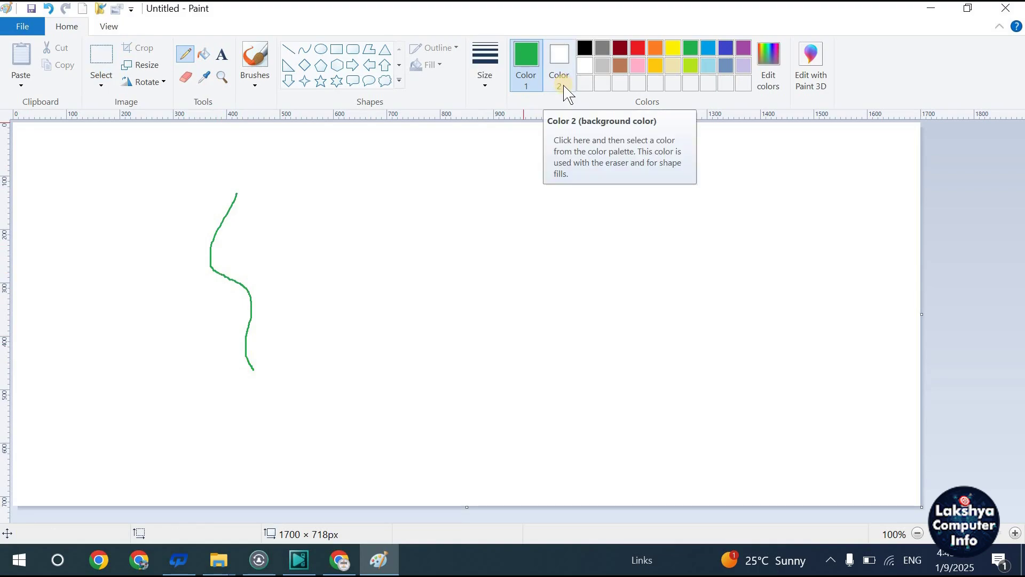
- Set Color 2 to yellow, then draw one wavy pencil line in Color 1 and two in Color 2 beside the first
click(567, 63)
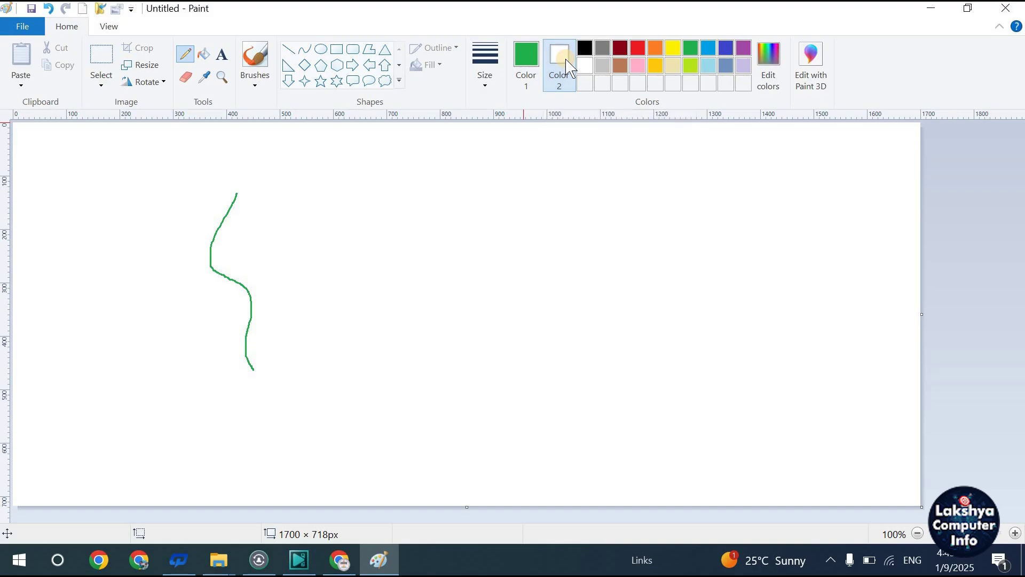
click(673, 48)
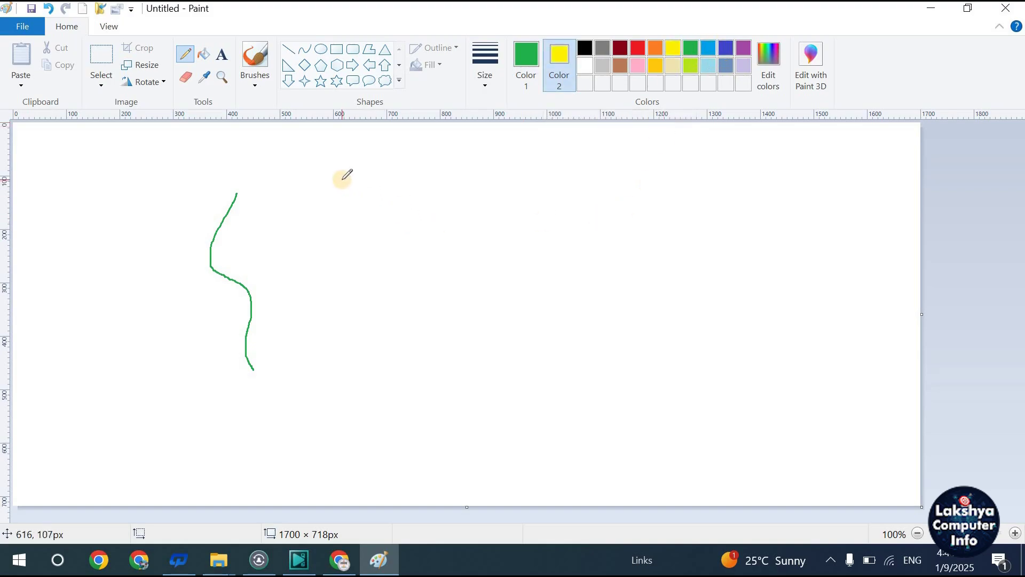
mouse_move(342, 180)
mouse_down()
mouse_move(341, 225)
mouse_move(370, 274)
mouse_move(367, 339)
mouse_move(391, 373)
mouse_move(392, 406)
mouse_up()
drag(421, 204, 453, 398)
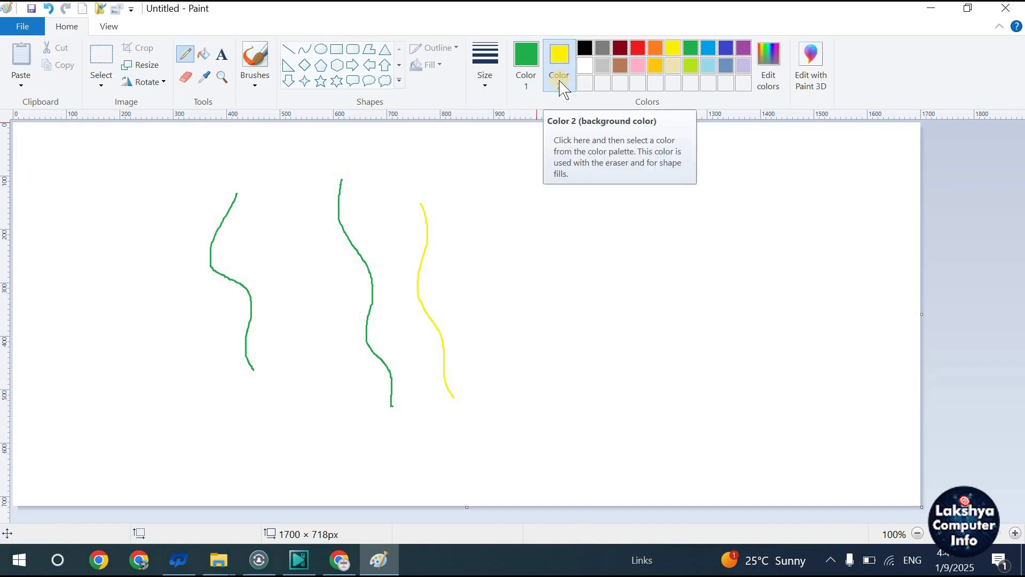
drag(481, 198, 526, 368)
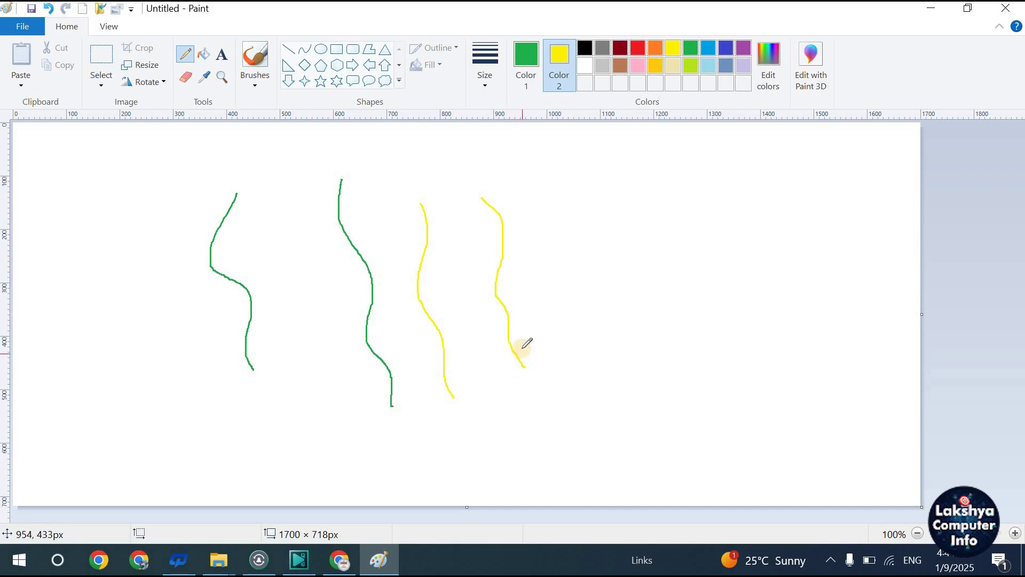
- Draw a green ellipse and an overlapping yellow ellipse of about 381 × 354 px using the foreground and background colors
click(322, 54)
drag(558, 156, 712, 326)
drag(462, 149, 523, 232)
drag(563, 266, 668, 332)
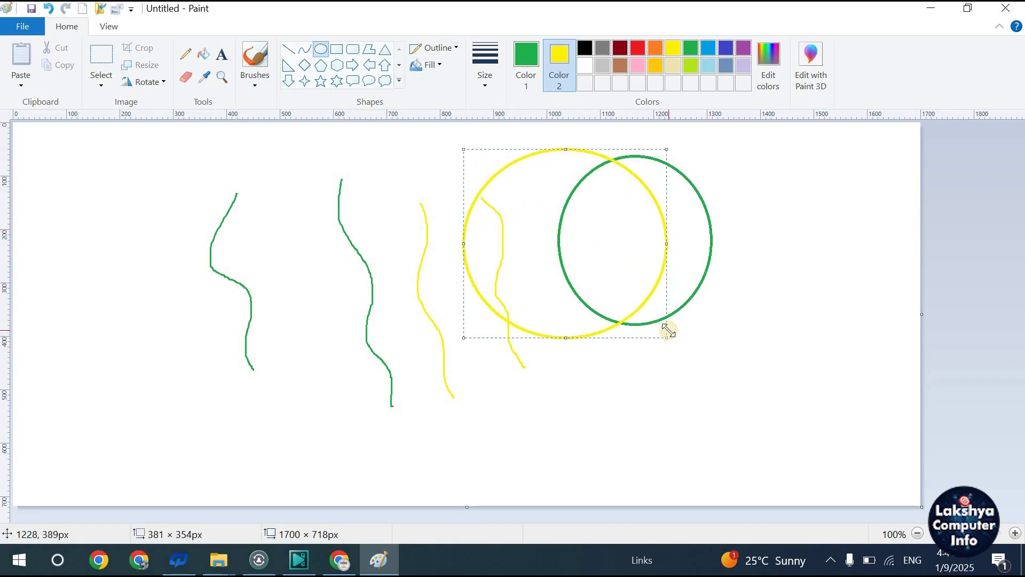
- Select an area of about 1098 × 602 px around the drawing and delete it with yellow as the background color
click(102, 54)
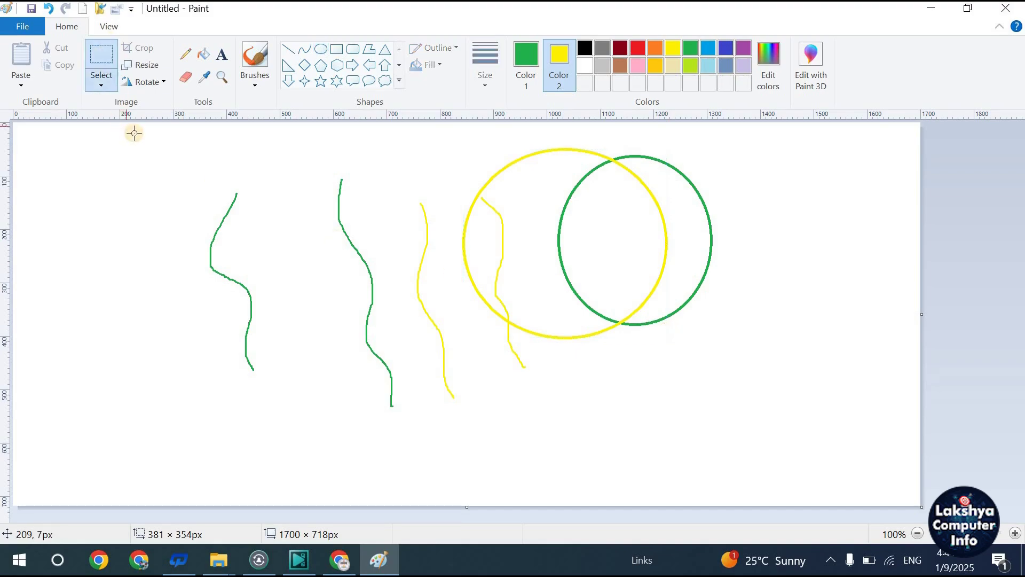
drag(134, 133, 720, 454)
key(Delete)
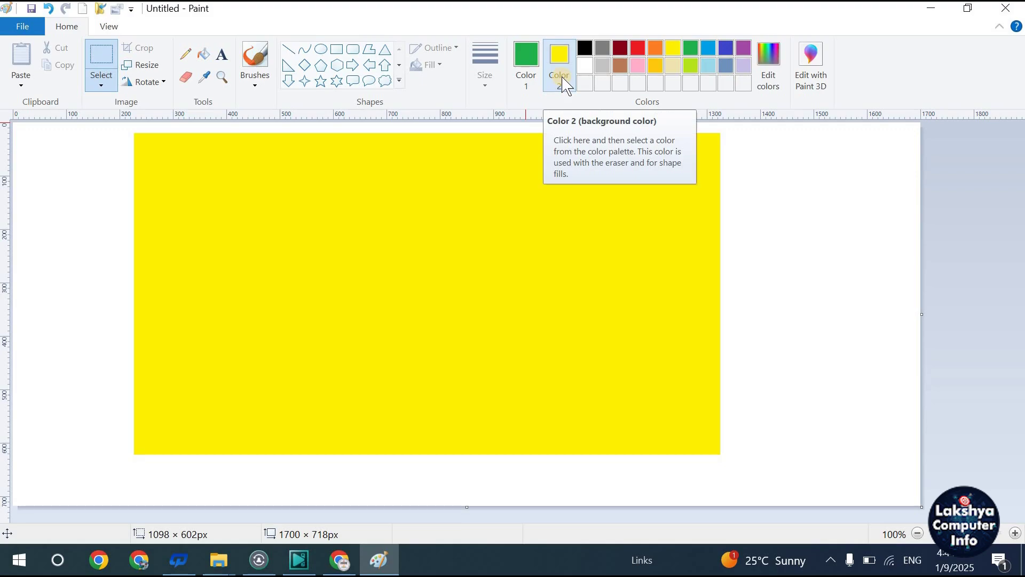
- Set Color 2 to white and delete an area of about 1191 × 681 px covering the yellow block
click(585, 66)
drag(112, 126, 747, 488)
key(Delete)
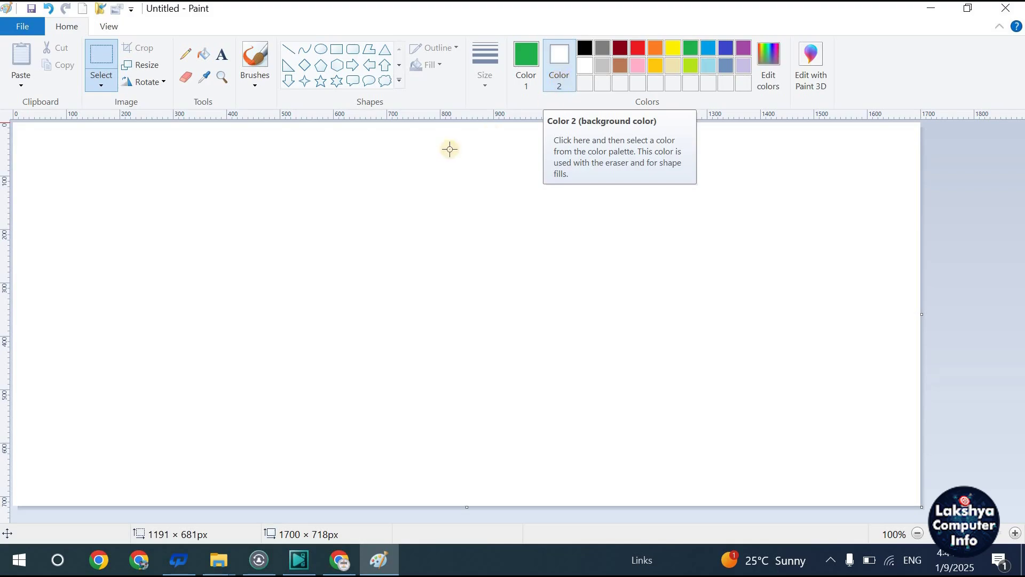
- Draw a curved green line with the Pencil in the canvas's upper-left area
click(185, 54)
drag(176, 166, 226, 199)
drag(235, 265, 242, 273)
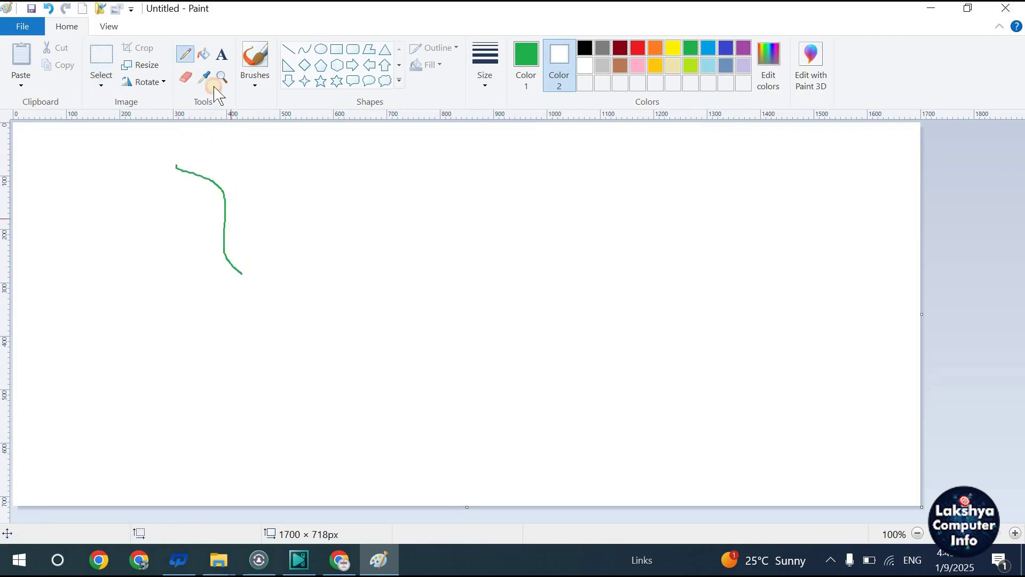
- Draw one green stroke with the Natural pencil brush and a wavy one with the Airbrush
click(255, 87)
click(255, 87)
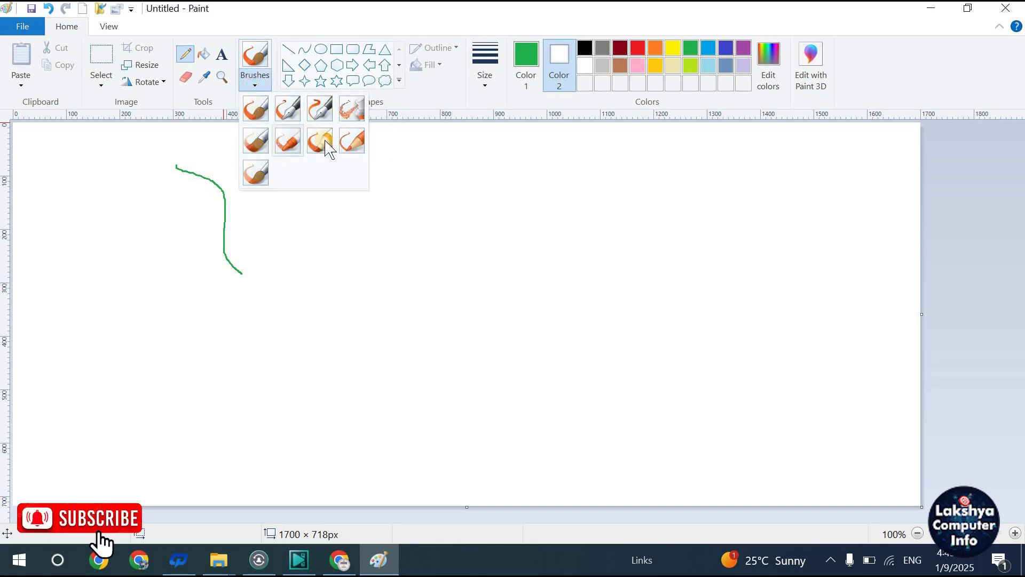
click(352, 141)
mouse_move(322, 170)
mouse_down()
mouse_move(387, 180)
mouse_move(381, 236)
mouse_move(352, 299)
mouse_up()
click(257, 78)
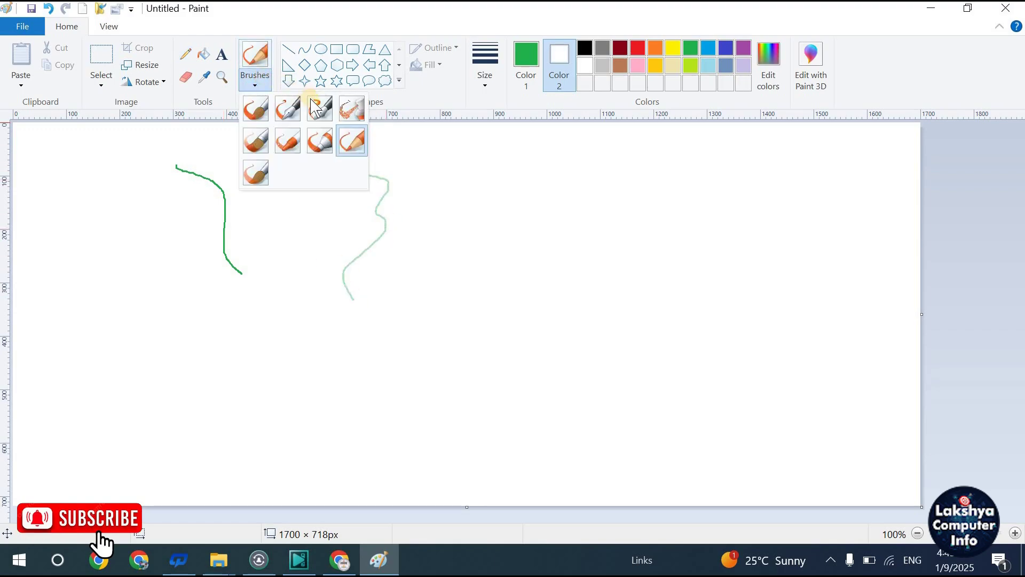
click(344, 118)
mouse_move(245, 278)
mouse_down()
mouse_move(265, 314)
mouse_move(276, 299)
mouse_up()
drag(274, 257, 305, 261)
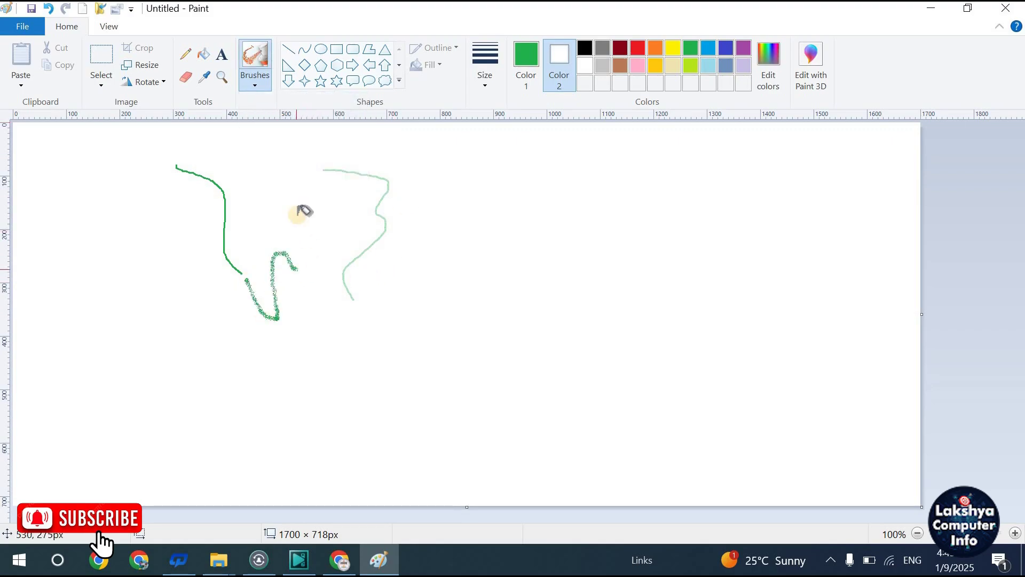
- Draw a looping green stroke with Calligraphy brush 2 and a thick winding one with the Crayon brush
click(257, 84)
click(320, 110)
drag(291, 191, 267, 142)
click(255, 80)
click(290, 147)
mouse_move(328, 182)
mouse_down()
mouse_move(315, 371)
mouse_move(270, 402)
mouse_move(261, 378)
mouse_up()
- Draw a thick looping green stroke with the Marker brush over the first pencil line
click(272, 88)
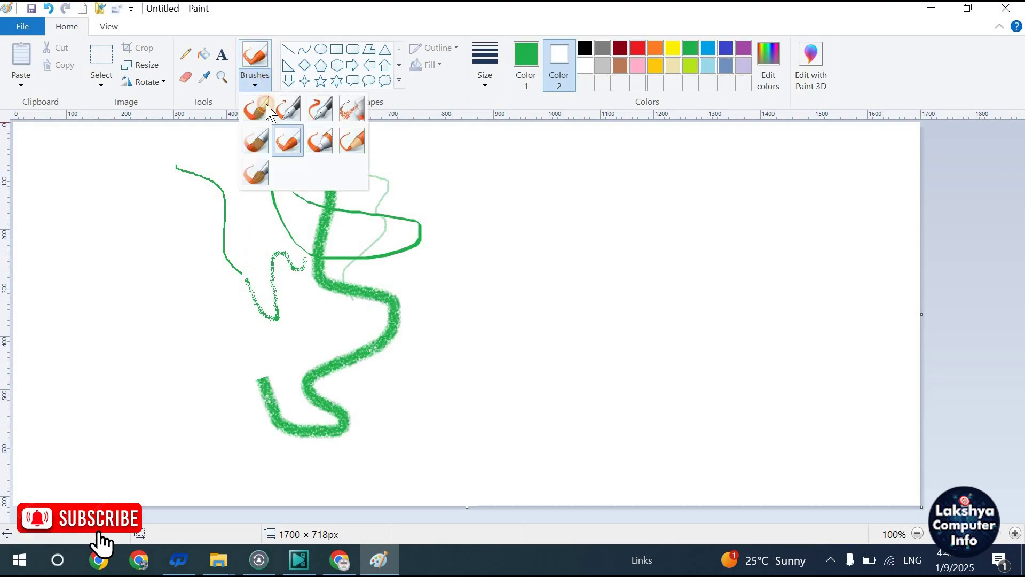
click(320, 140)
click(192, 198)
mouse_move(165, 220)
mouse_down()
mouse_move(187, 277)
mouse_move(158, 310)
mouse_move(183, 348)
mouse_move(247, 401)
mouse_move(193, 425)
mouse_move(223, 306)
mouse_up()
drag(229, 222, 224, 307)
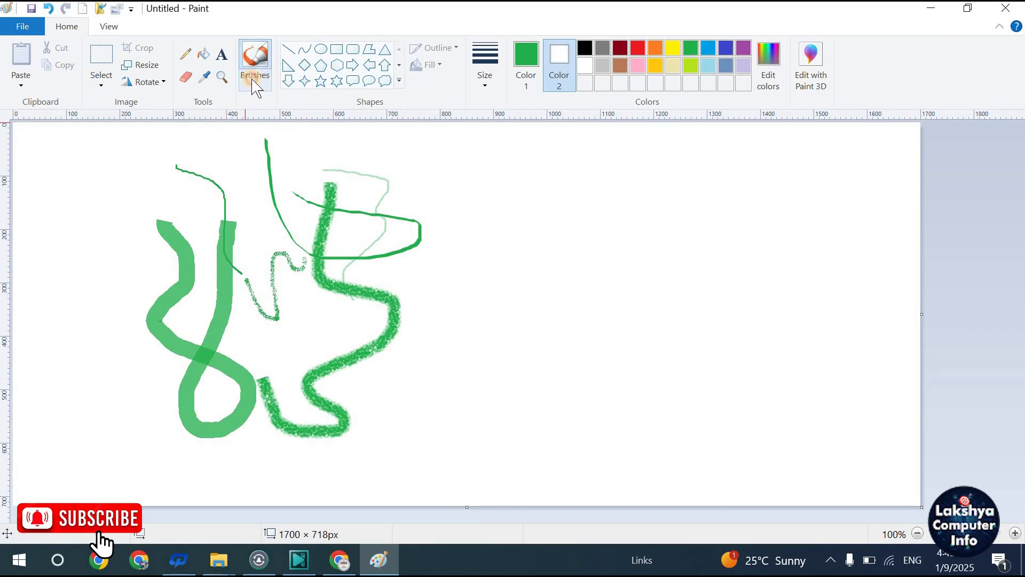
- Draw a green Watercolor brush stroke across the other strokes and undo the stray dot placed after it
click(254, 81)
click(257, 181)
mouse_move(256, 188)
mouse_down()
mouse_move(384, 199)
mouse_move(453, 298)
mouse_up()
click(365, 243)
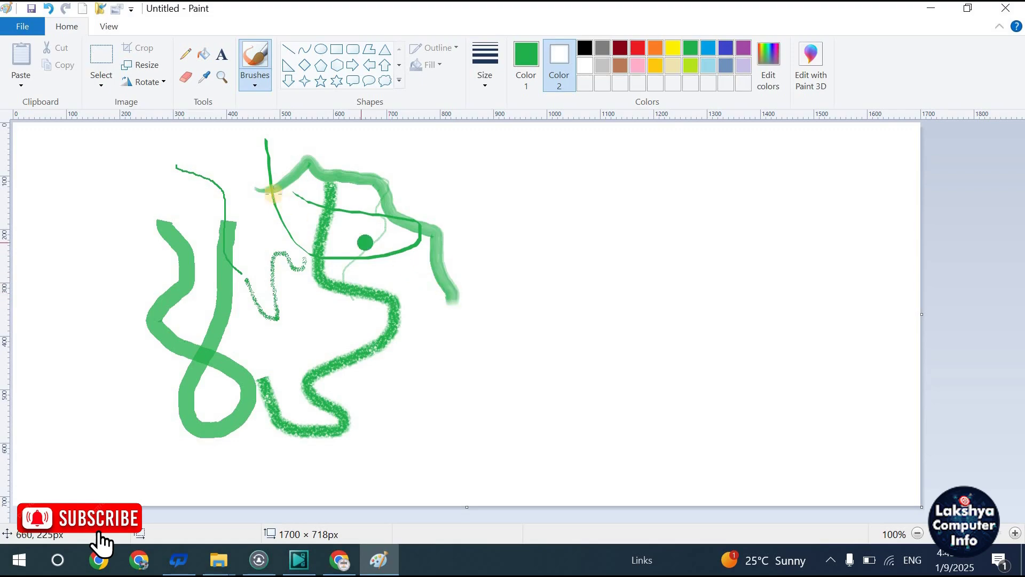
key(ctrl+z)
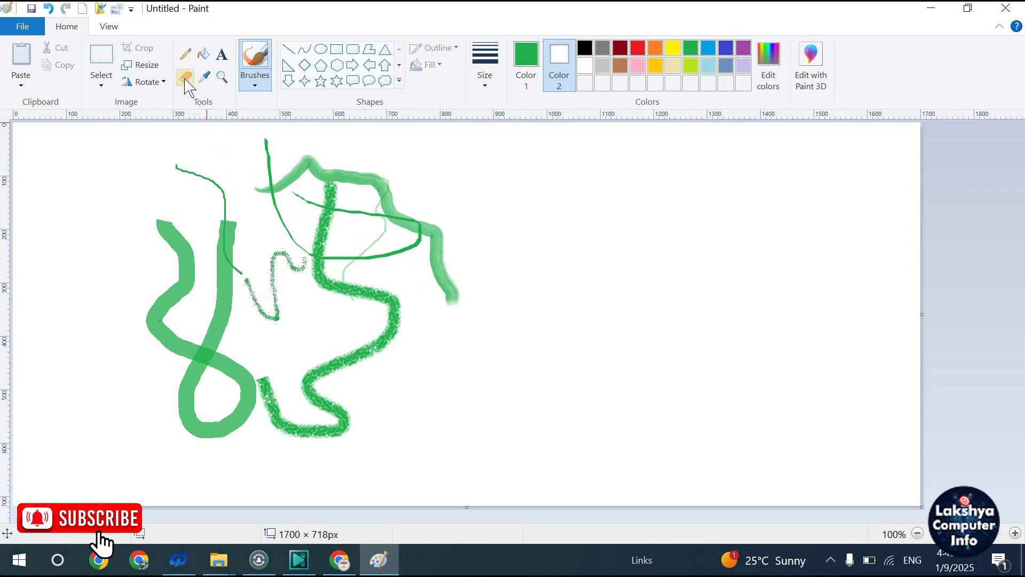
- Erase parts of the marker stroke and of the strokes near the watercolor line's start
click(185, 78)
mouse_move(166, 233)
mouse_down()
mouse_move(187, 245)
mouse_move(275, 219)
mouse_move(247, 275)
mouse_up()
mouse_move(323, 194)
mouse_down()
mouse_move(299, 168)
mouse_move(368, 171)
mouse_up()
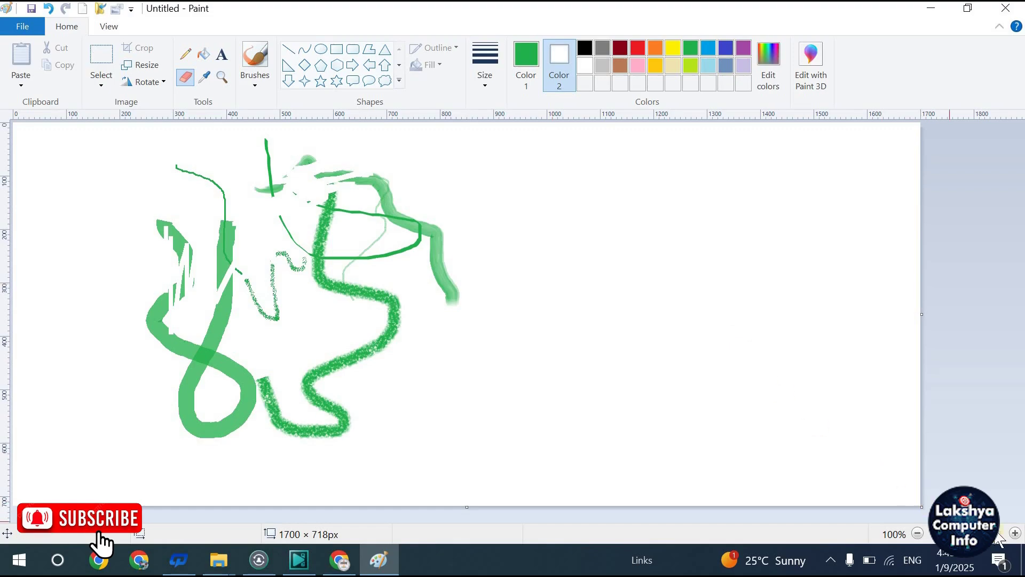
- Zoom in to 300%, erase part of the marker stroke's upper end, and return to 100%
click(1016, 533)
click(1015, 533)
mouse_move(632, 377)
mouse_down()
mouse_move(647, 460)
mouse_move(654, 403)
mouse_move(660, 467)
mouse_up()
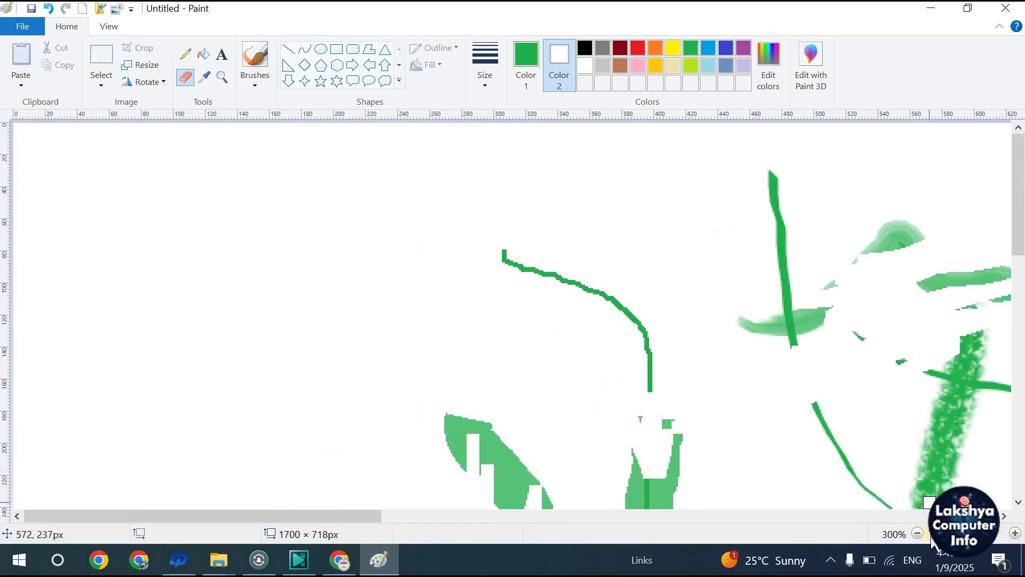
click(917, 533)
click(919, 532)
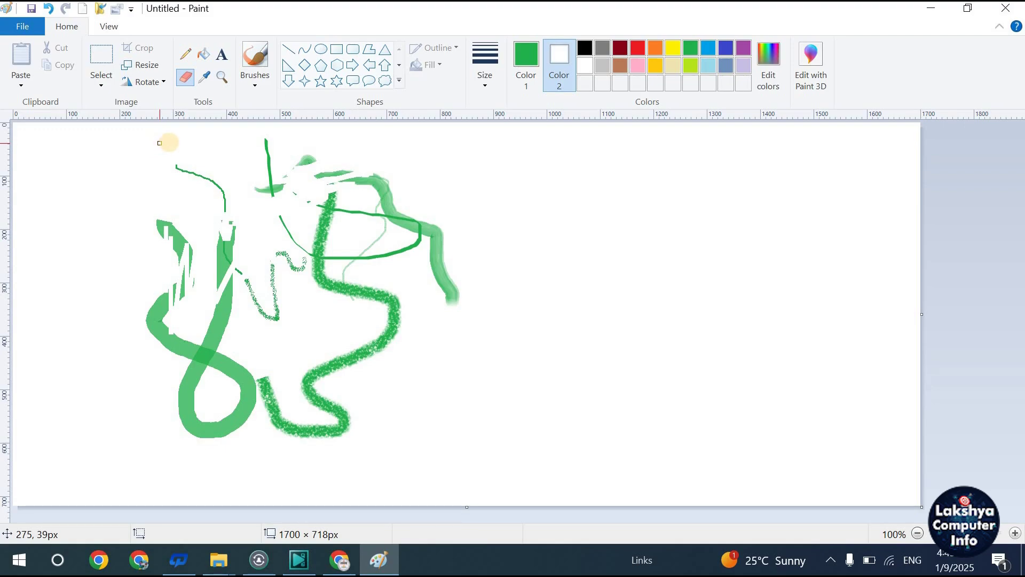
- Select the brush drawing with a rectangle of about 754 × 685 px and delete it
click(108, 64)
mouse_move(89, 140)
mouse_down()
mouse_move(263, 449)
mouse_move(492, 520)
mouse_up()
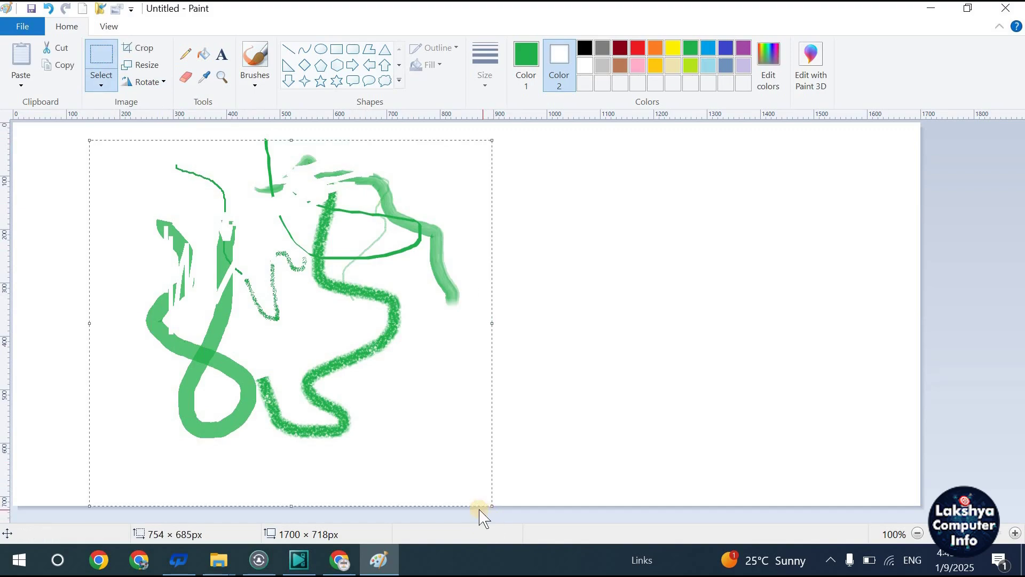
key(Delete)
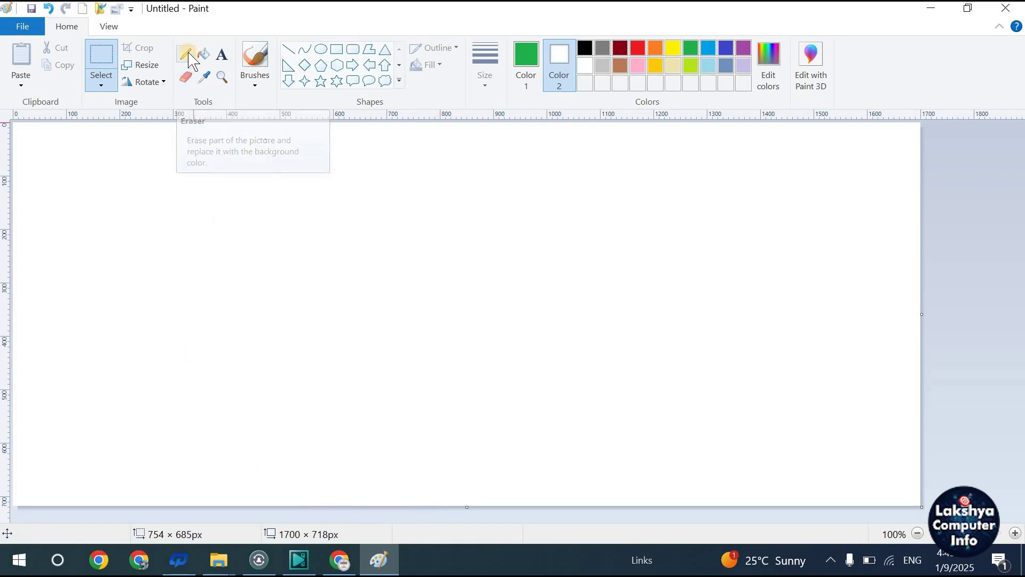
click(224, 60)
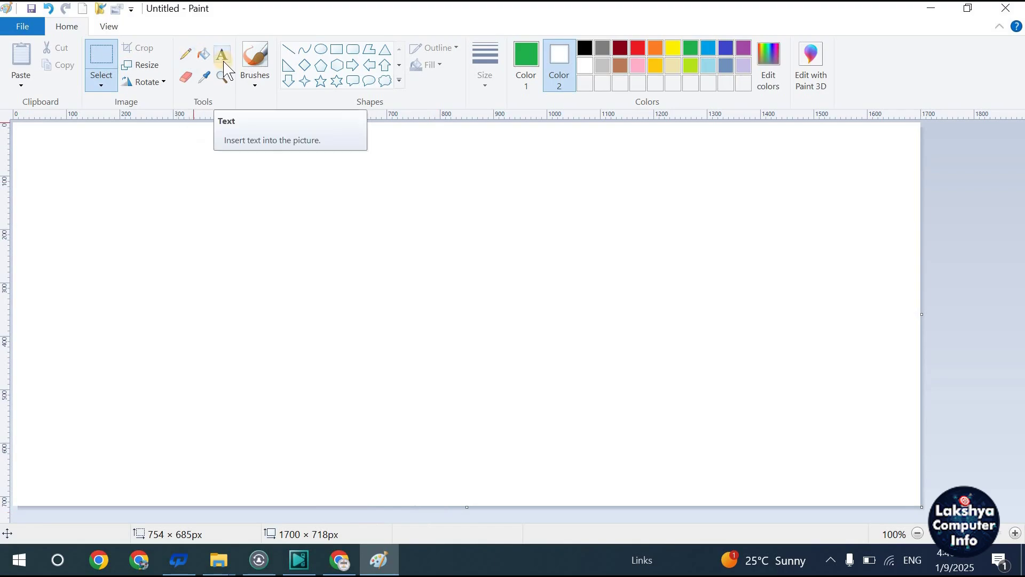
click(204, 54)
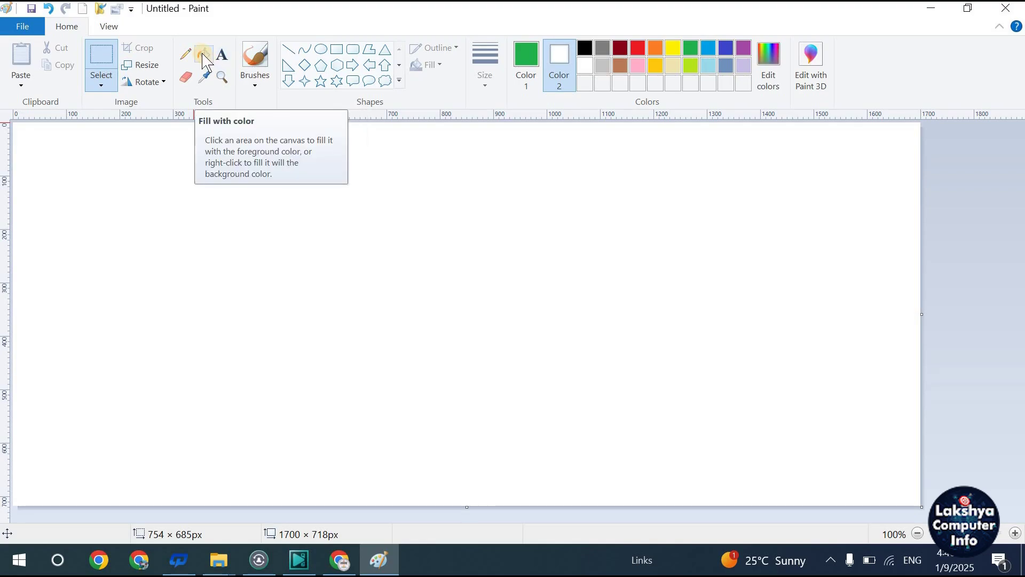
- Draw a rectangle of about 489 × 287 px and set its outline color to black
click(335, 52)
drag(239, 169, 500, 323)
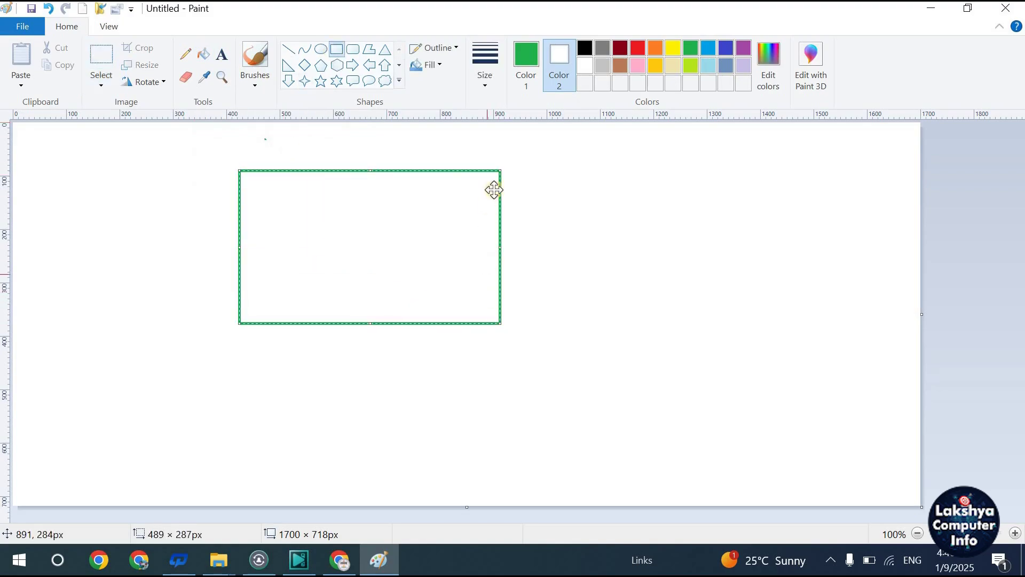
click(537, 59)
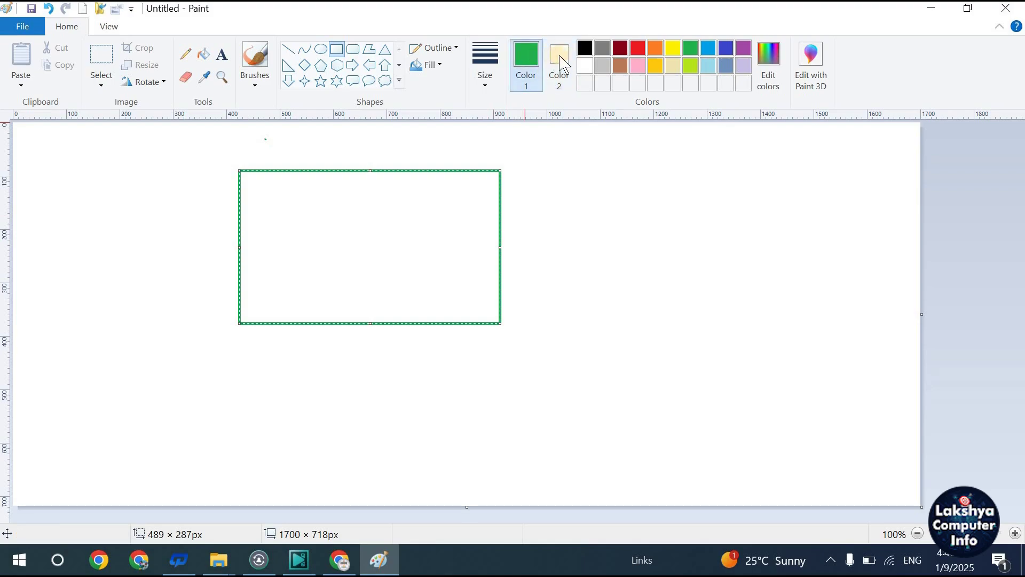
click(585, 48)
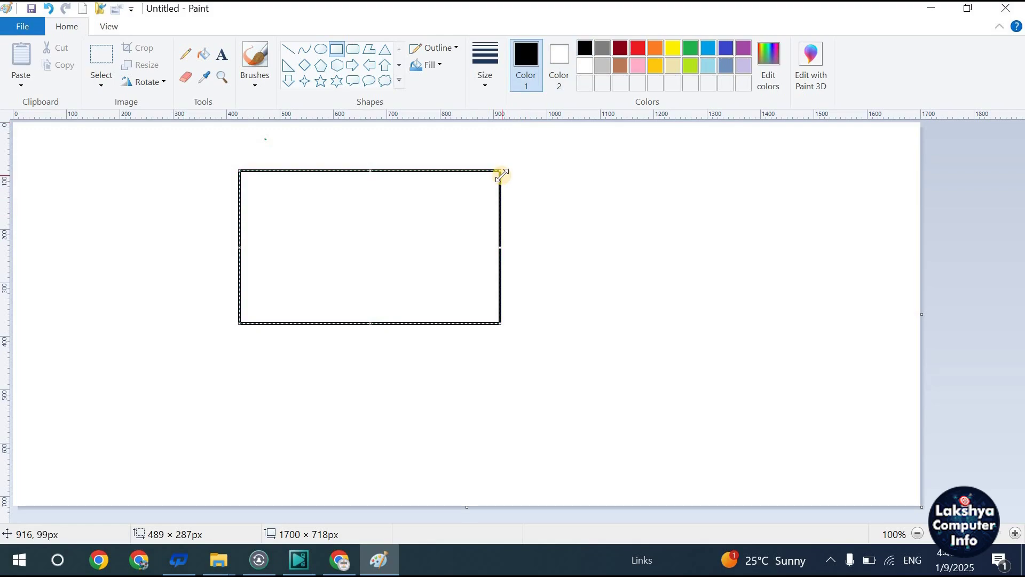
click(582, 195)
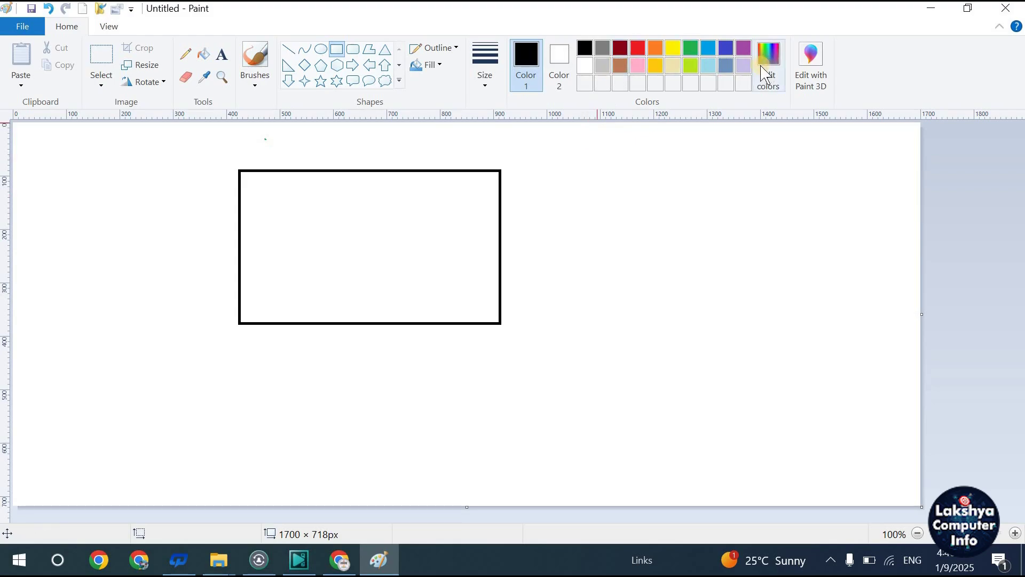
- Fill the rectangle's interior with black
click(204, 54)
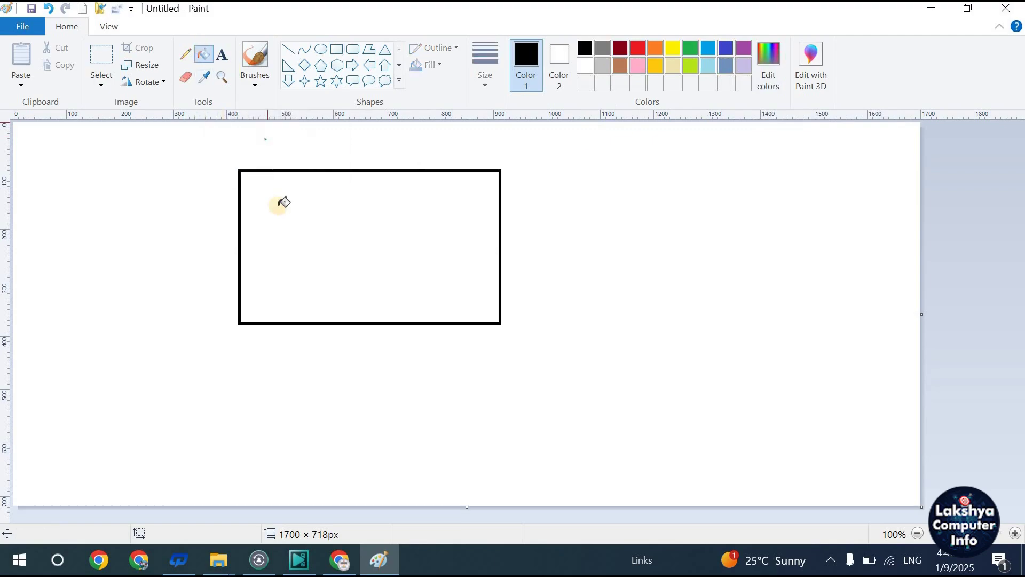
click(371, 224)
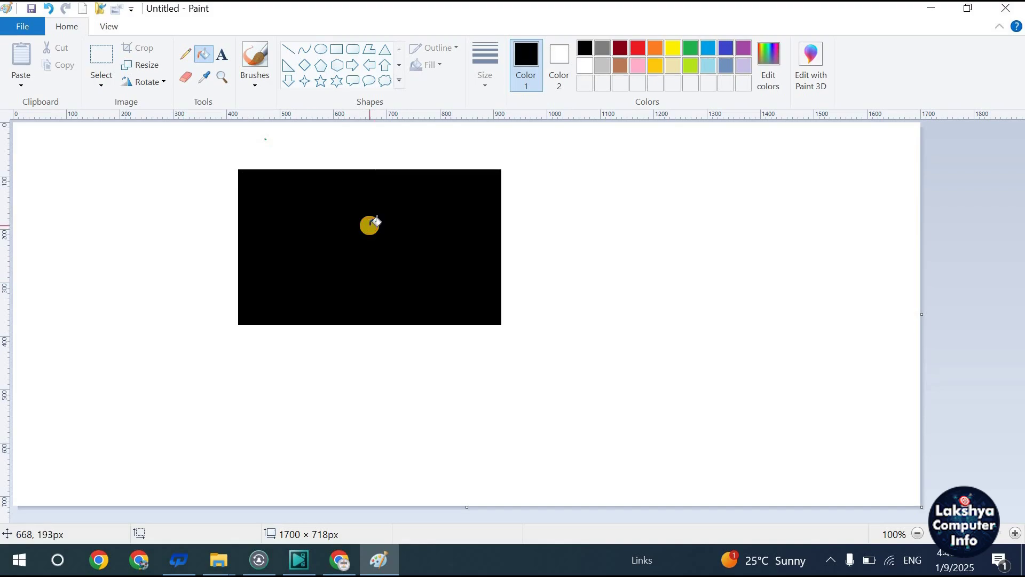
- Refill the black rectangle's interior with green
click(638, 49)
click(662, 46)
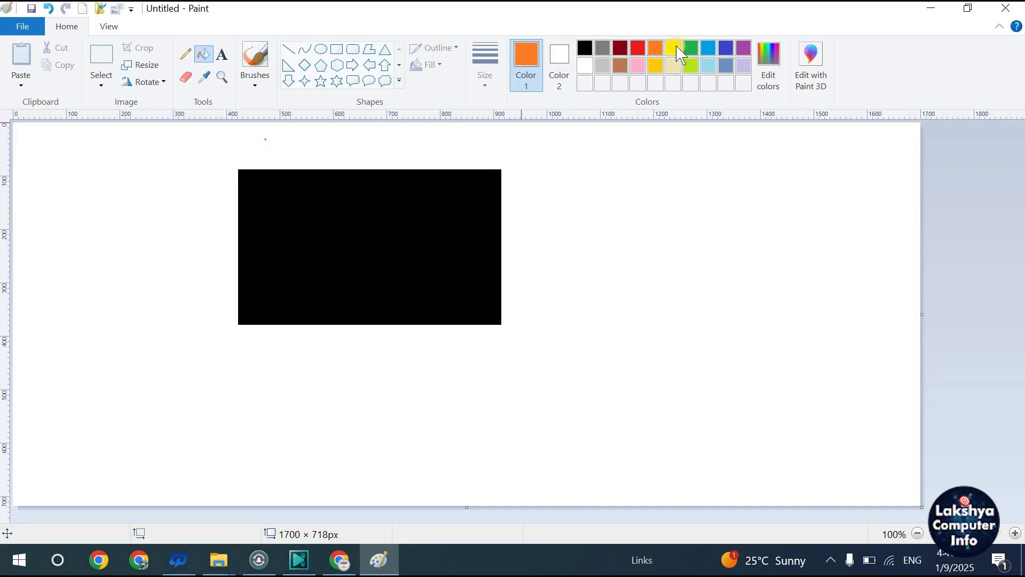
click(690, 48)
click(404, 210)
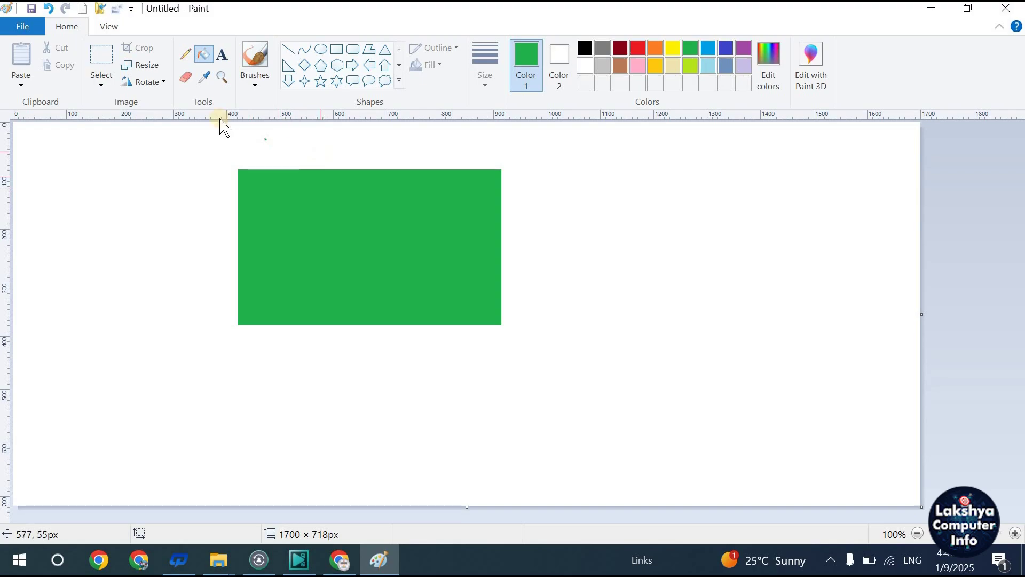
- Paste green.jpg from the Desktop onto the canvas and delete the pasted picture
click(22, 87)
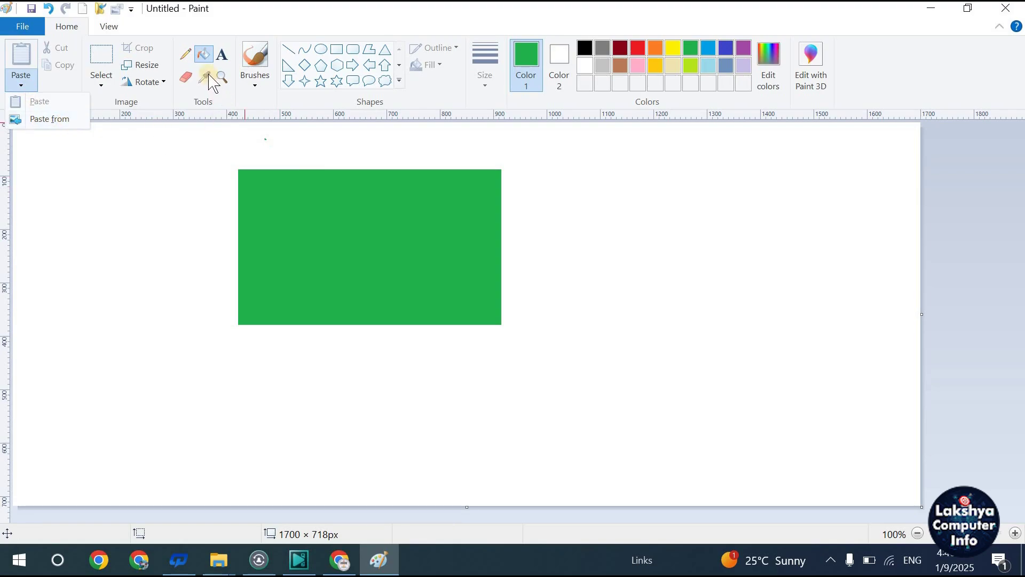
click(63, 122)
click(596, 293)
scroll(597, 292, down, 5)
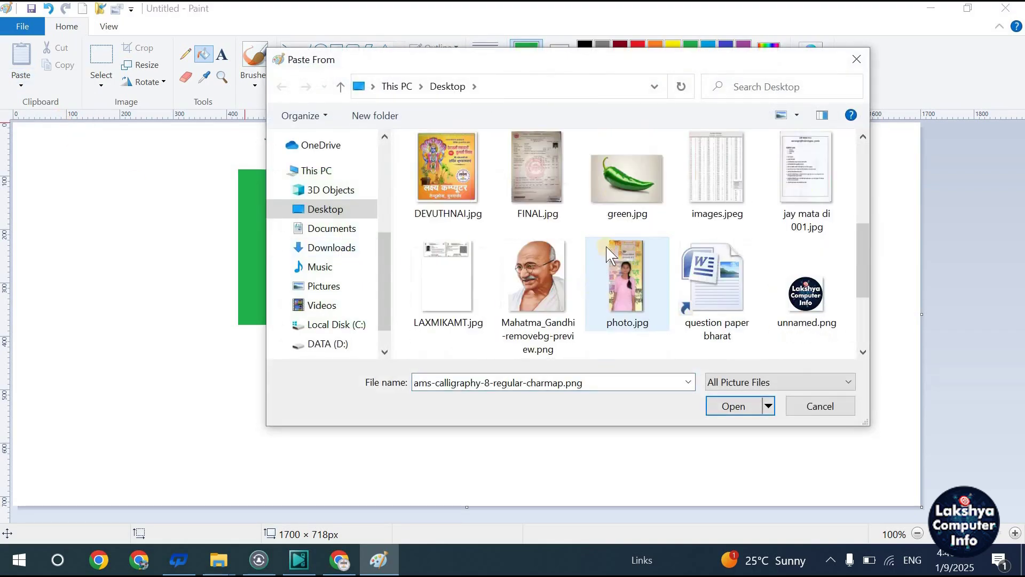
click(627, 176)
click(731, 407)
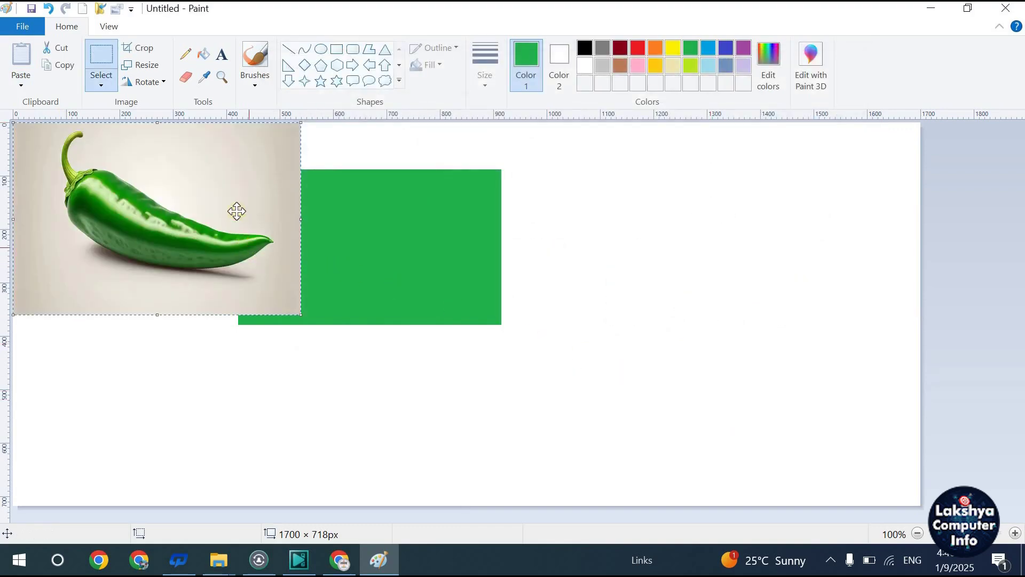
key(Delete)
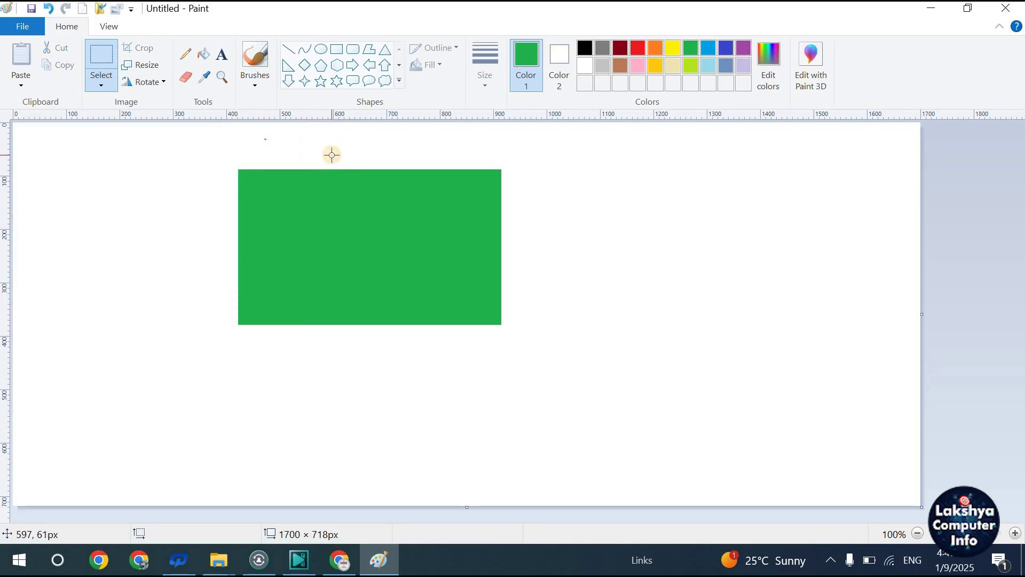
- Insert the picture green.jpg from the Desktop onto the canvas
click(21, 84)
click(49, 120)
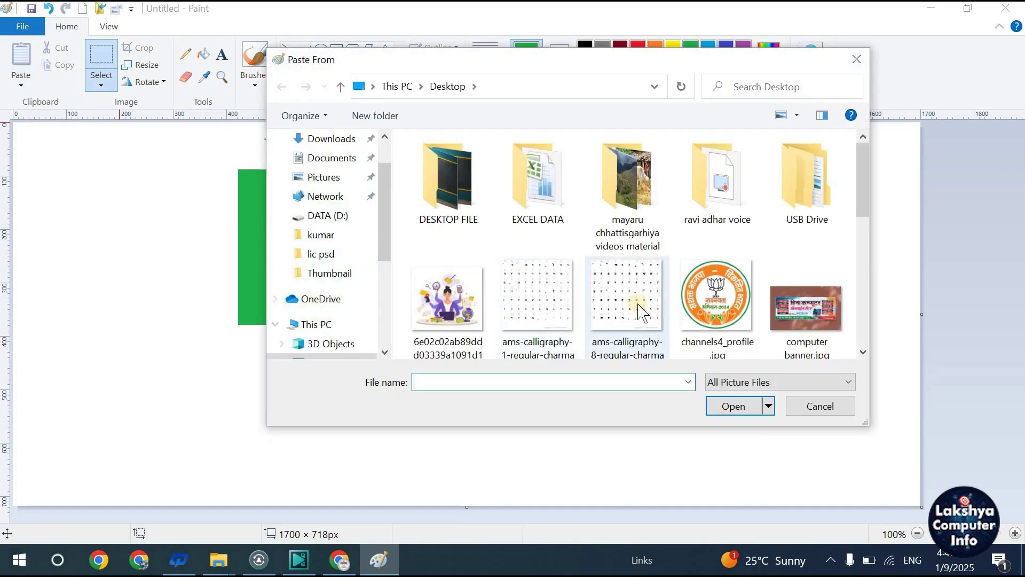
click(629, 299)
scroll(629, 213, down, 5)
scroll(628, 181, up, 3)
click(625, 170)
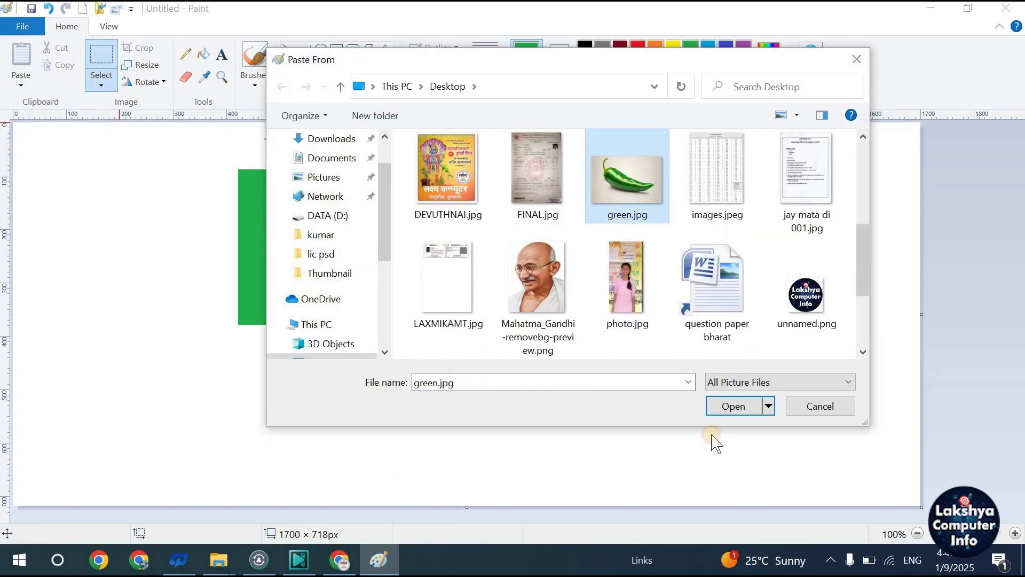
click(733, 405)
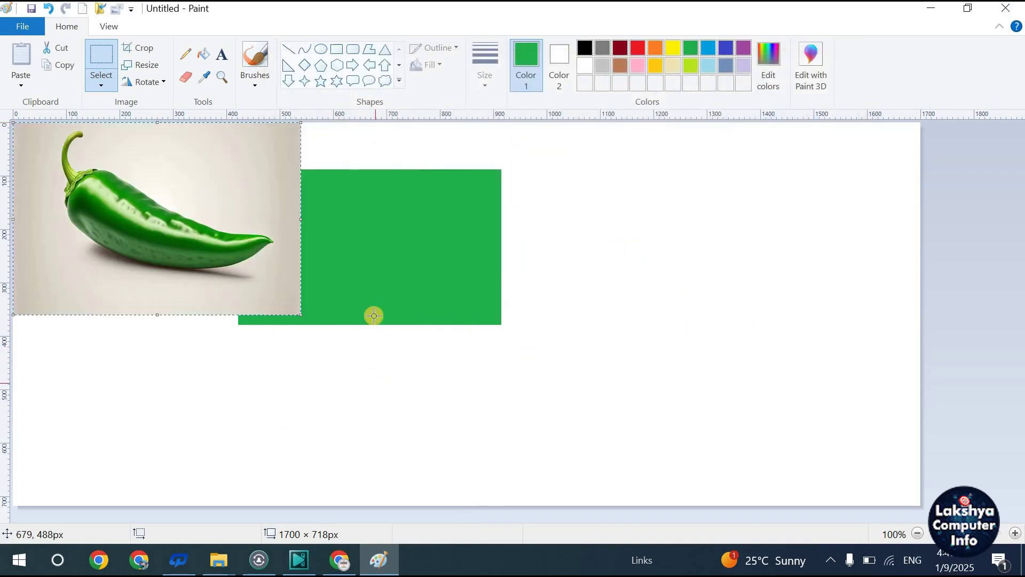
click(184, 56)
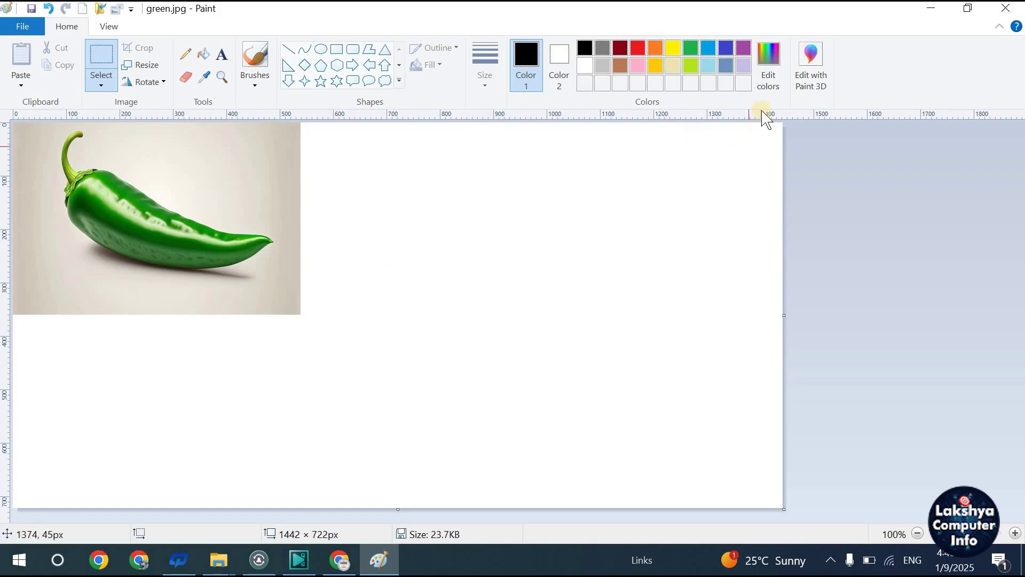
- Define a custom green for Color 1 with hue 93, saturation 200 and luminance 109
click(774, 90)
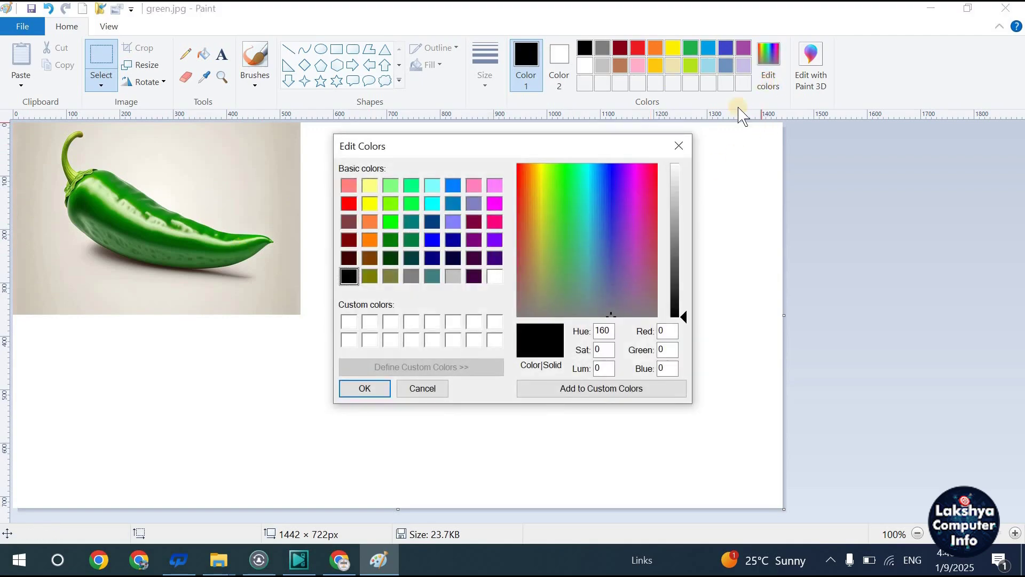
click(572, 189)
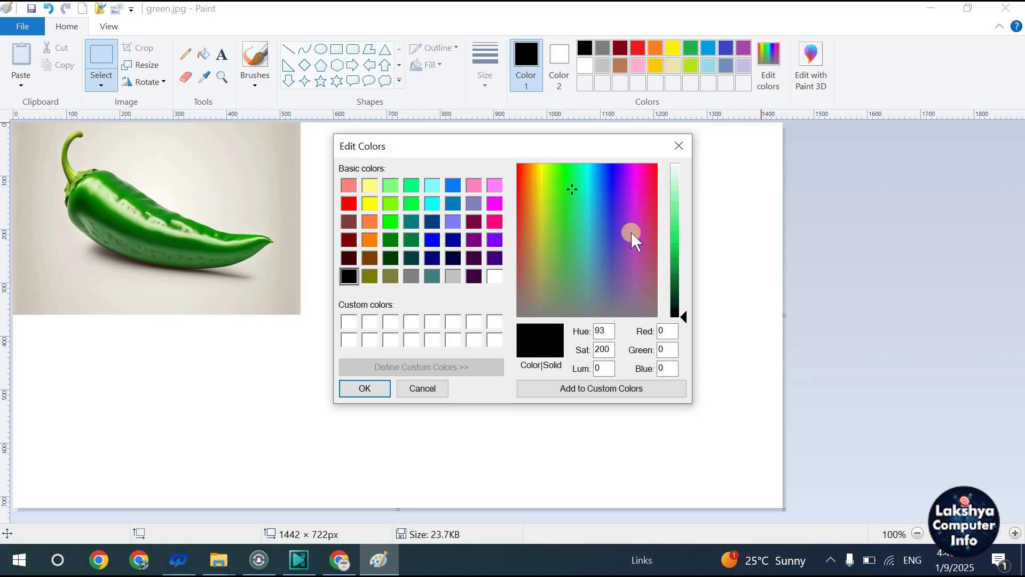
drag(680, 217, 682, 247)
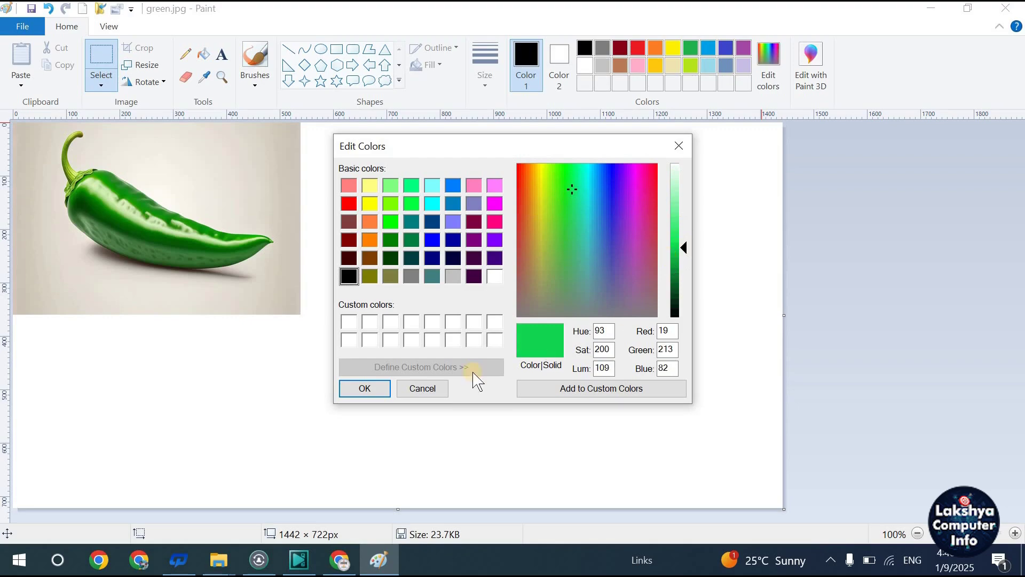
click(365, 388)
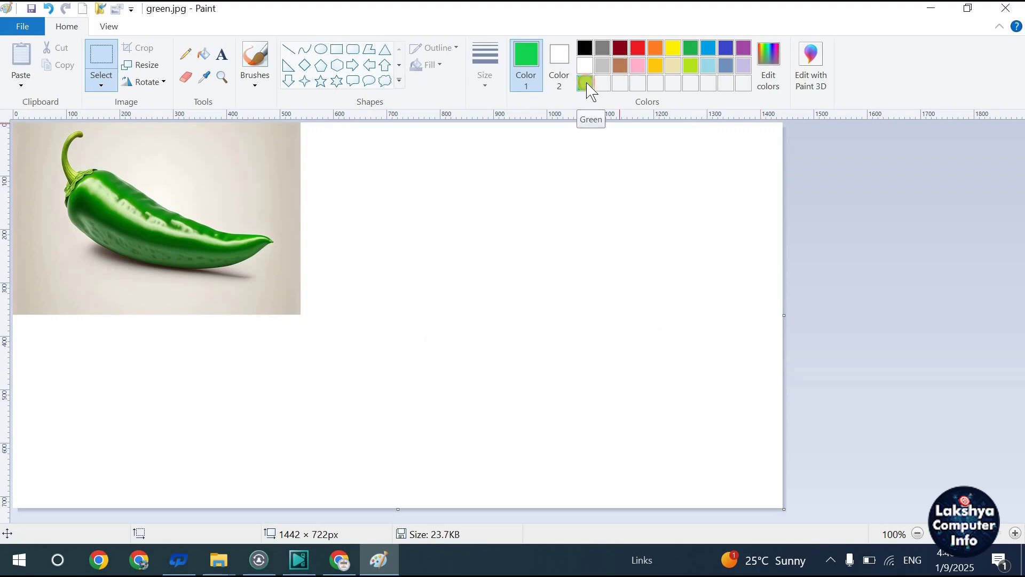
- Draw a diamond outlined in the custom green on the blank area beside the chili picture
drag(398, 208, 481, 351)
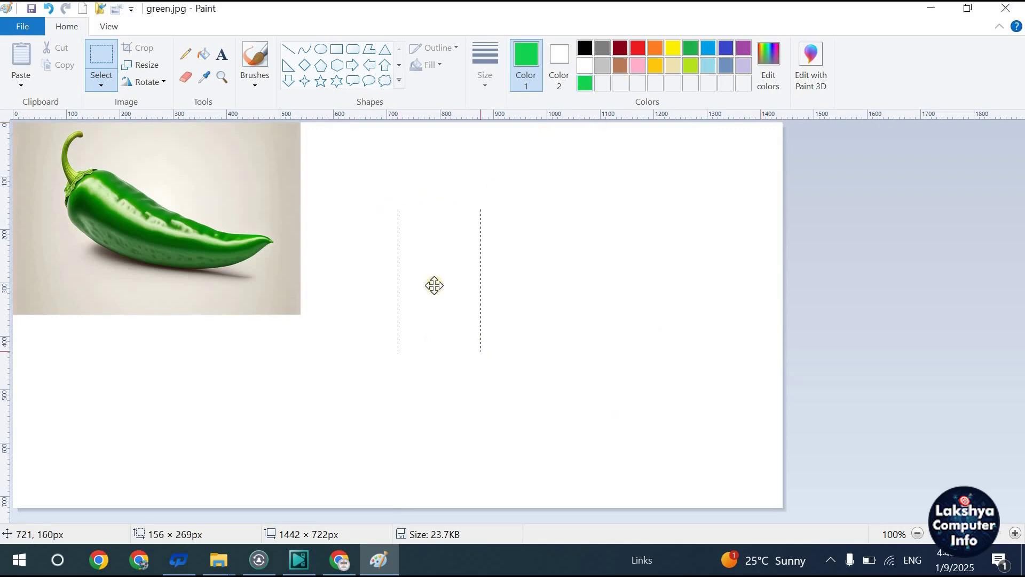
click(305, 65)
drag(339, 177, 507, 336)
click(540, 283)
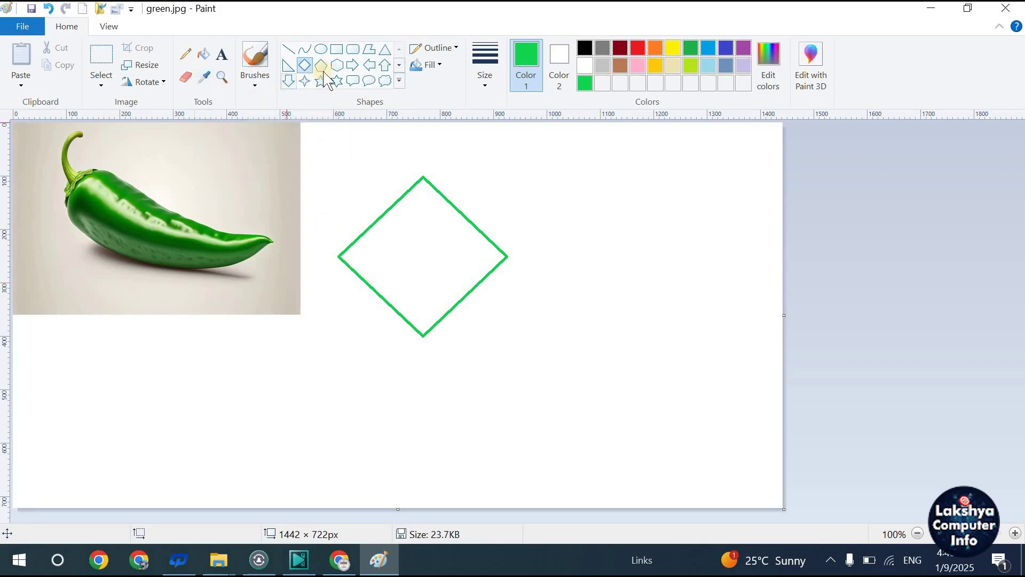
- Draw a rectangle of about 323 × 239 px beside the diamond and set its outline color to black
click(337, 49)
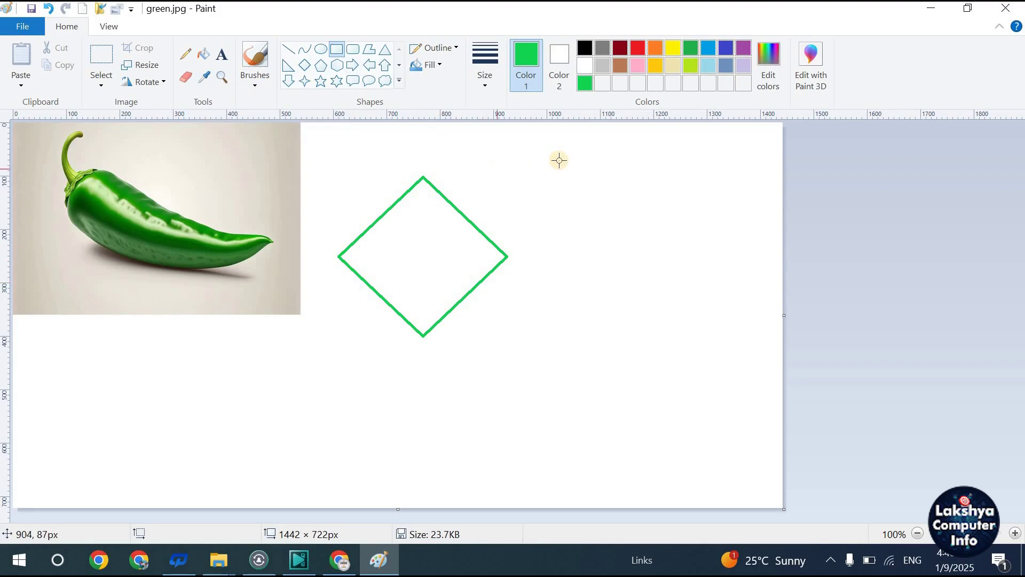
drag(546, 161, 718, 288)
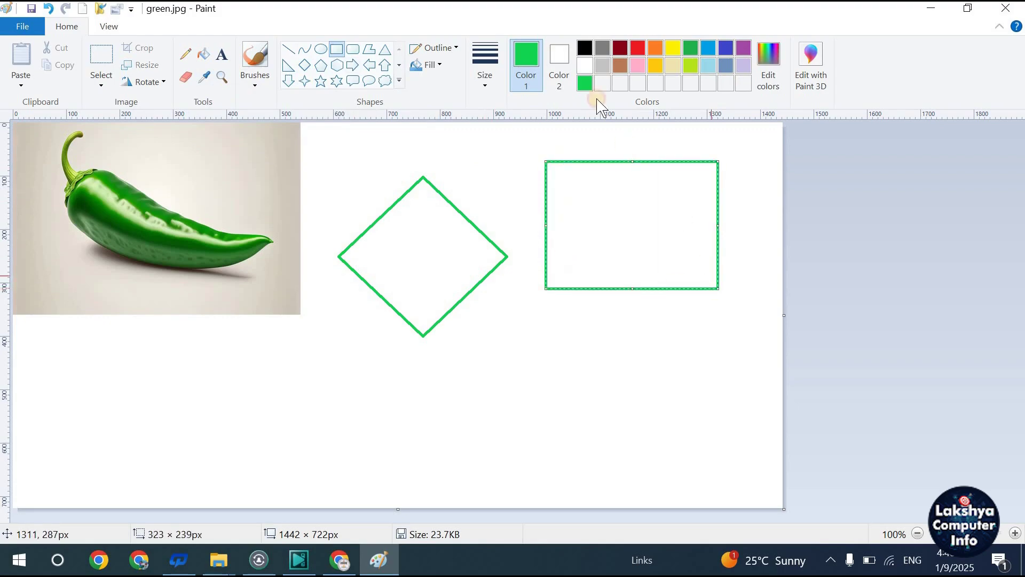
click(585, 47)
click(541, 394)
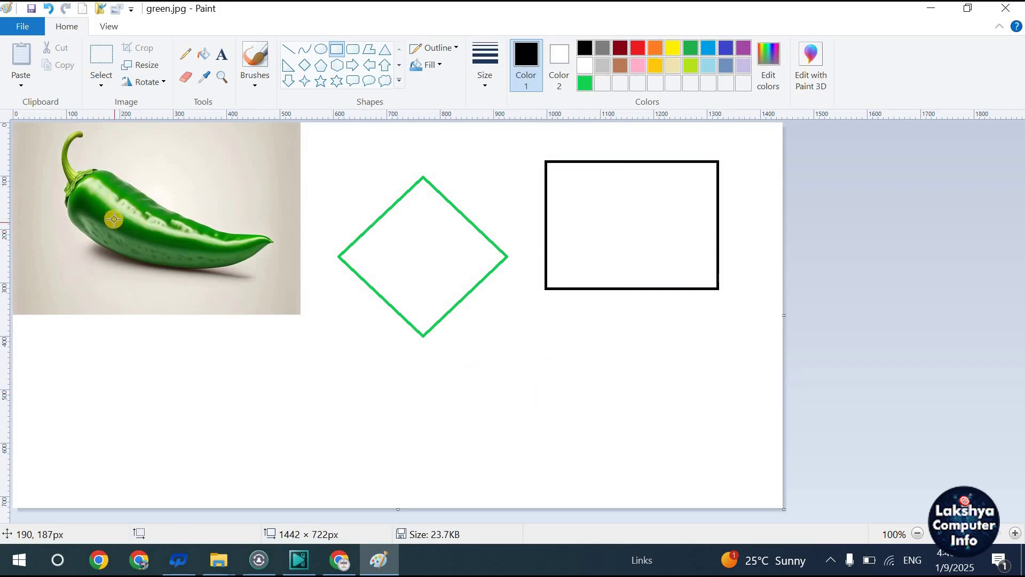
- Sample a dark green from the chili with the Color picker and fill the black-outlined rectangle with it
click(207, 78)
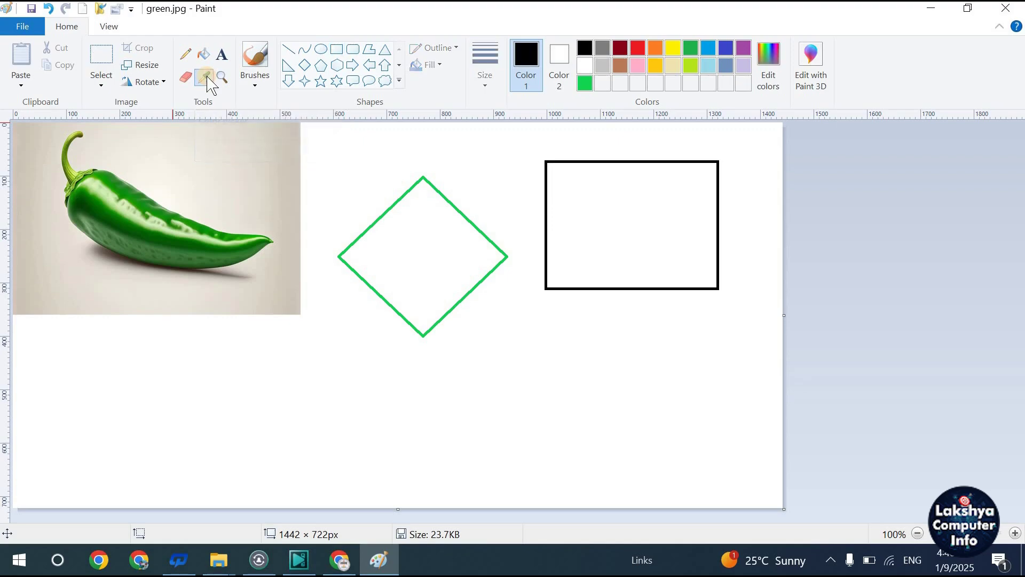
click(116, 186)
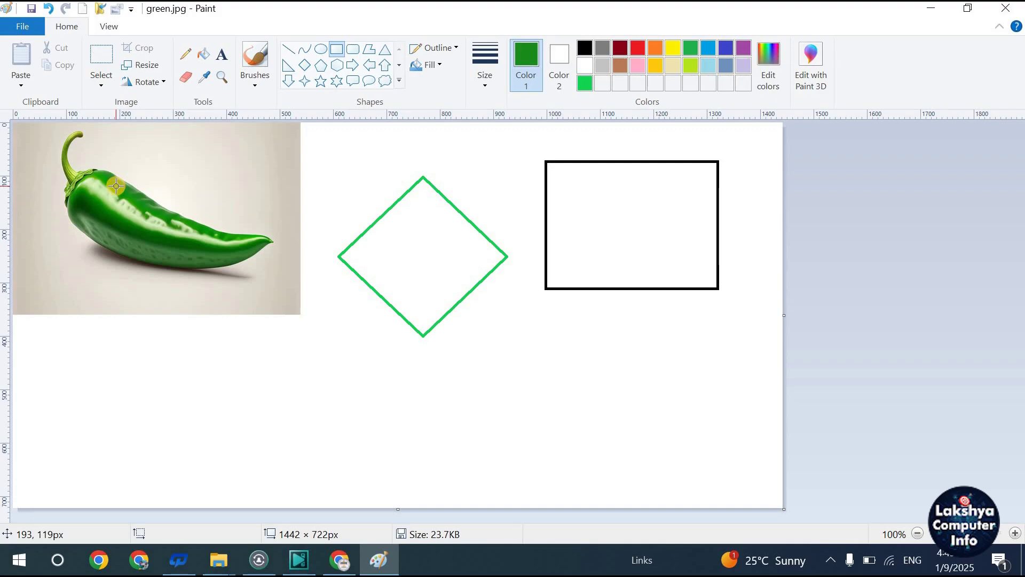
click(525, 59)
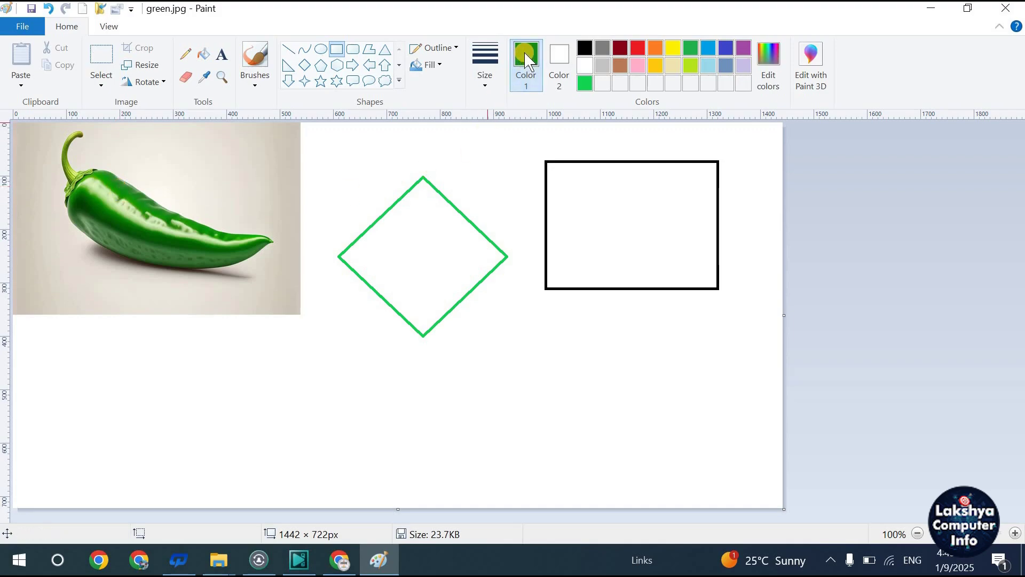
click(202, 55)
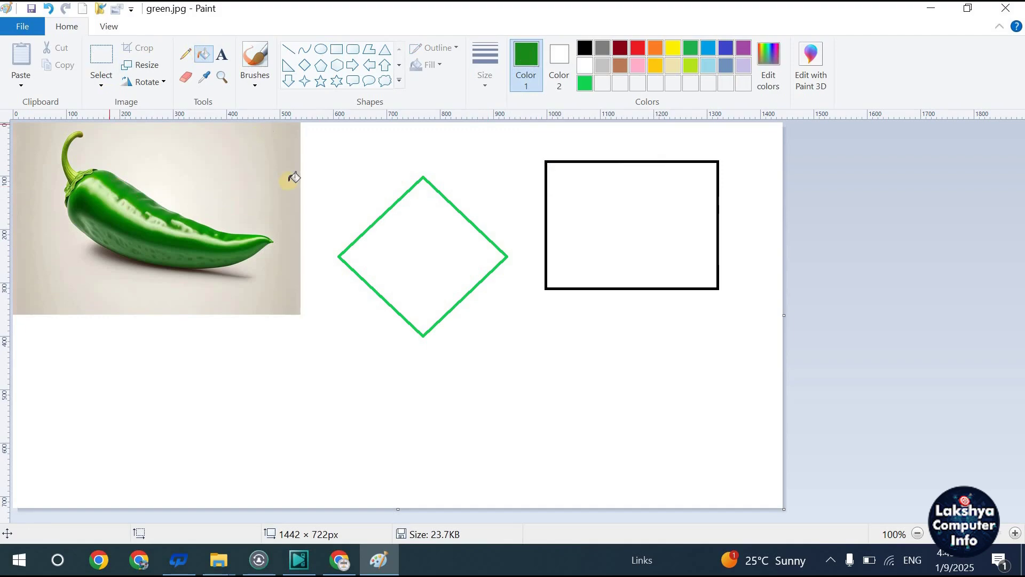
click(607, 203)
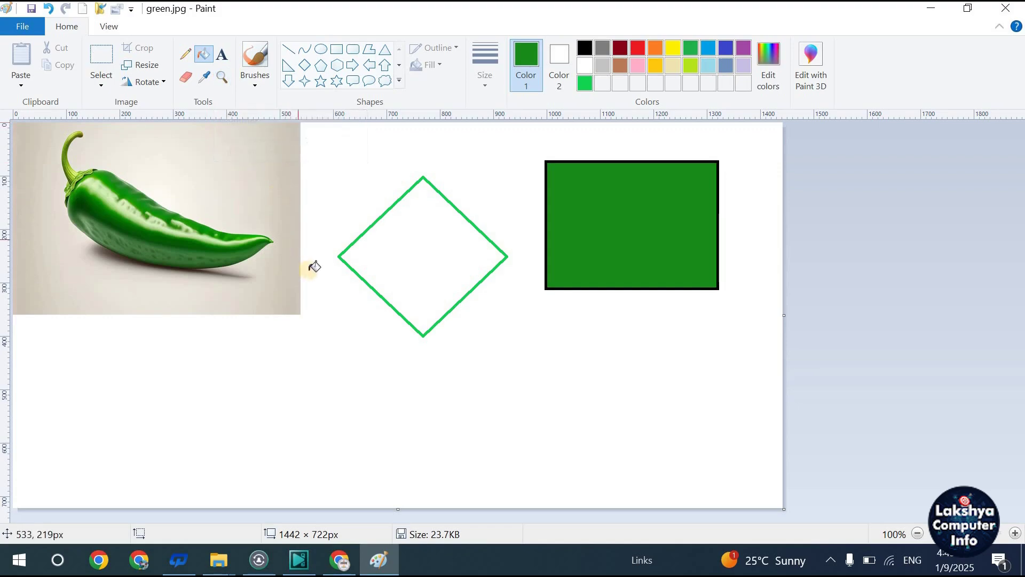
- Magnify the canvas to 800% around the diamond's lower corner with the Magnifier
click(223, 81)
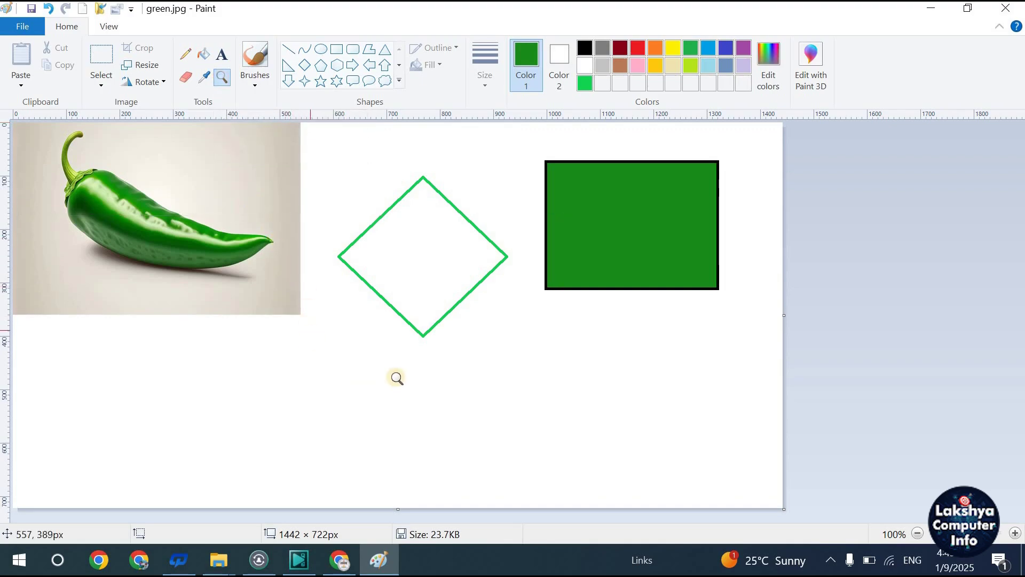
click(370, 272)
click(316, 270)
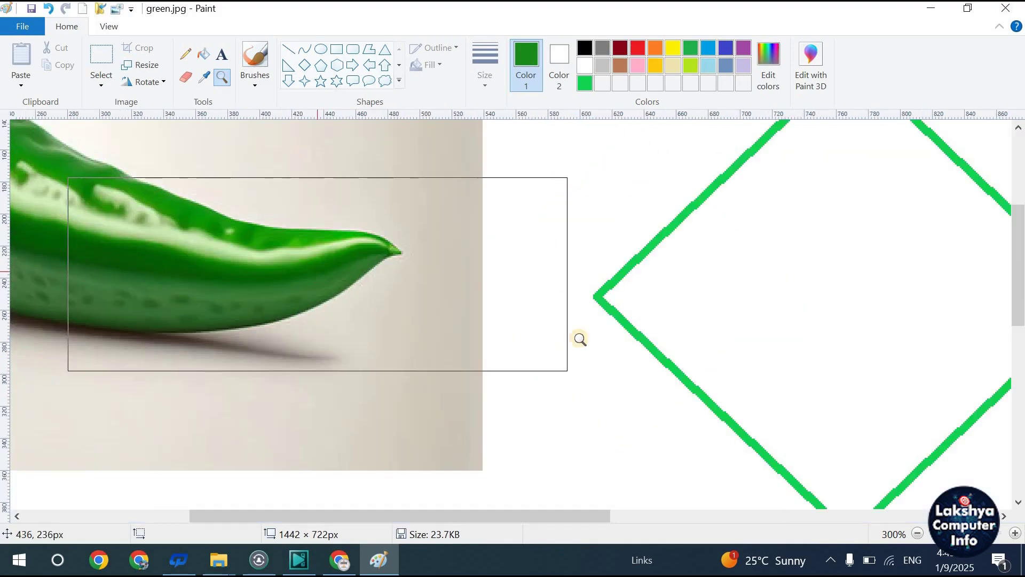
click(587, 331)
click(364, 336)
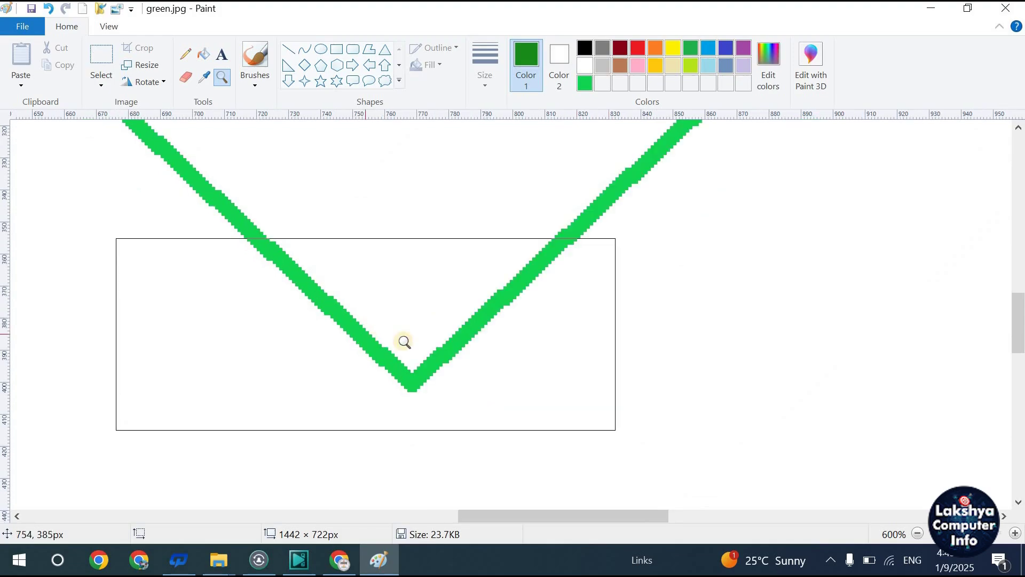
click(427, 340)
click(443, 287)
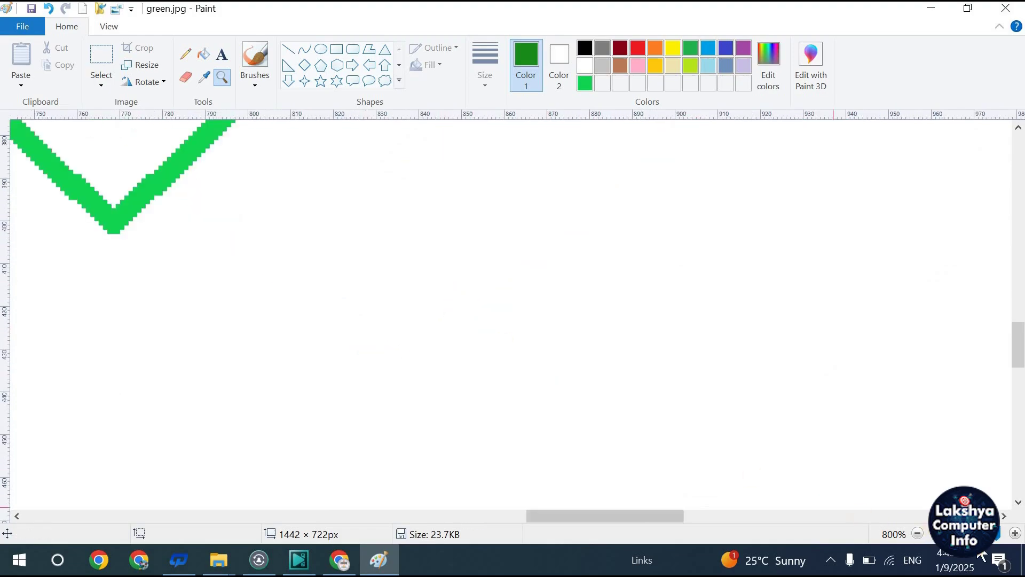
- Zoom the canvas out to 50% and back in to 200%
click(919, 533)
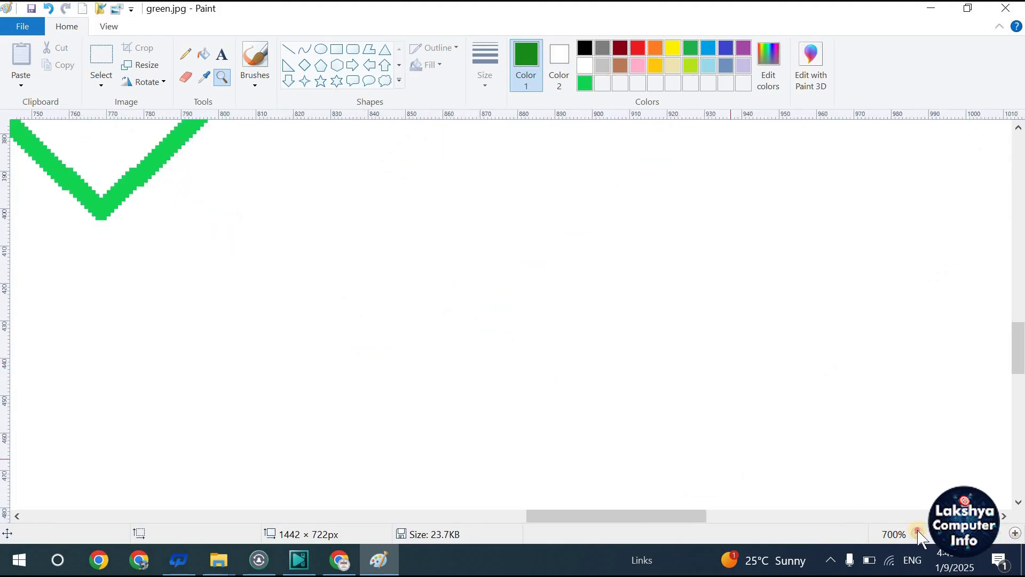
click(919, 533)
click(919, 533)
click(919, 534)
click(919, 533)
click(919, 534)
click(919, 534)
click(919, 534)
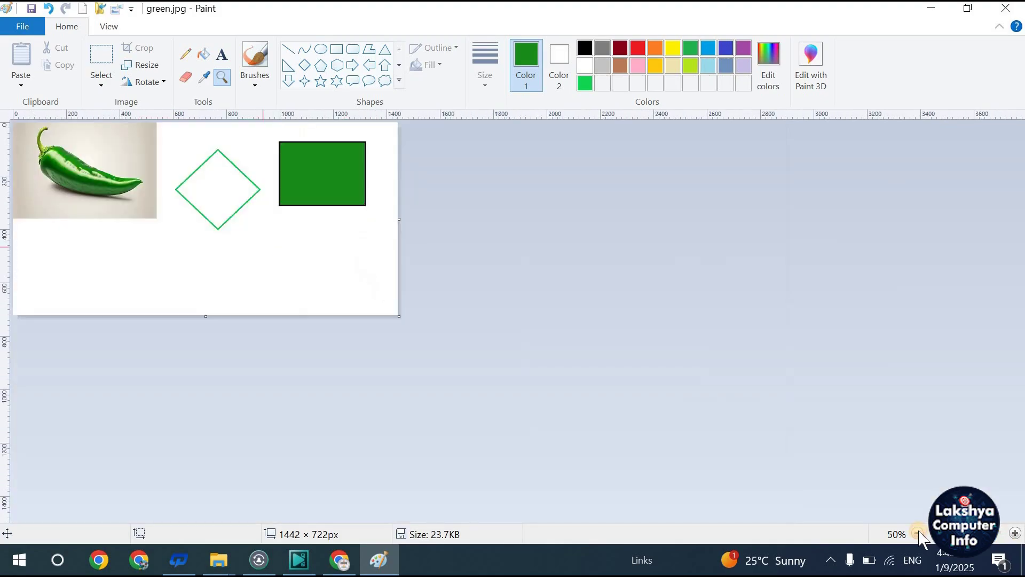
click(1014, 533)
click(1014, 533)
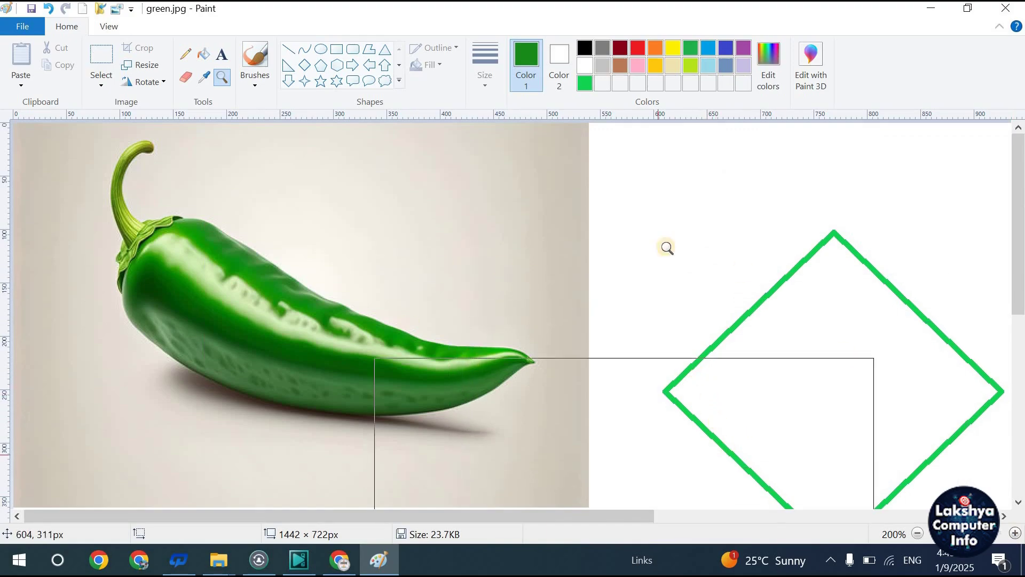
- Start a new blank picture without saving the changes to green.jpg
click(20, 26)
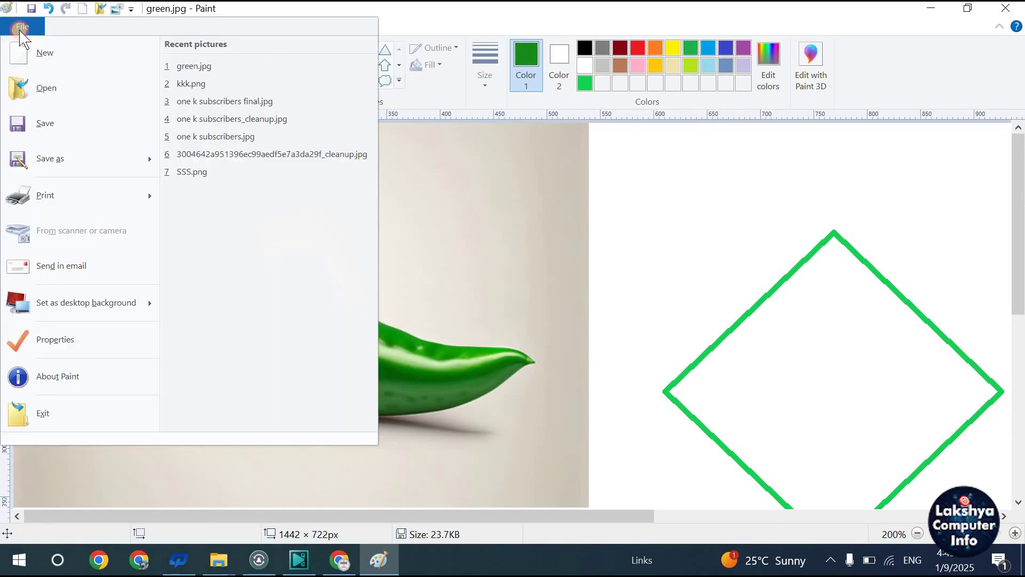
click(45, 60)
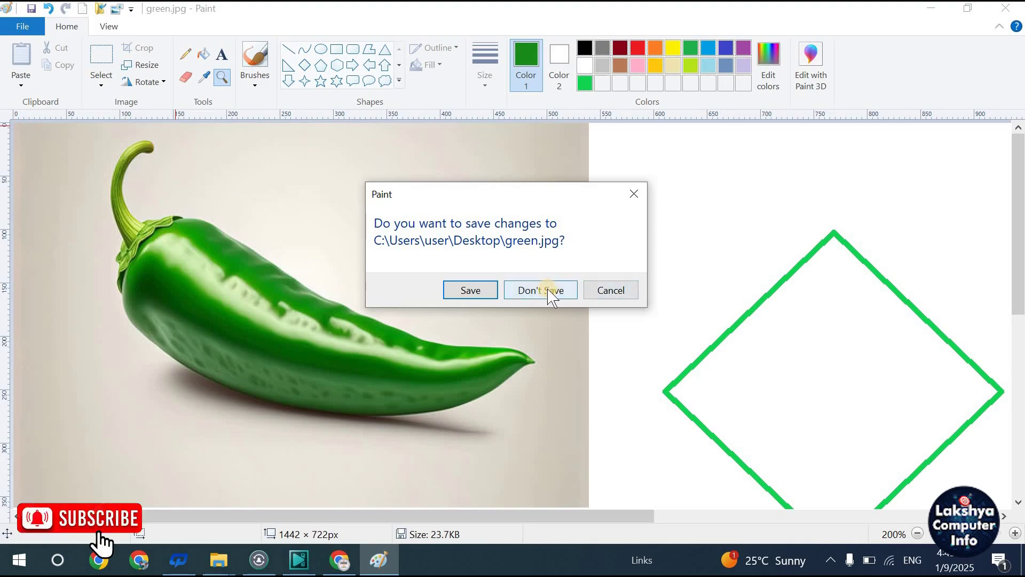
click(550, 291)
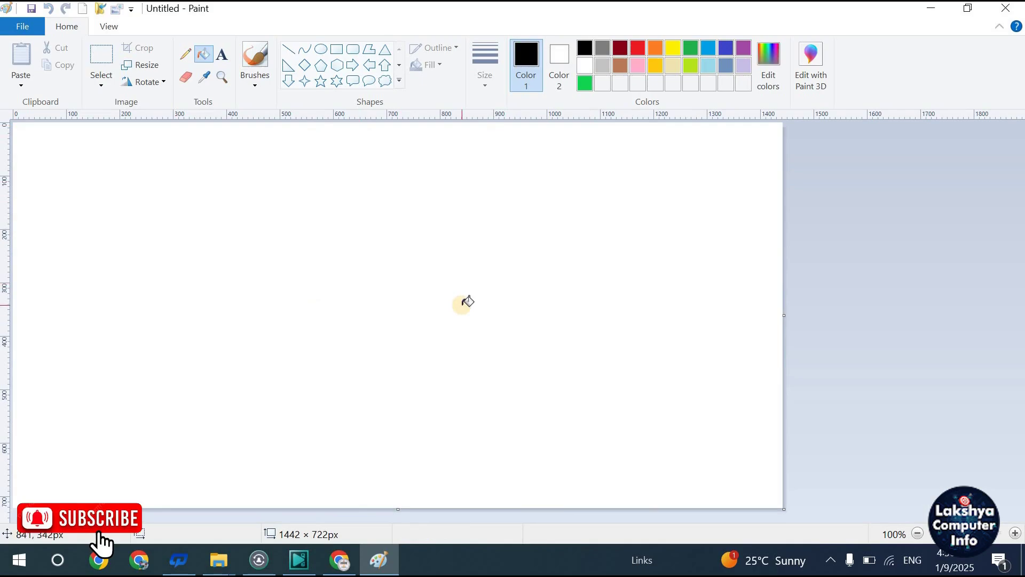
- Draw a text box about 949 × 333 px on the blank canvas with the Text tool and enter "ram"
click(225, 58)
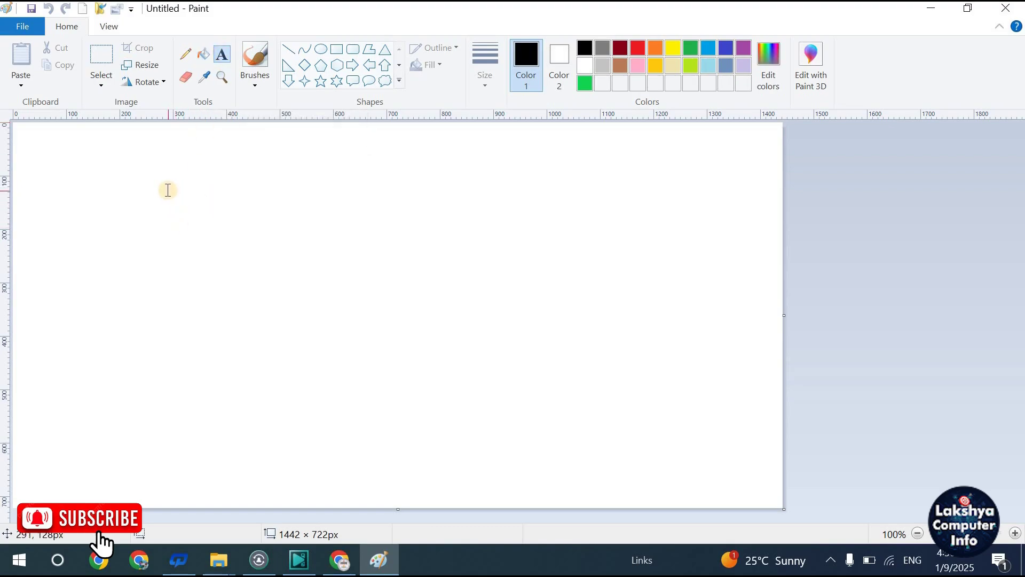
drag(103, 183, 161, 278)
drag(216, 301, 610, 361)
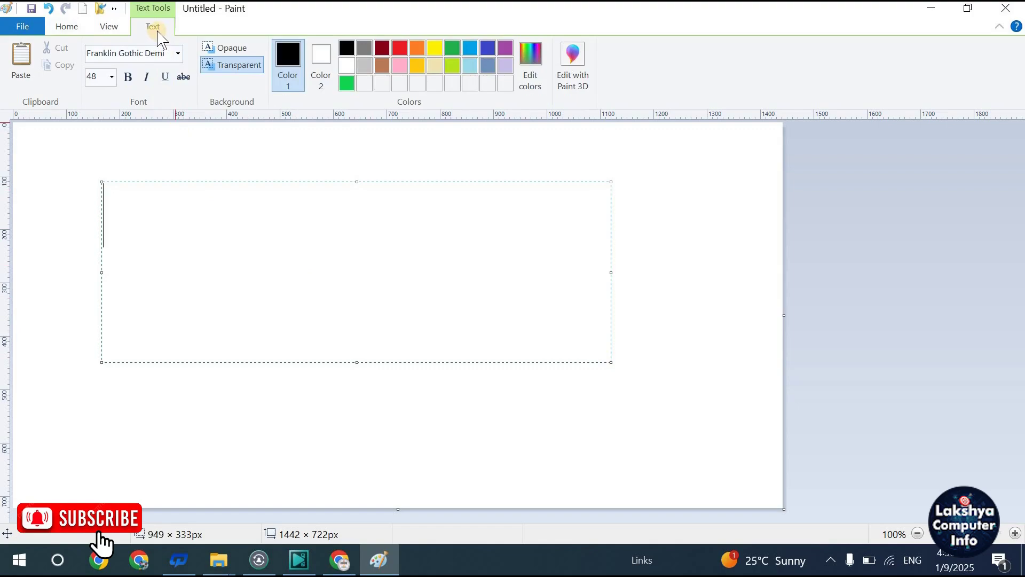
click(68, 26)
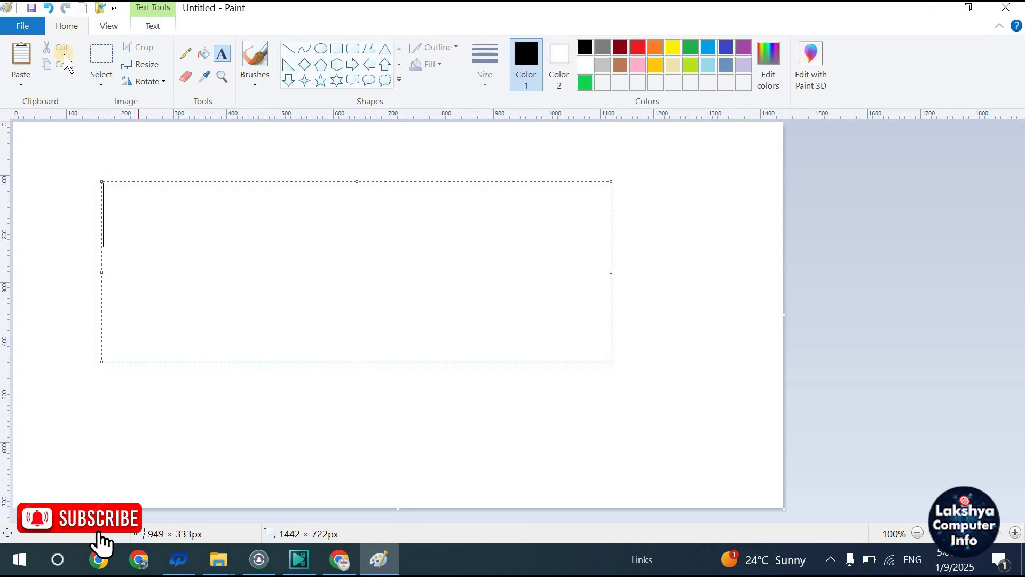
click(154, 26)
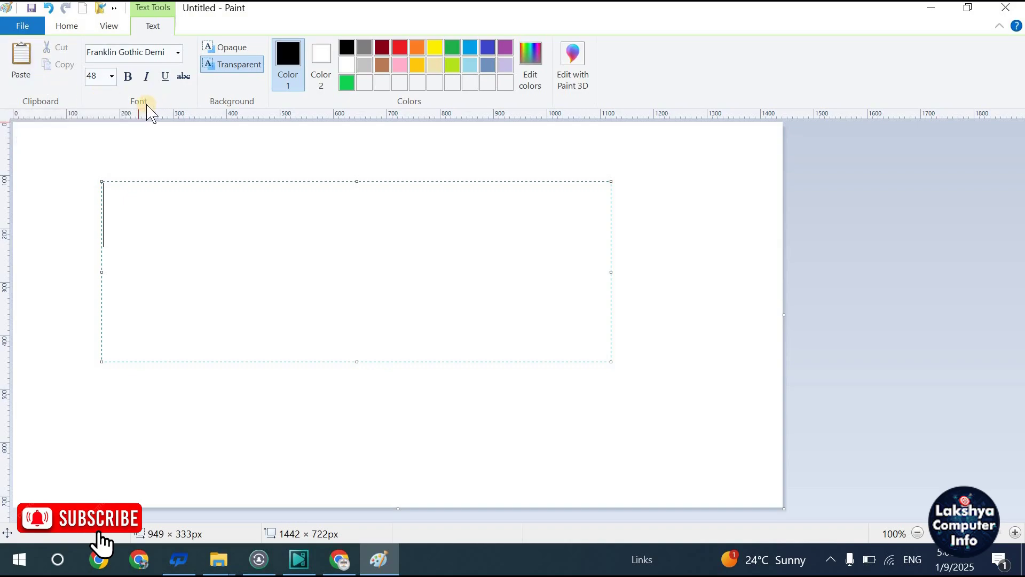
text(ram)
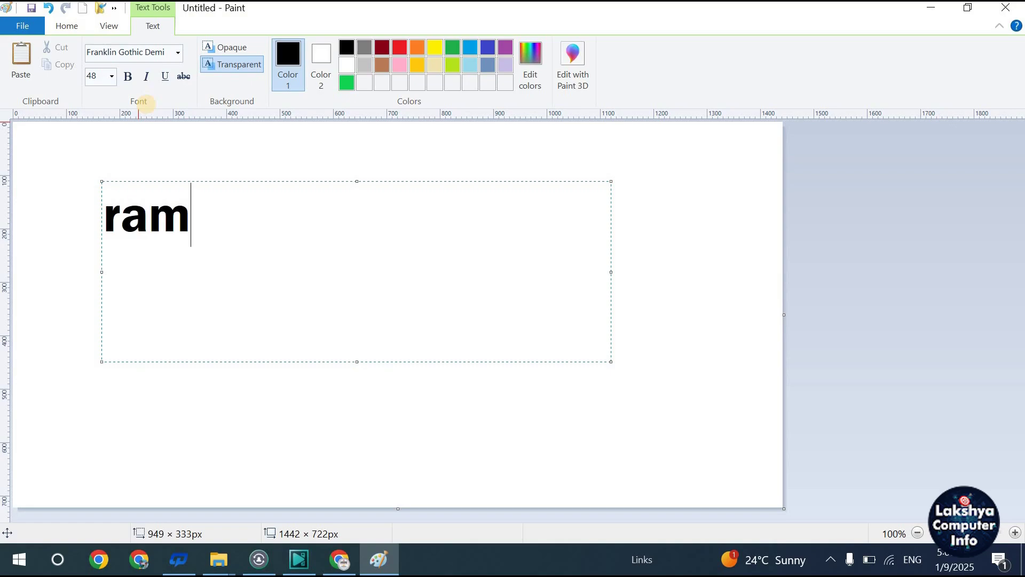
drag(192, 217, 100, 213)
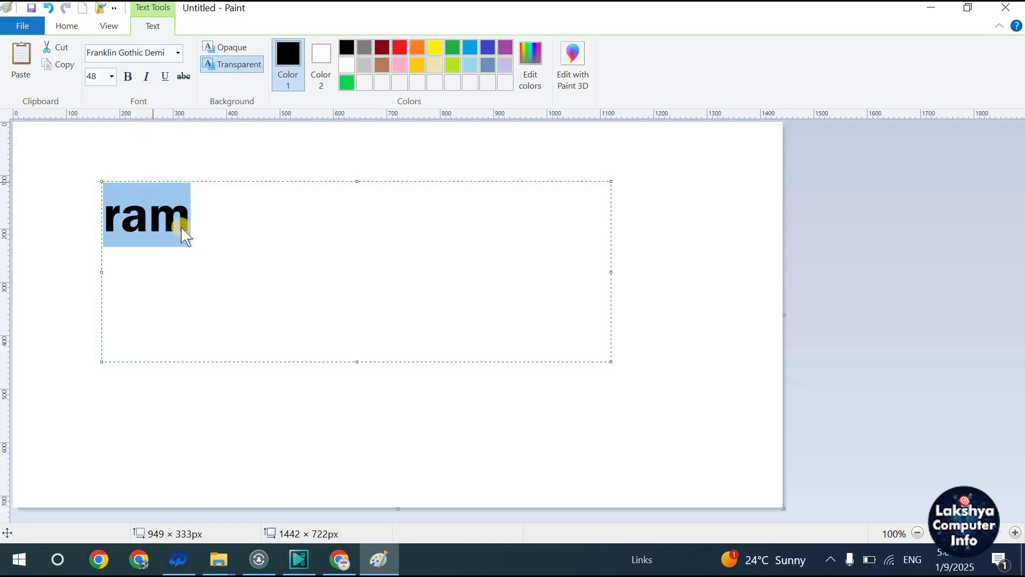
drag(201, 222, 181, 230)
click(200, 218)
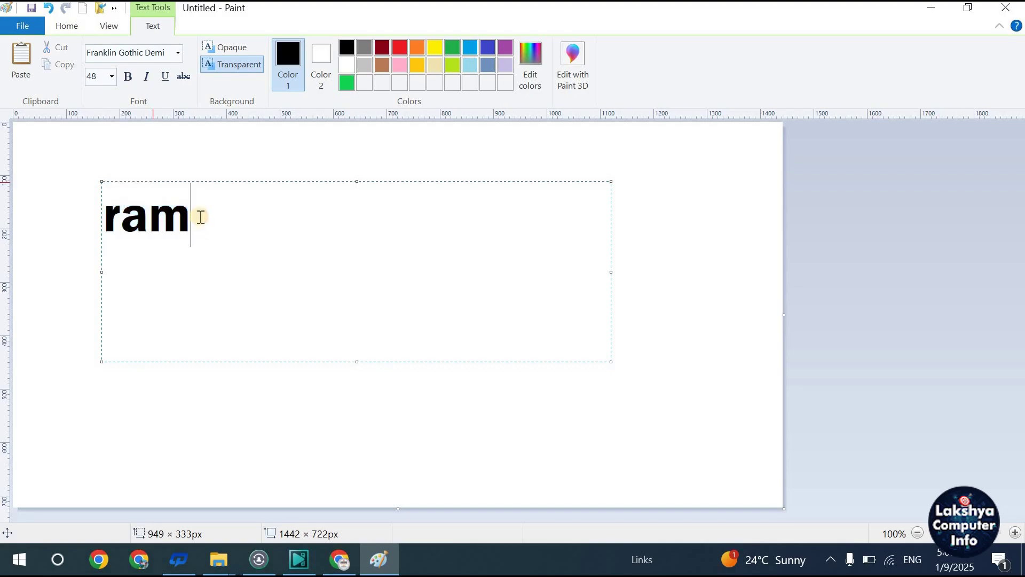
drag(190, 216, 96, 213)
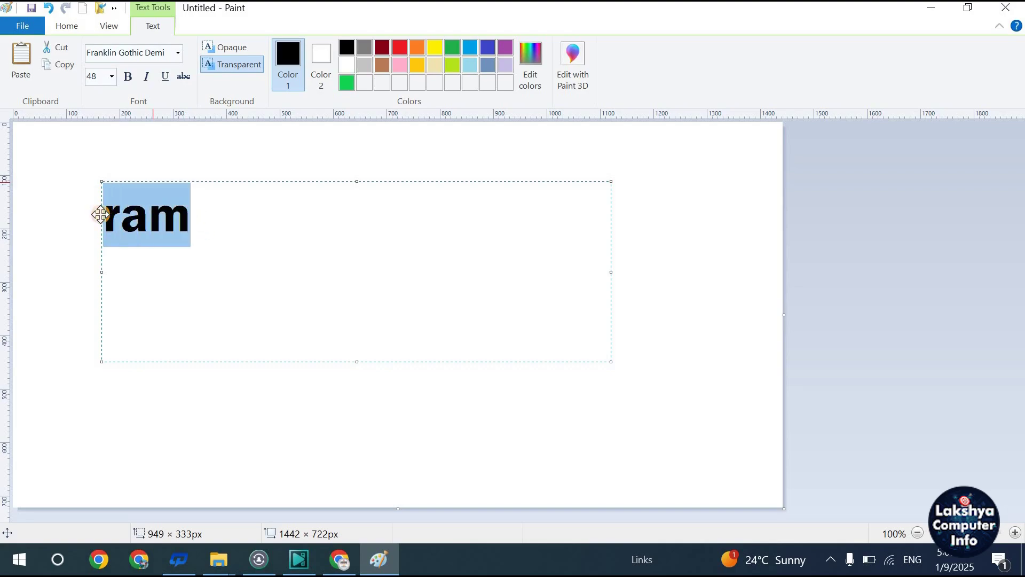
click(178, 54)
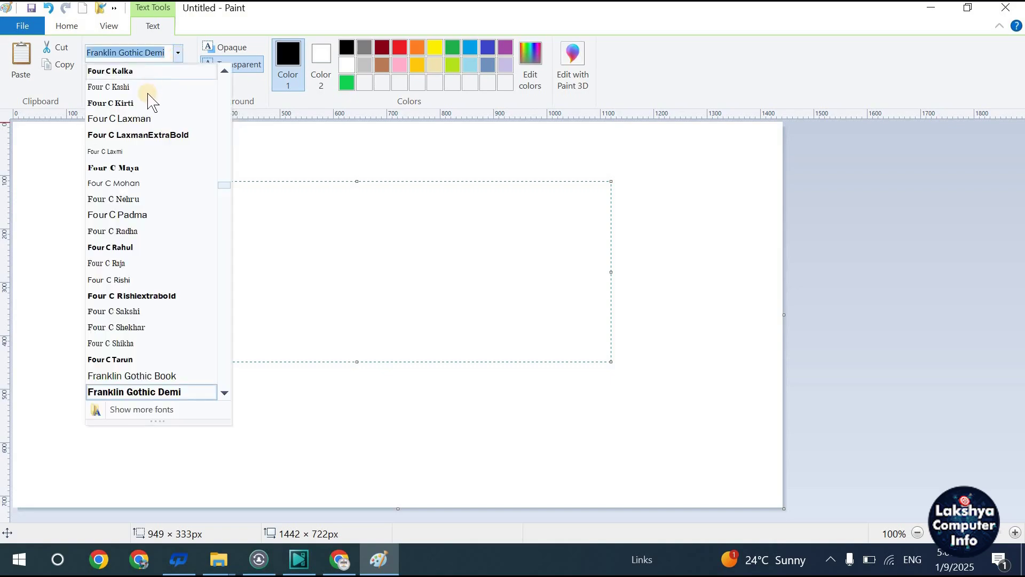
click(271, 255)
- Insert leading spaces before "ram" to shift the word toward the right side of the text box
click(205, 215)
click(109, 212)
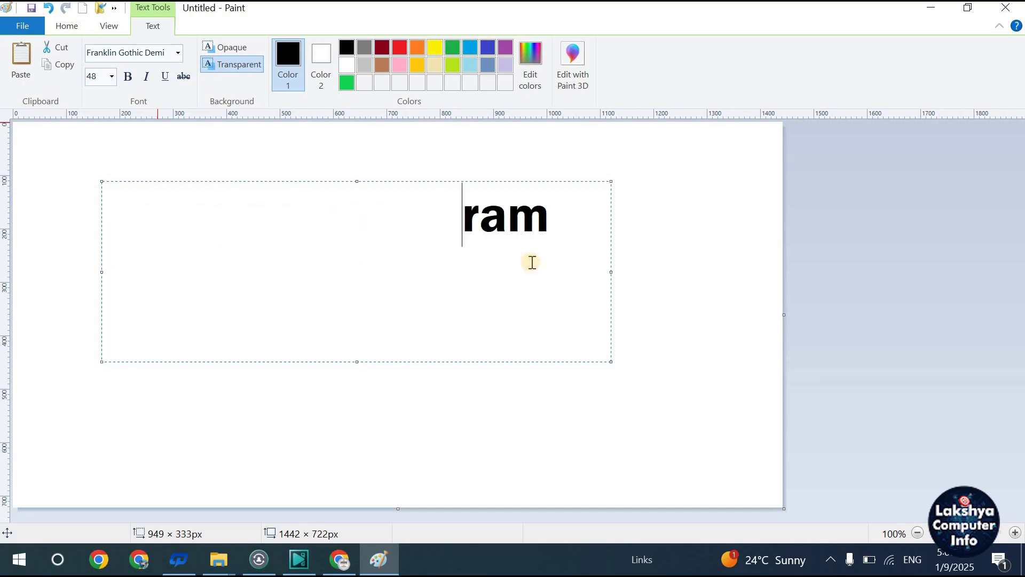
- Select the word "ram" and change its font to Four C LaxmanExtraBold, then to Four C Heeranew
drag(555, 227, 449, 229)
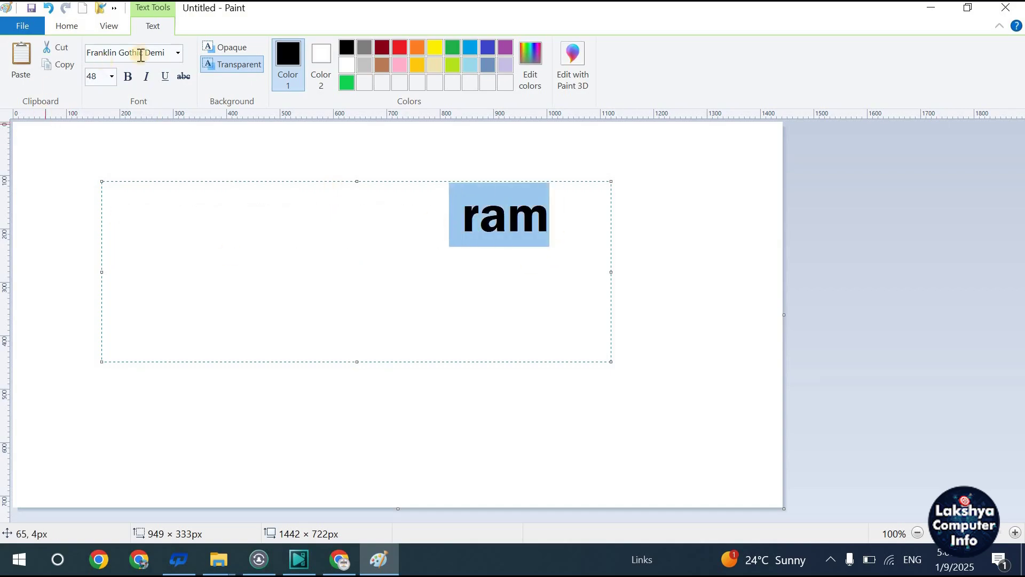
click(178, 54)
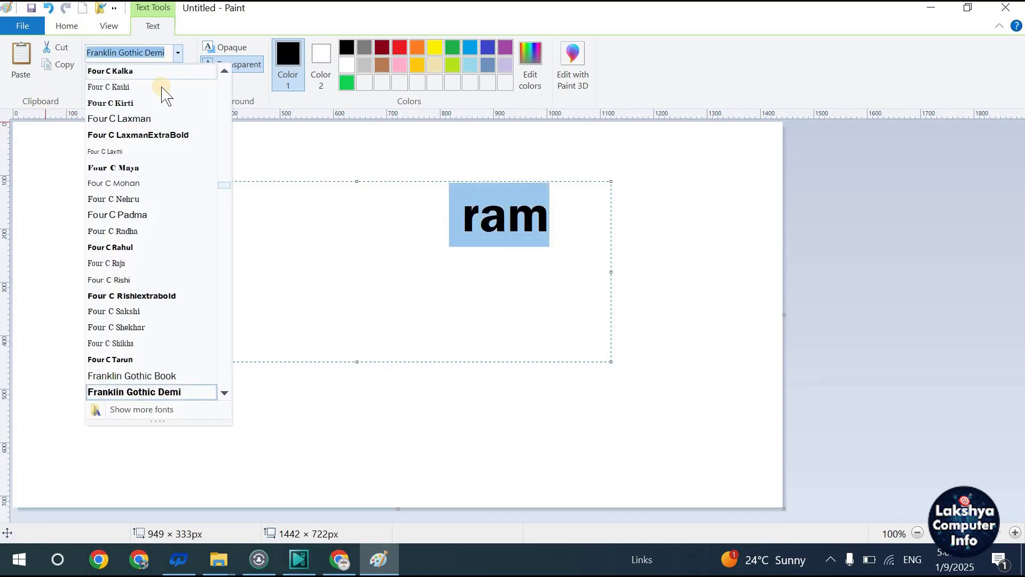
click(142, 135)
click(177, 52)
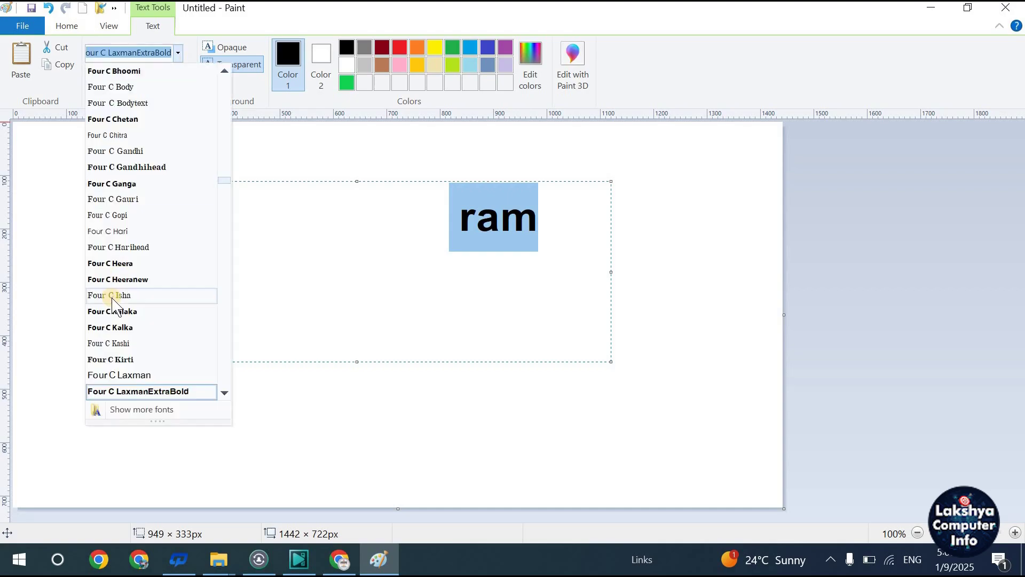
click(128, 279)
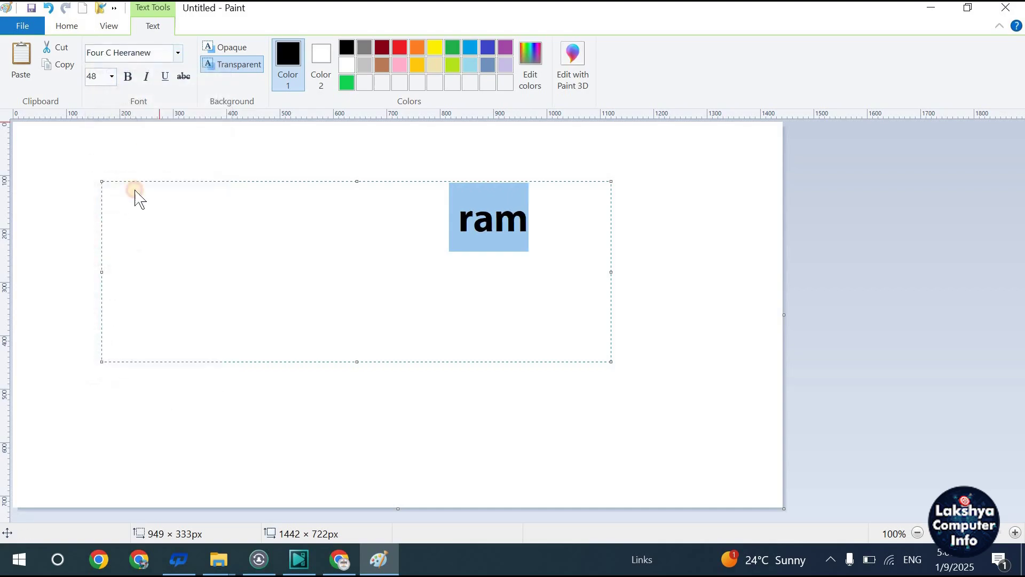
- Change the selected word's font to Four C LaxmanExtraBold
click(178, 53)
scroll(126, 250, down, 4)
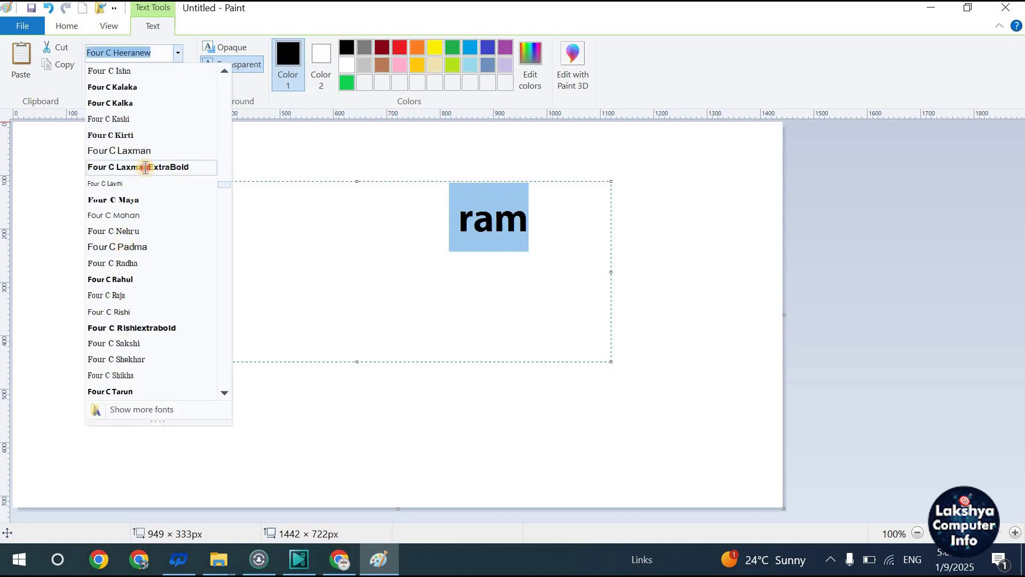
click(143, 166)
- Apply the Freestyle Script font to the selected word, then switch it to Franklin Gothic Medium Cond
click(178, 53)
scroll(142, 286, down, 8)
scroll(142, 279, down, 2)
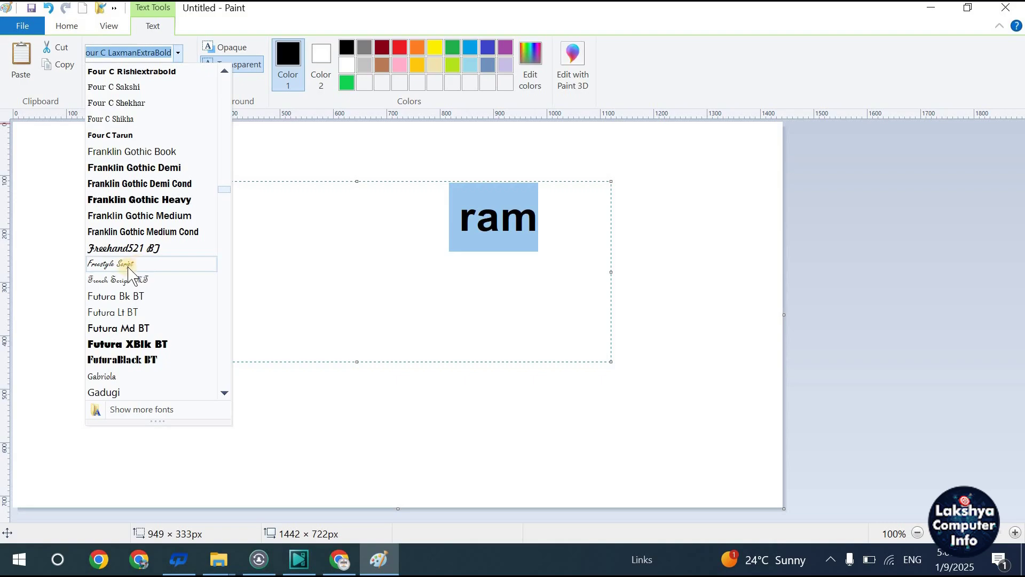
click(143, 266)
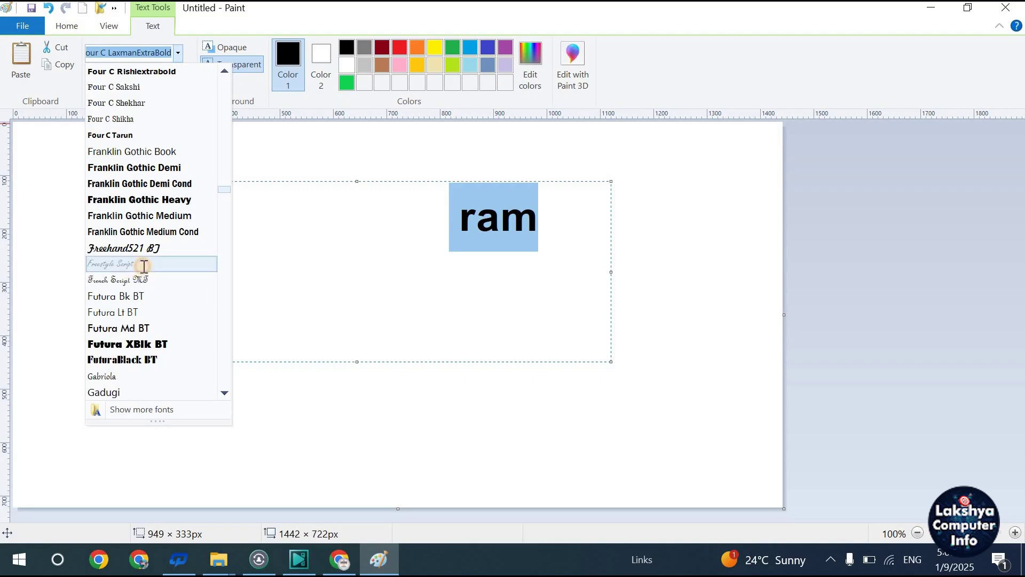
click(177, 53)
click(143, 359)
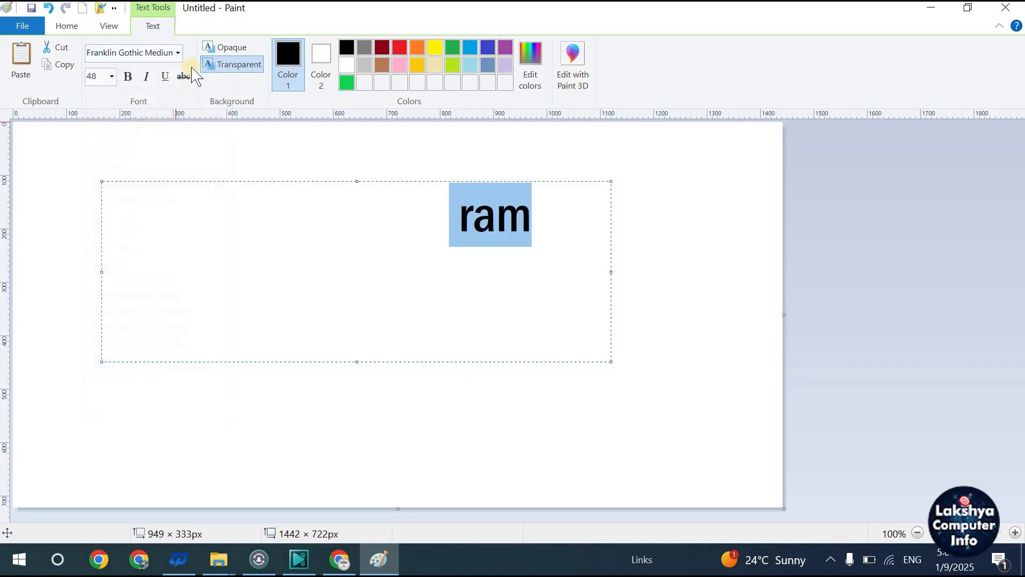
- Set the selected word's font to Calibri
click(179, 53)
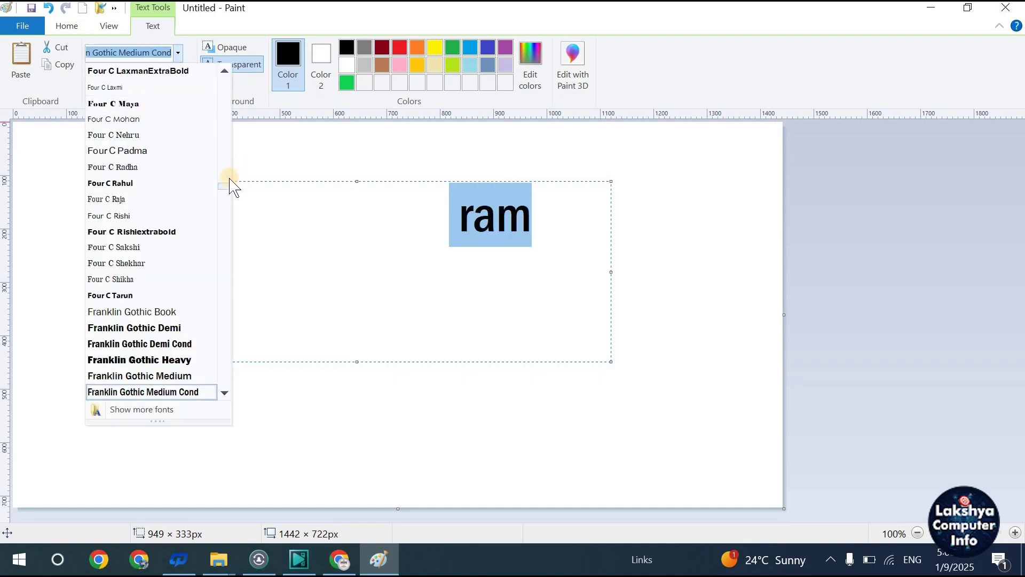
drag(225, 186, 227, 109)
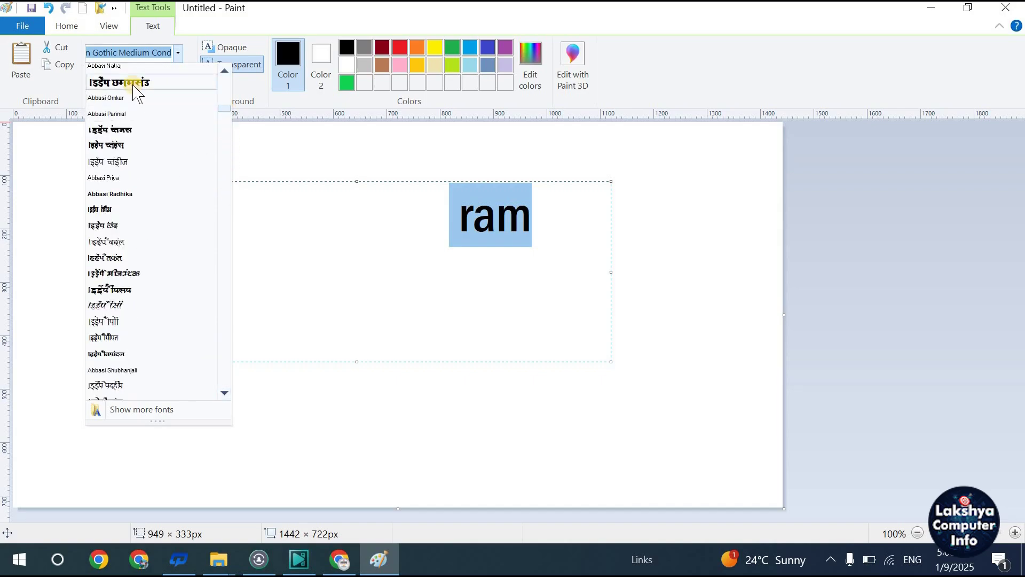
click(177, 52)
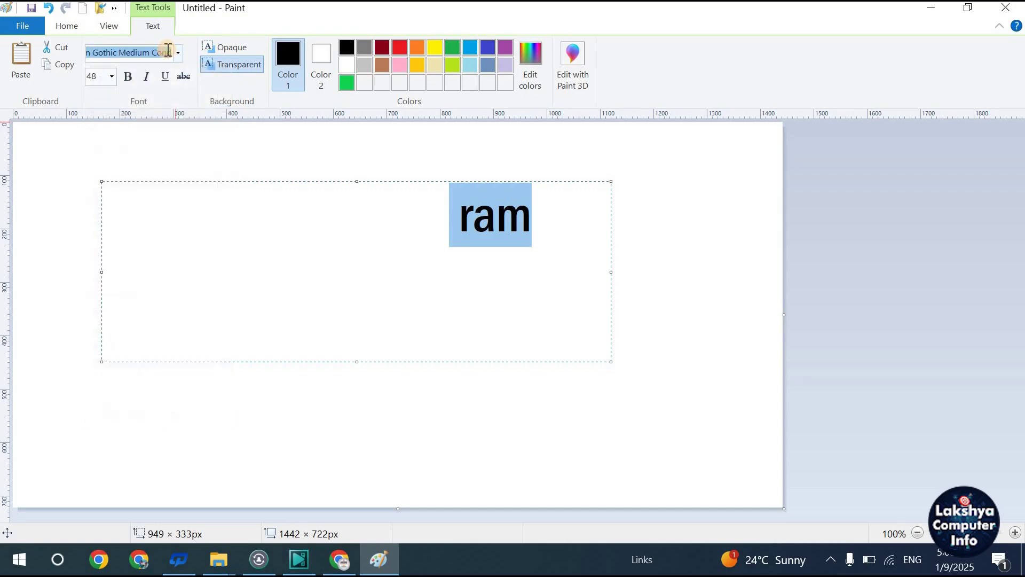
text(Calibri)
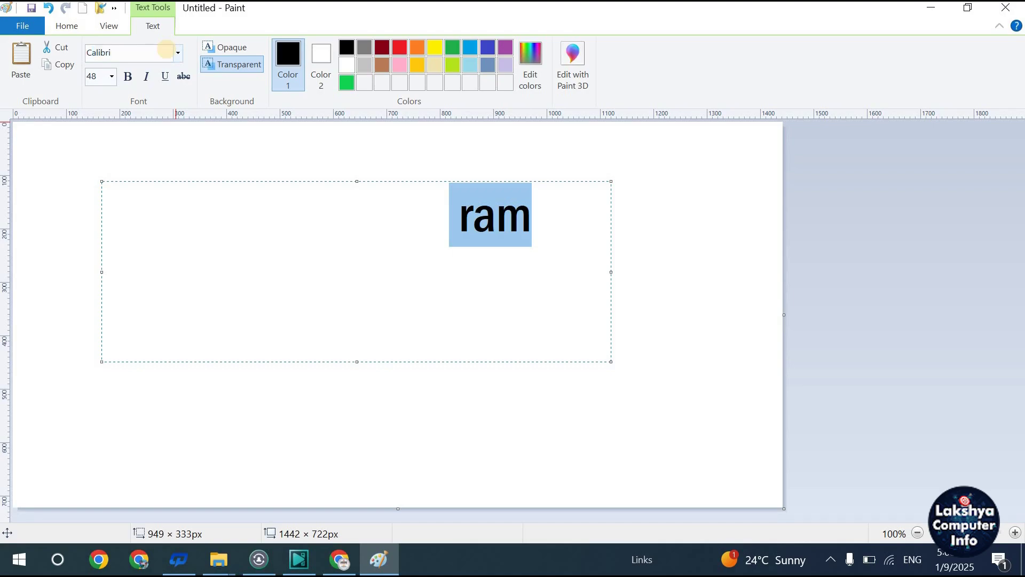
key(Return)
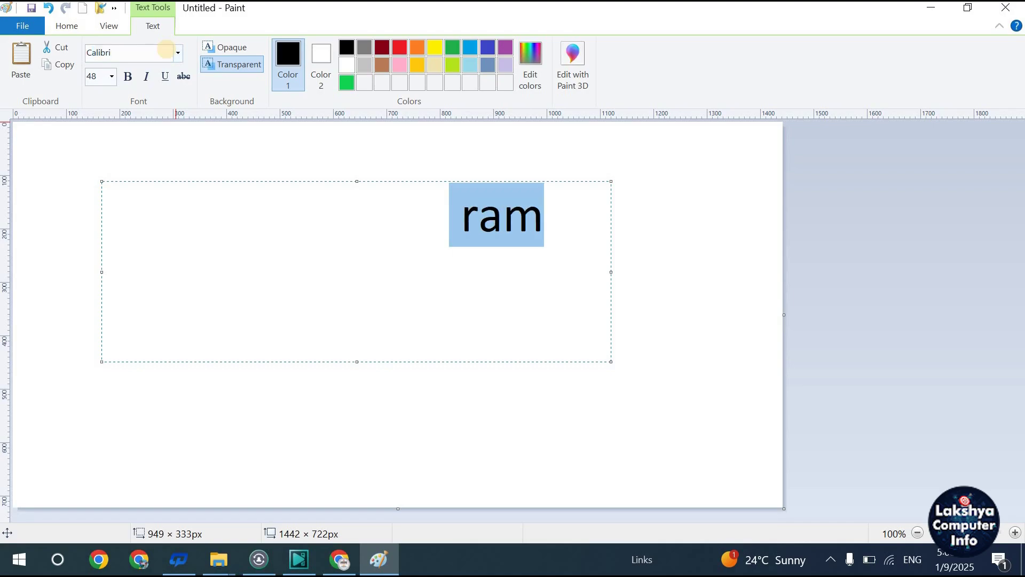
- Change the selected word's font to the Hindi typeface Kruti Dev 010
click(144, 47)
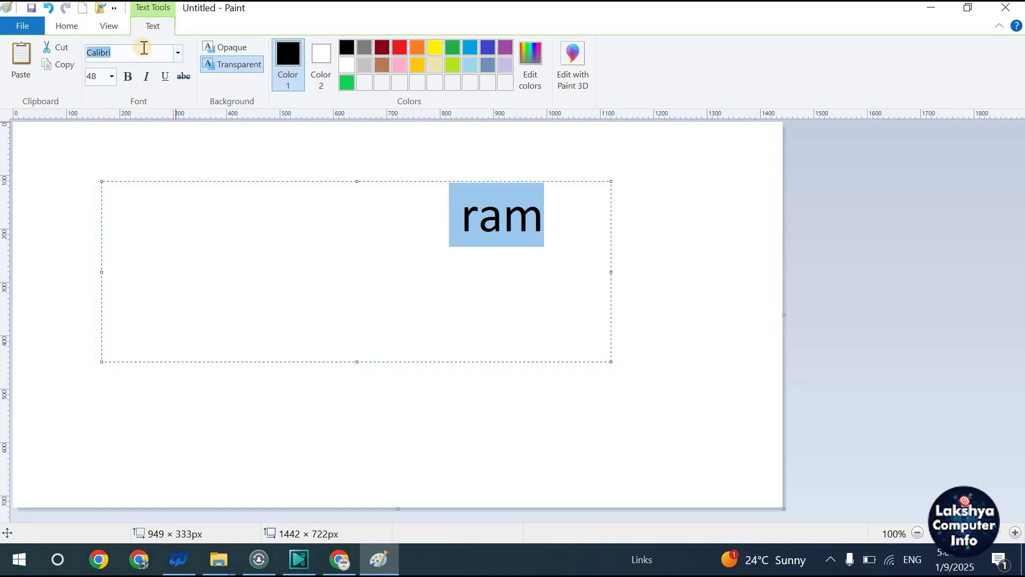
text(Kruti Dev 010)
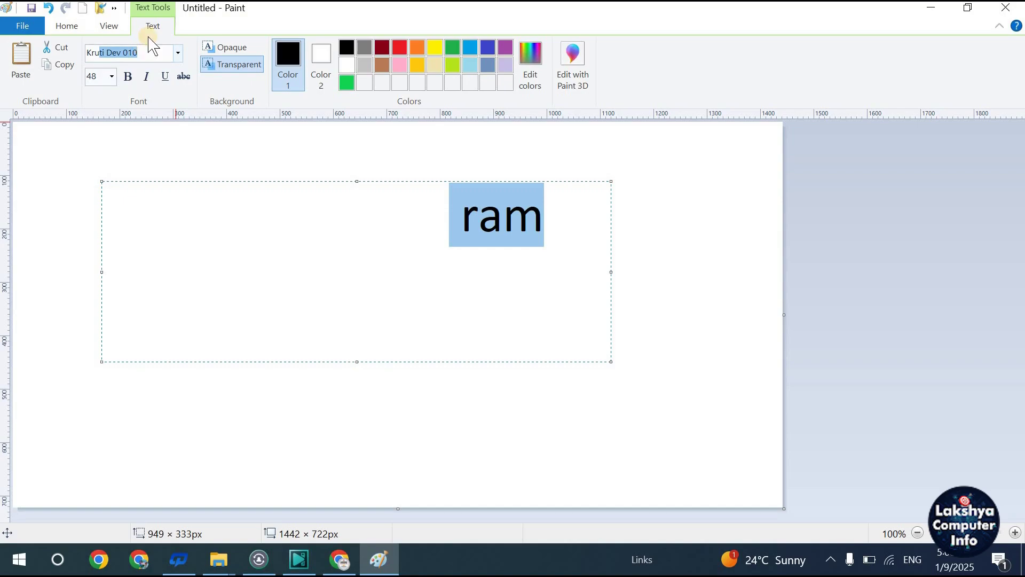
click(156, 52)
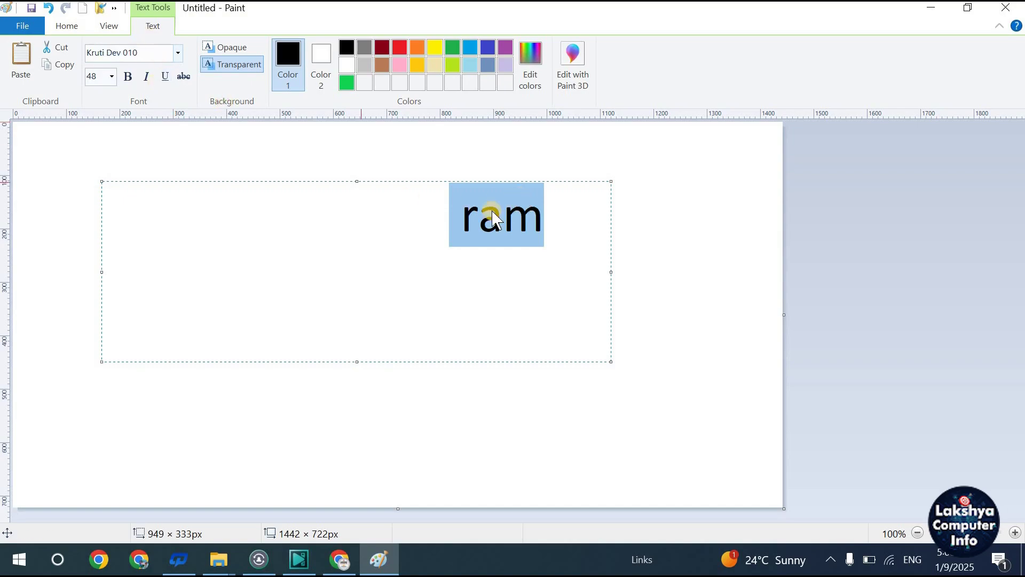
key(Return)
- Return the selected word's font to Calibri
click(109, 78)
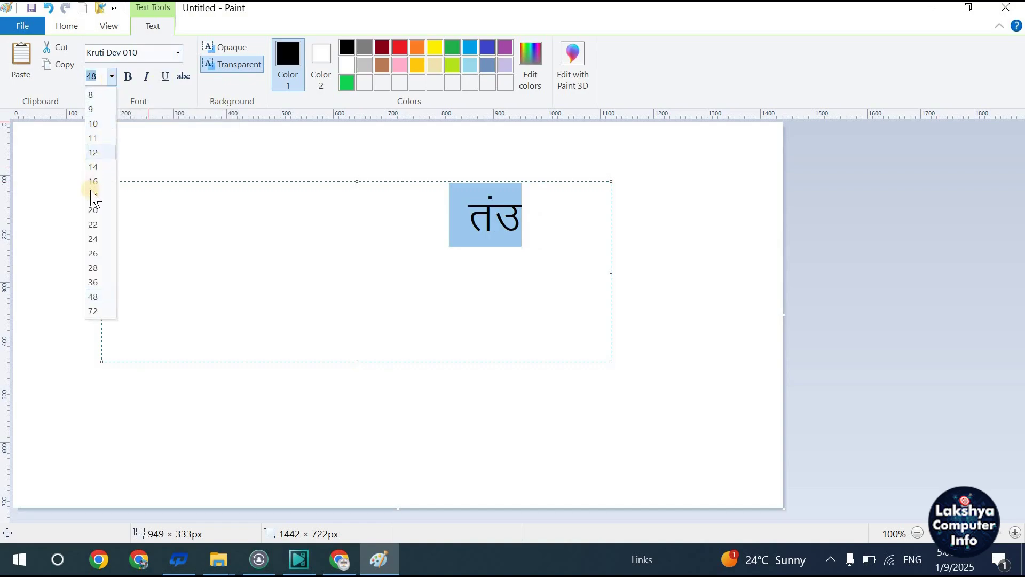
click(146, 59)
text(C)
key(End)
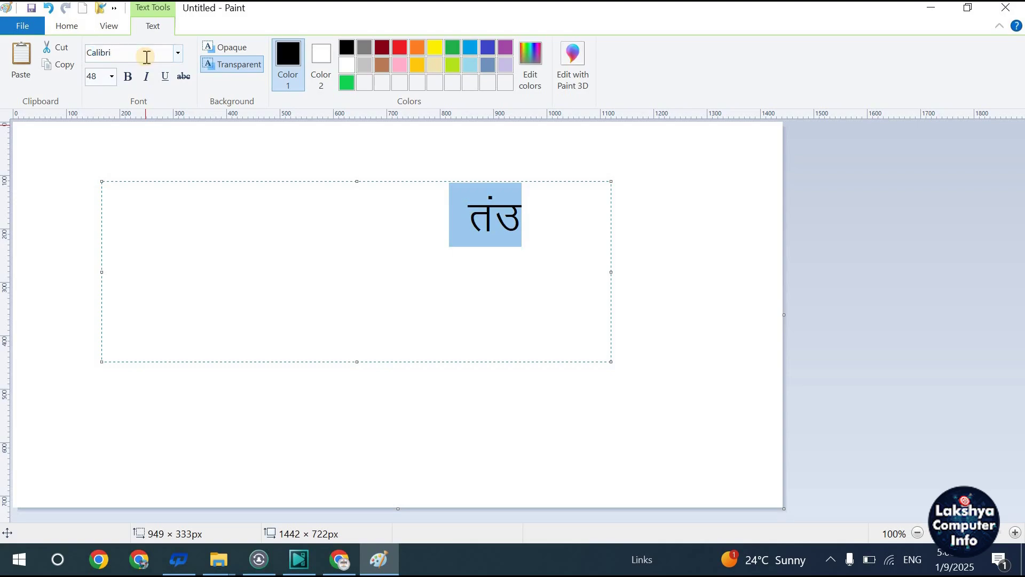
key(Return)
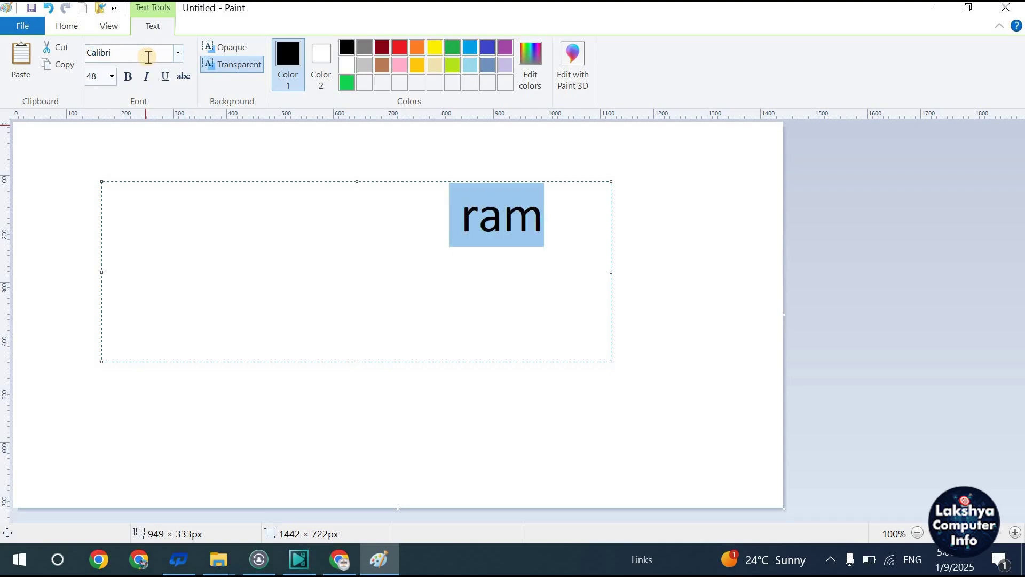
- Try several font sizes on the selected word: 8, 24 and 36
click(113, 76)
click(107, 93)
click(113, 76)
click(99, 220)
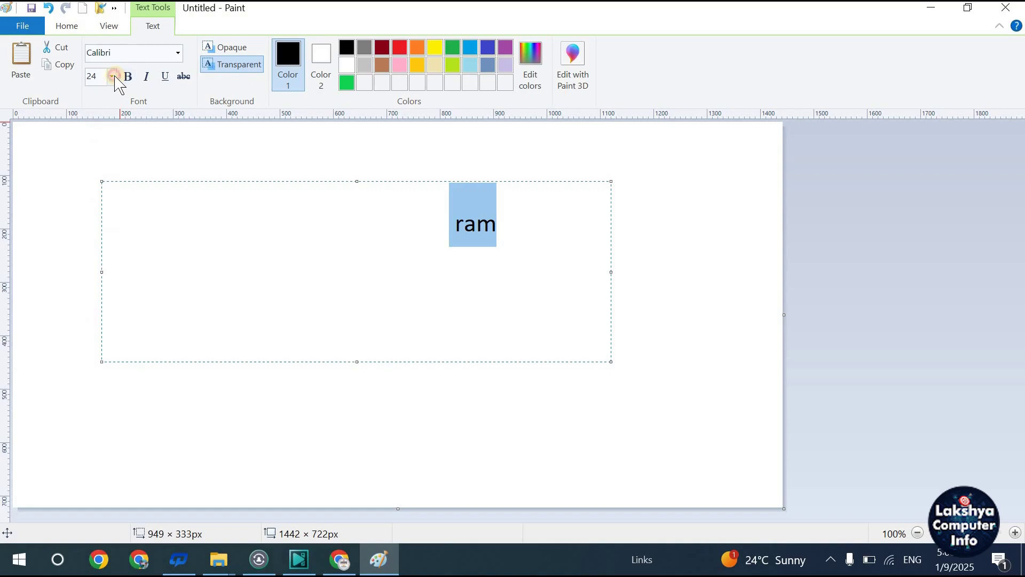
click(113, 76)
click(89, 279)
- Select "ram" together with some of its leading spaces and set the font size to 78
click(113, 76)
click(515, 222)
drag(507, 222, 411, 231)
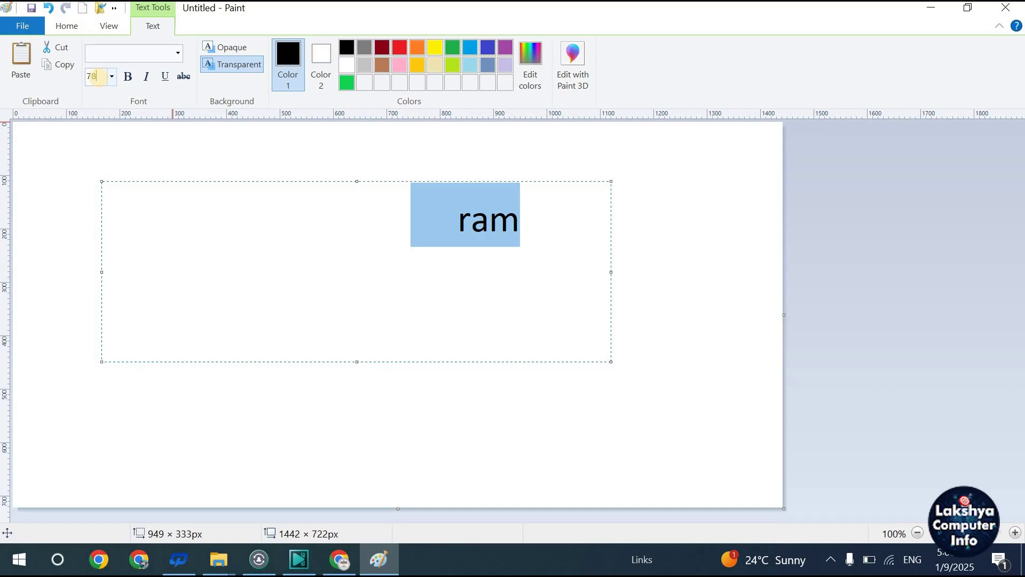
key(Return)
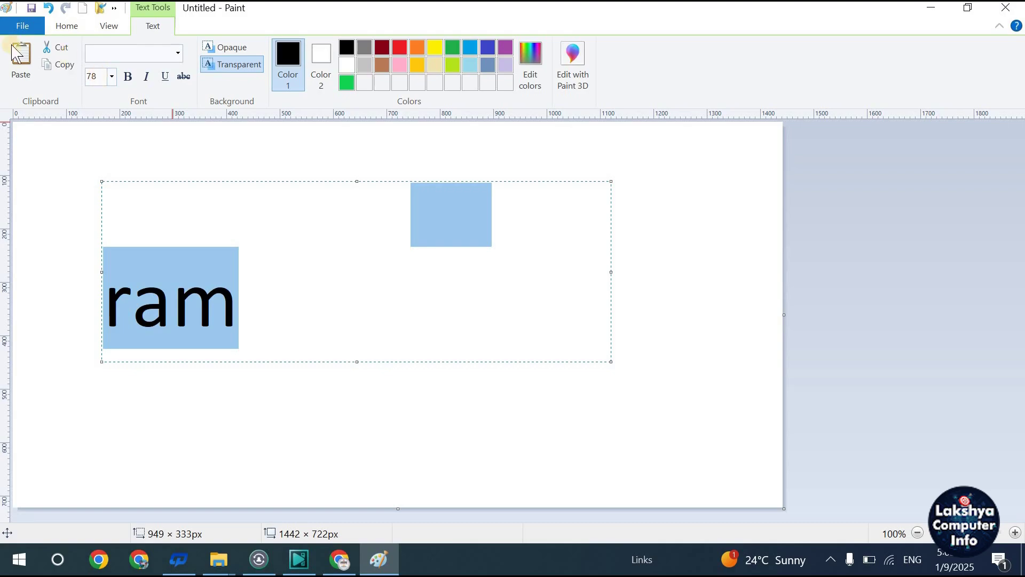
- Set the selected text's font size to 28 and deselect it, leaving the cursor after "ram"
click(85, 76)
text(28)
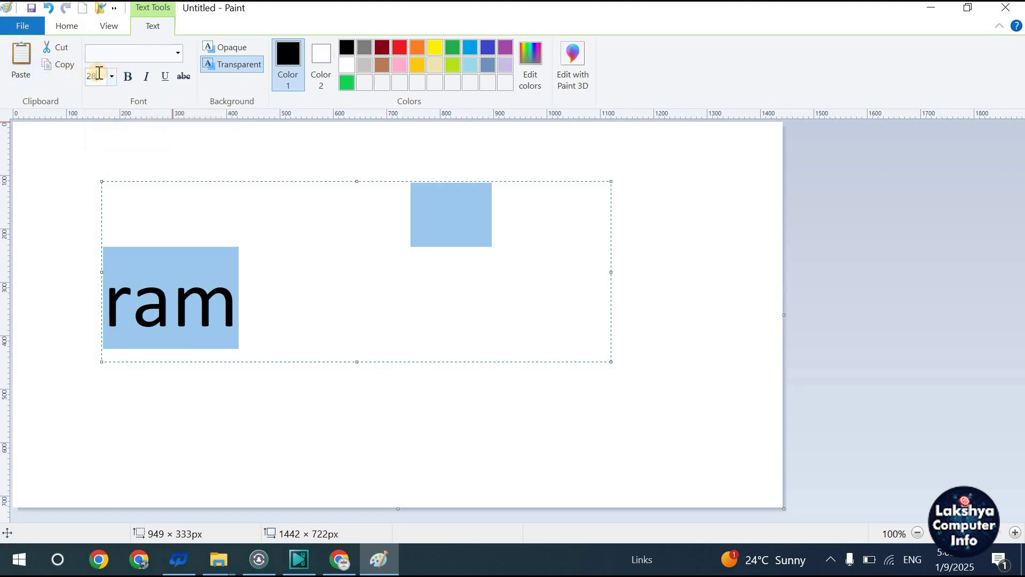
key(Return)
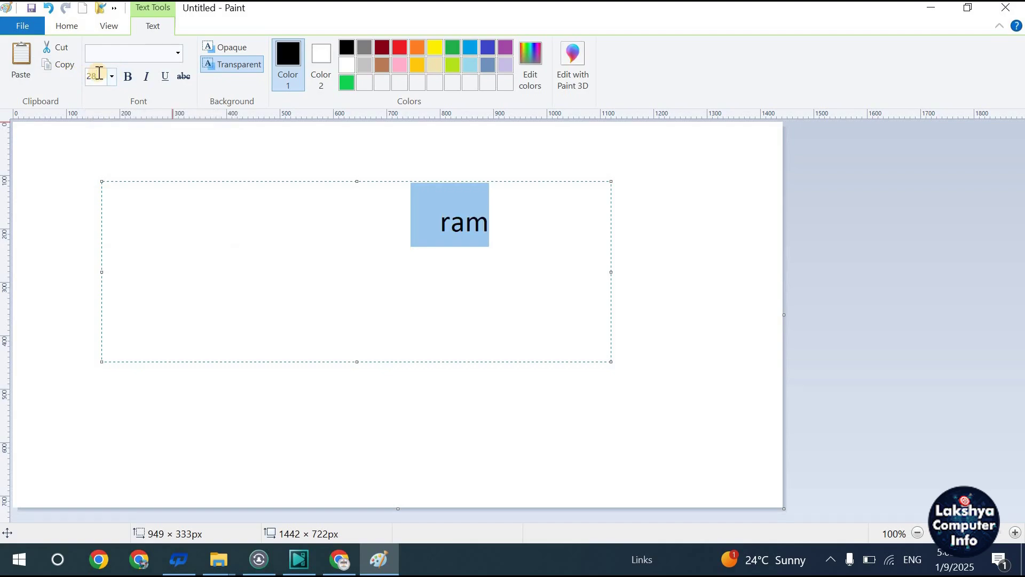
click(487, 228)
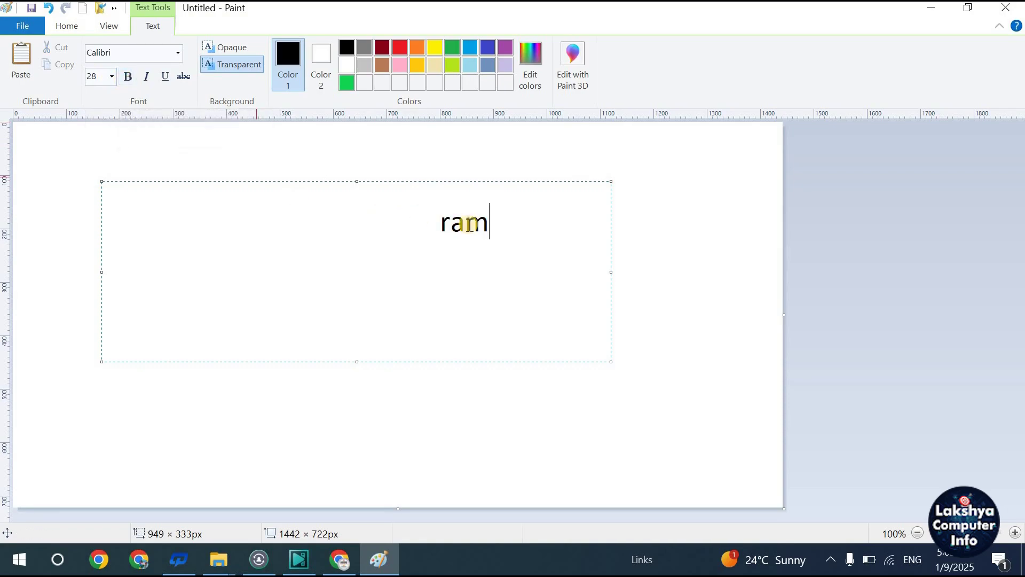
- Select the word "ram" and switch bold, then italic, on and off for it
drag(498, 224, 433, 224)
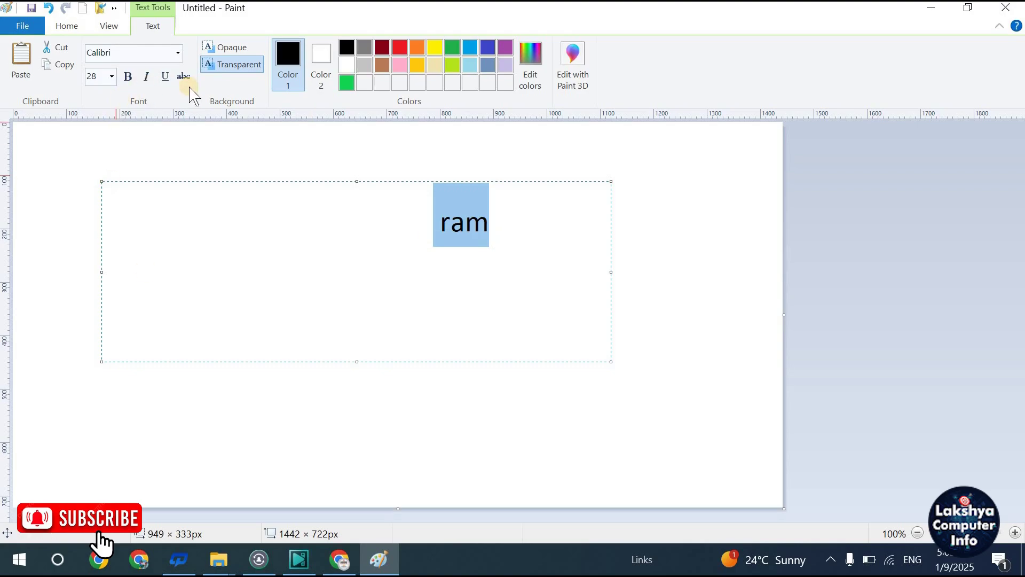
click(489, 218)
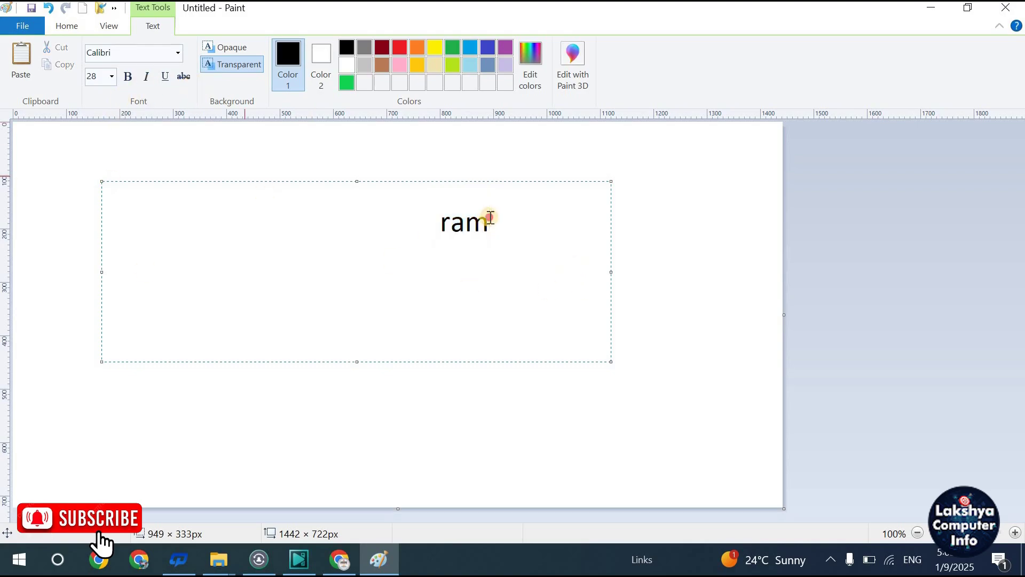
drag(489, 219, 434, 222)
click(128, 78)
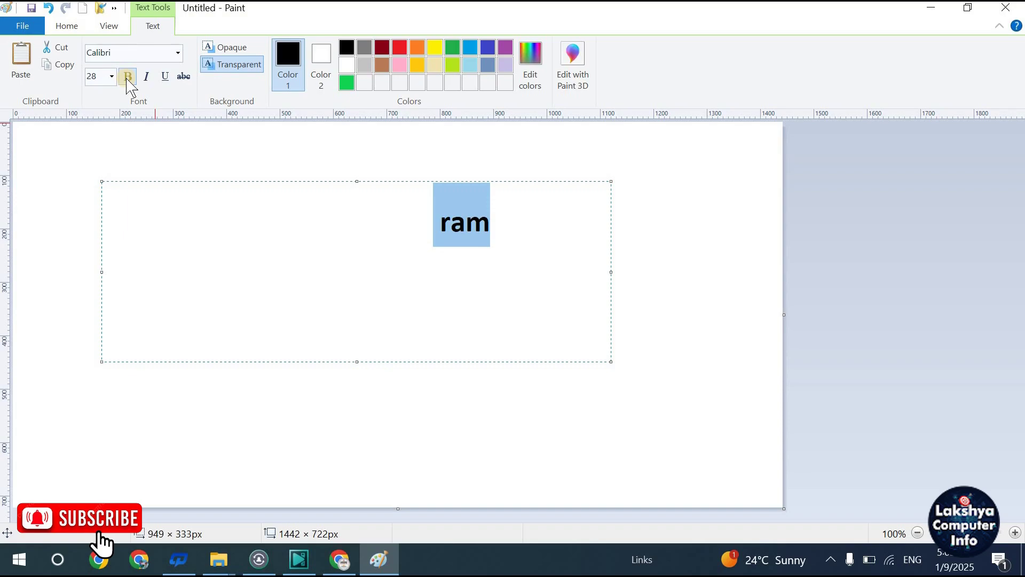
click(128, 77)
click(146, 77)
click(146, 78)
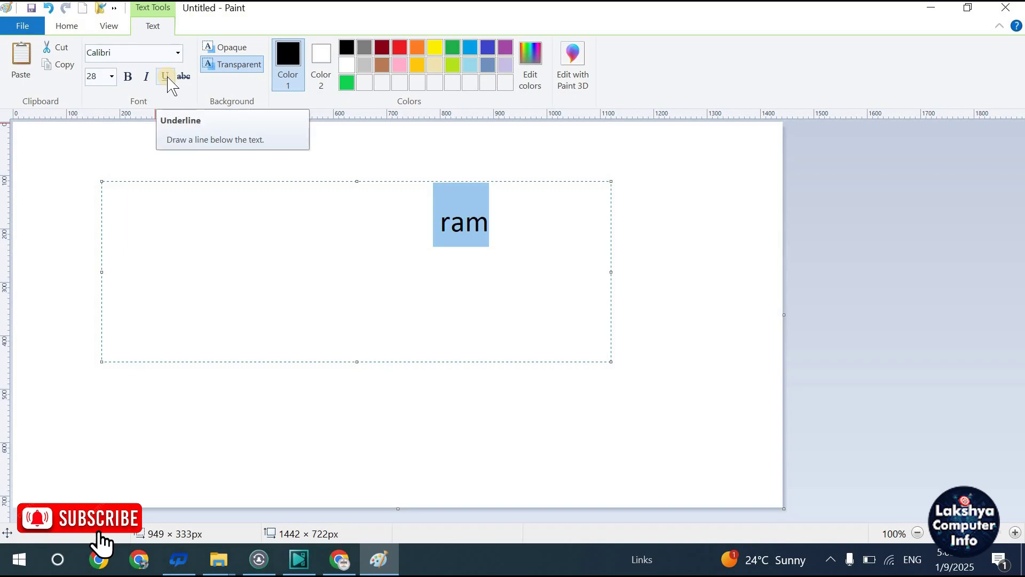
- Switch underline, then strikethrough, on and off for the selected word
click(166, 78)
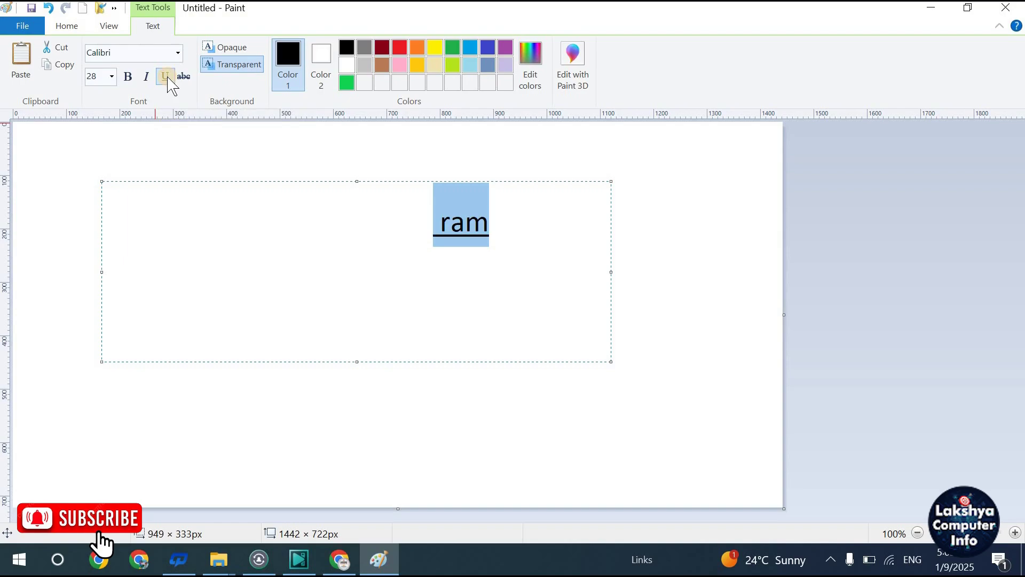
click(168, 78)
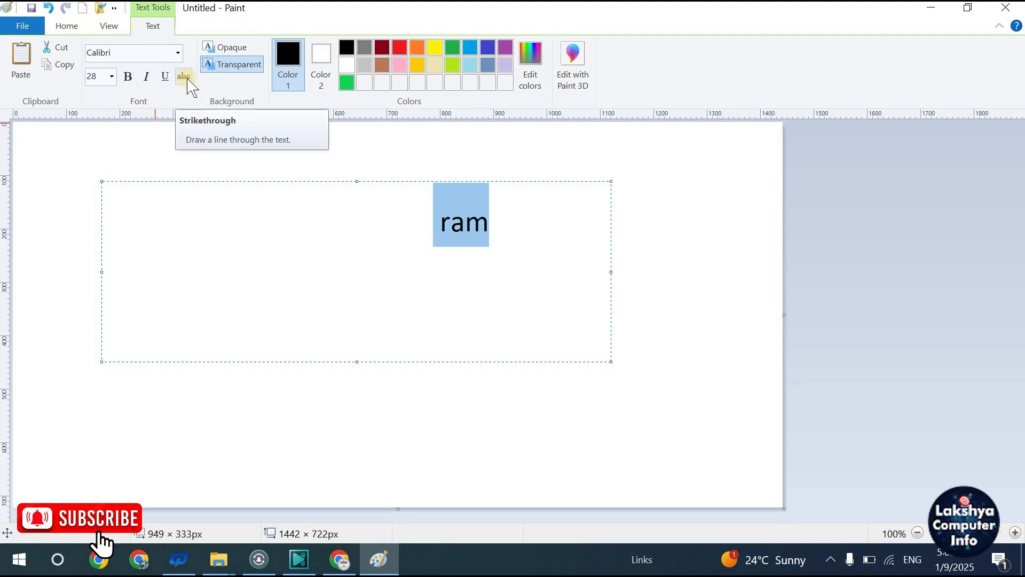
click(187, 84)
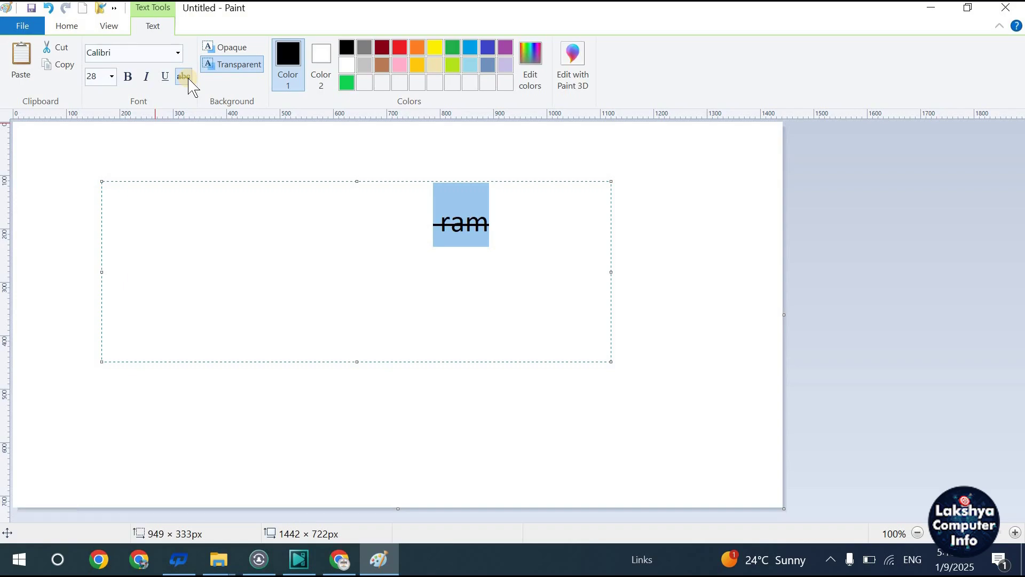
click(187, 83)
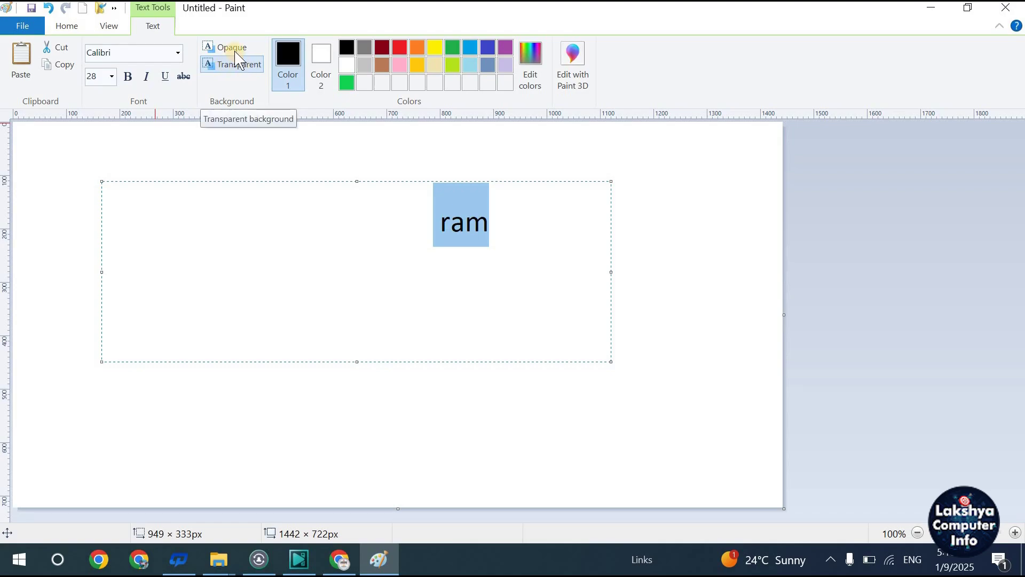
- Set Color 2 to lime and make the text box background opaque
click(320, 55)
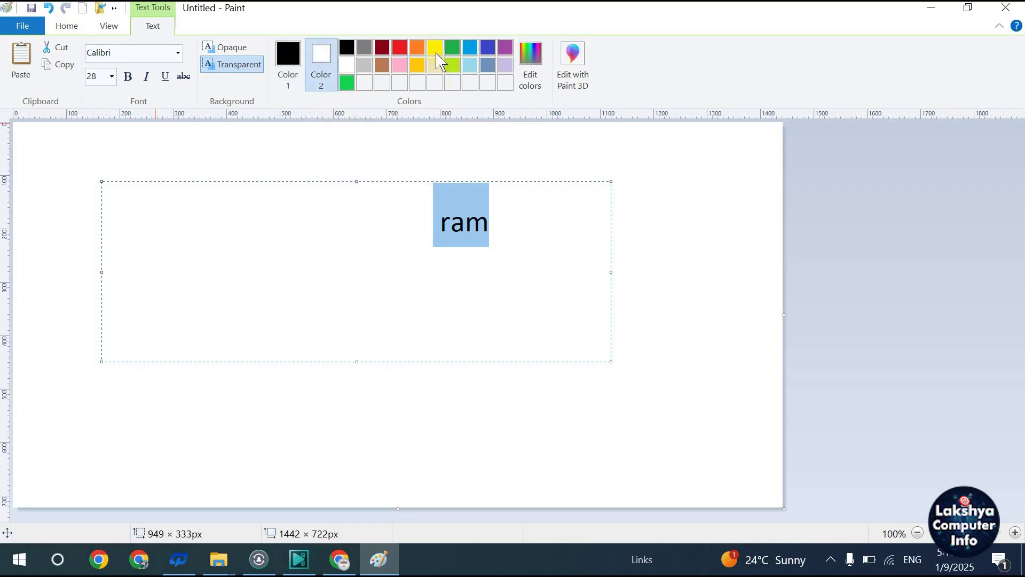
click(452, 66)
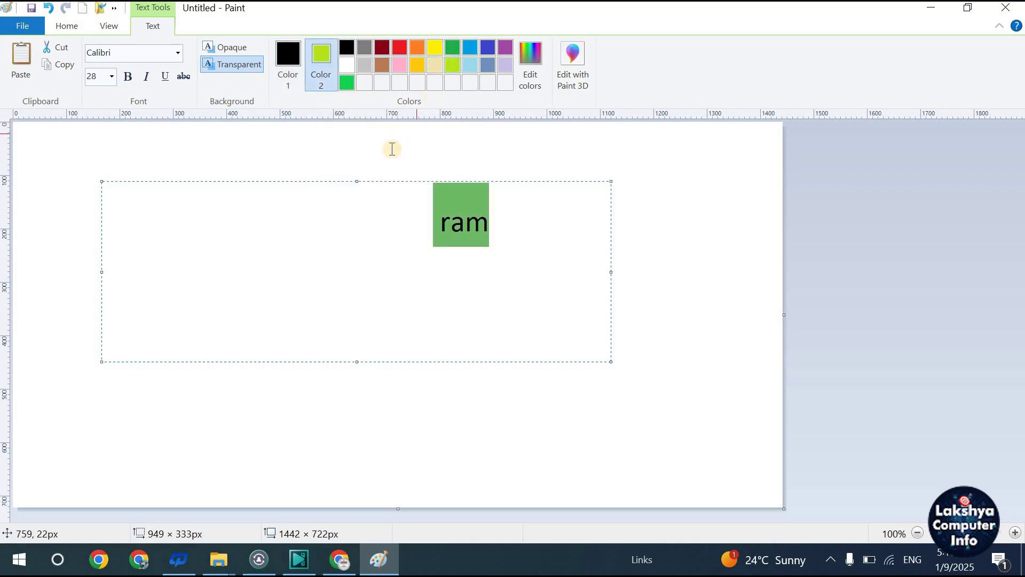
click(239, 48)
click(205, 256)
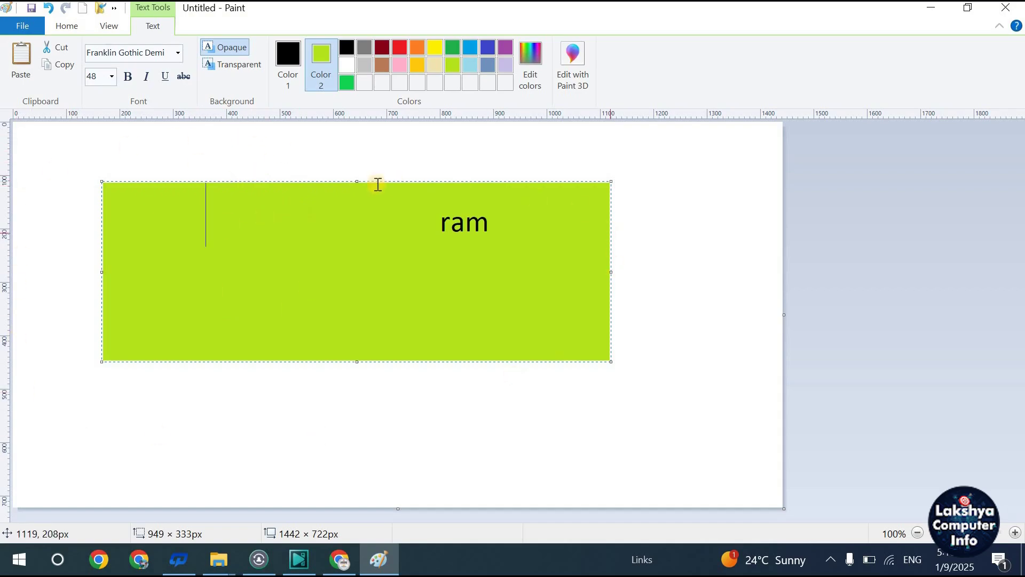
- Alternate the text background between transparent and opaque, finish on transparent, and make Color 1 the active color
click(242, 65)
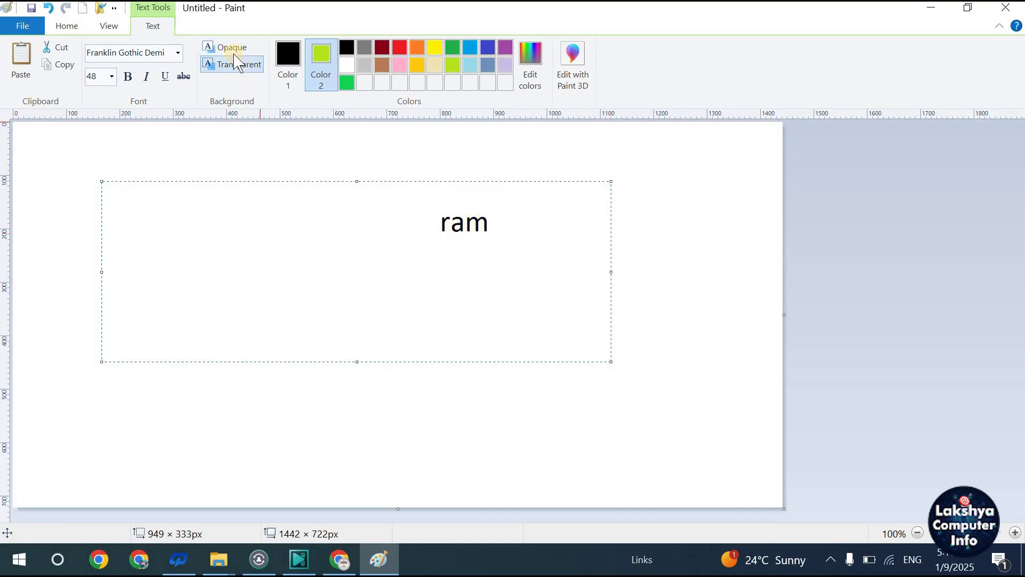
click(224, 48)
click(229, 65)
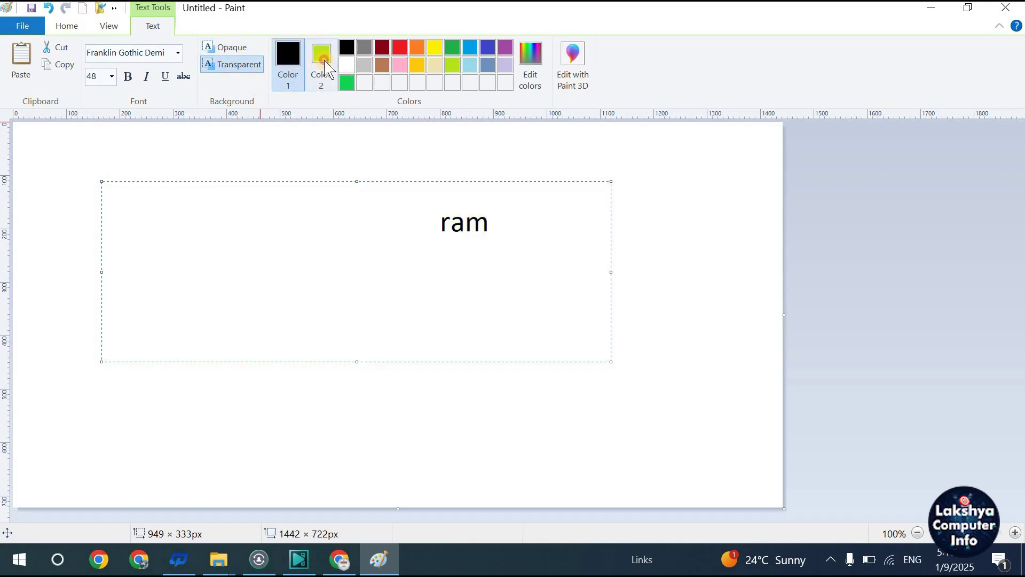
click(281, 59)
- Try several palette colors on the word "ram", including yellow, green, indigo and orange, and return it to black
drag(488, 222, 435, 222)
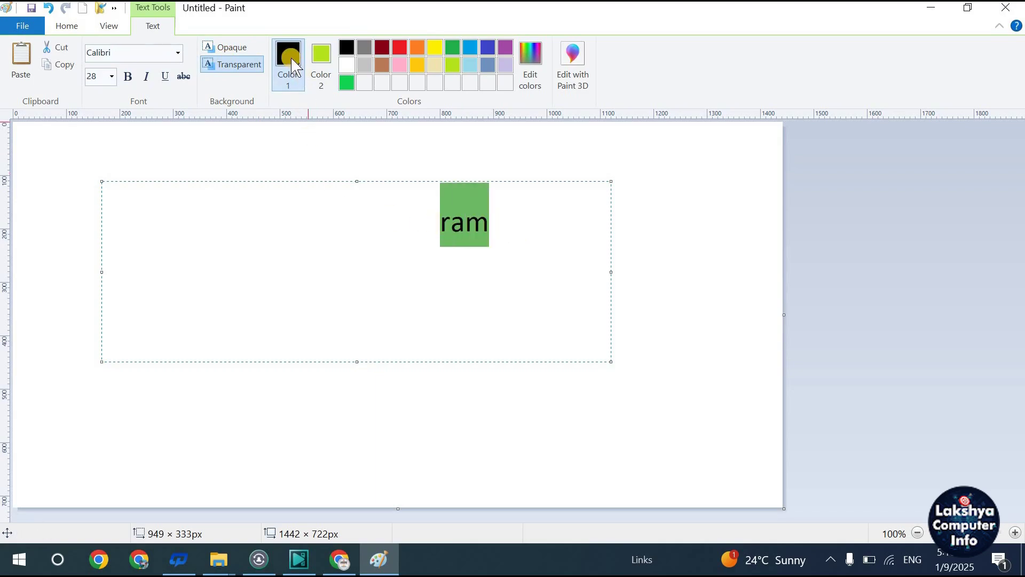
click(436, 48)
click(453, 48)
click(470, 47)
click(487, 48)
click(452, 64)
click(435, 65)
click(417, 65)
click(417, 47)
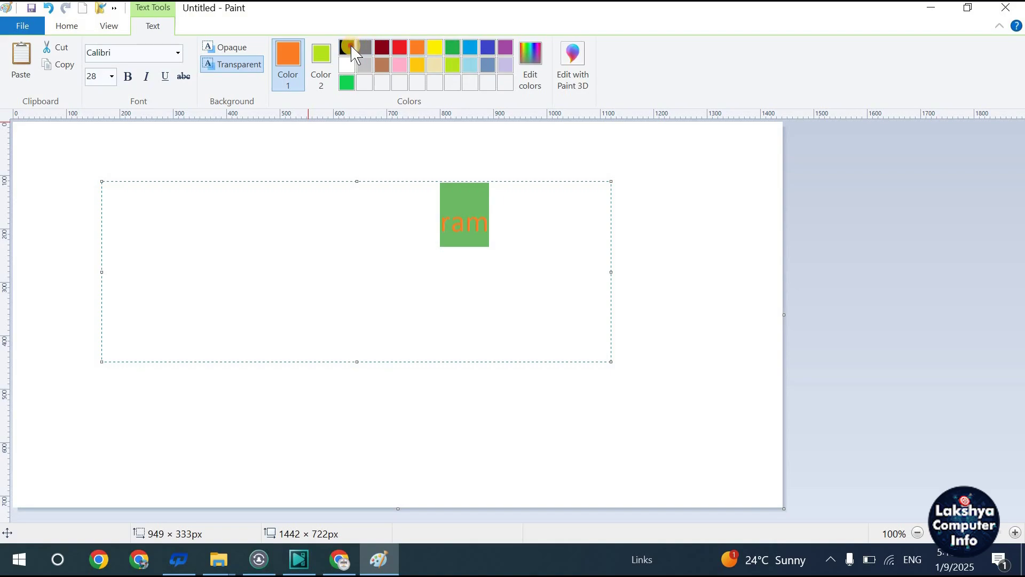
click(347, 47)
click(504, 241)
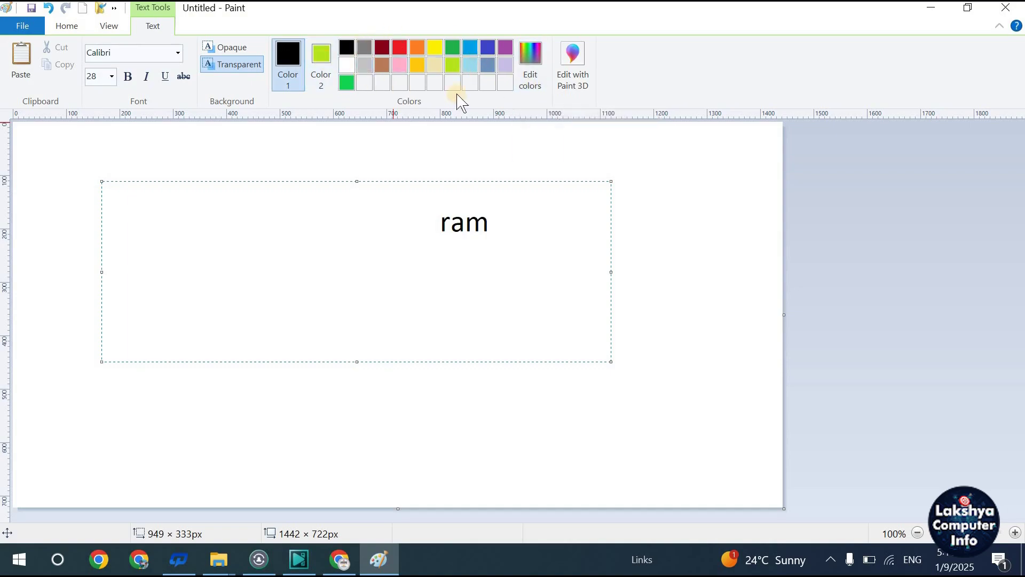
- Browse the basic colors and define a custom magenta for Color 1 by raising a dark maroon's luminosity to about 89
click(531, 80)
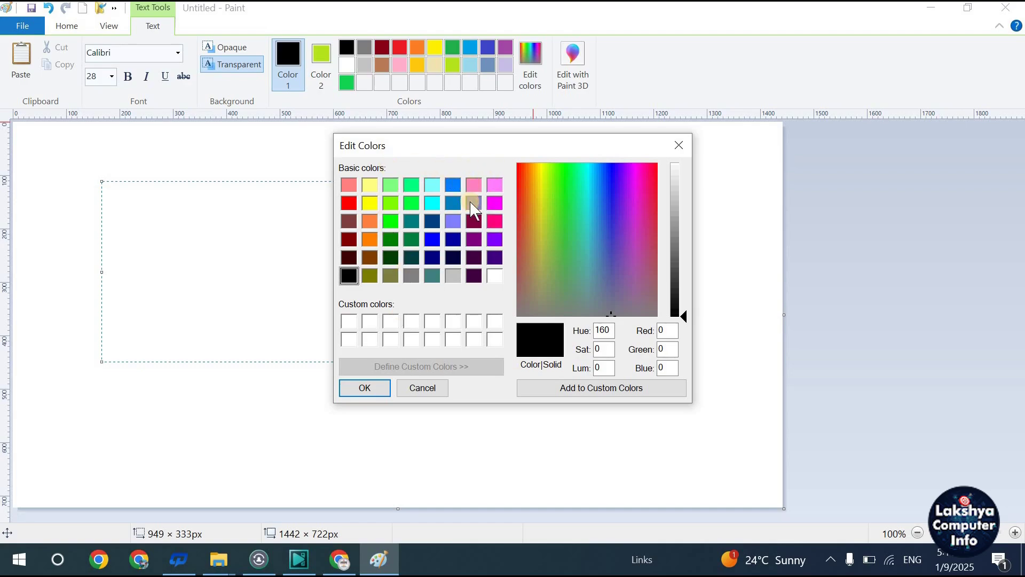
click(390, 220)
click(390, 239)
click(412, 239)
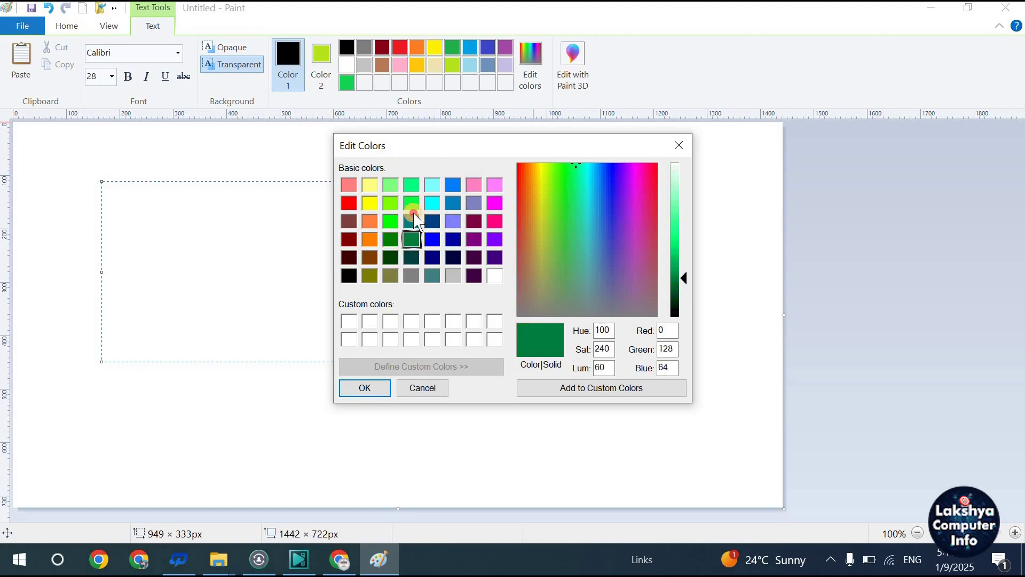
click(432, 239)
click(433, 257)
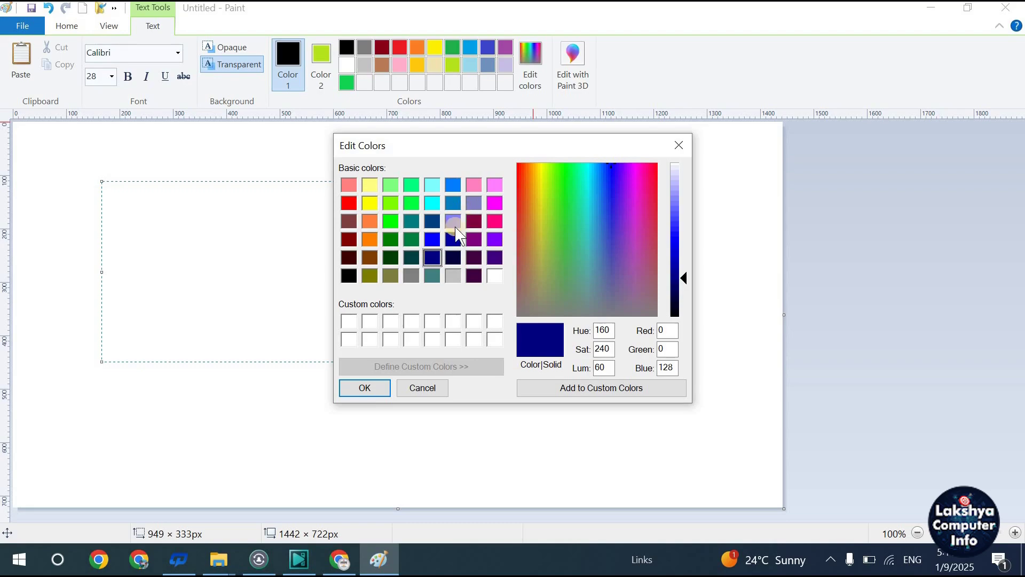
click(453, 242)
click(453, 257)
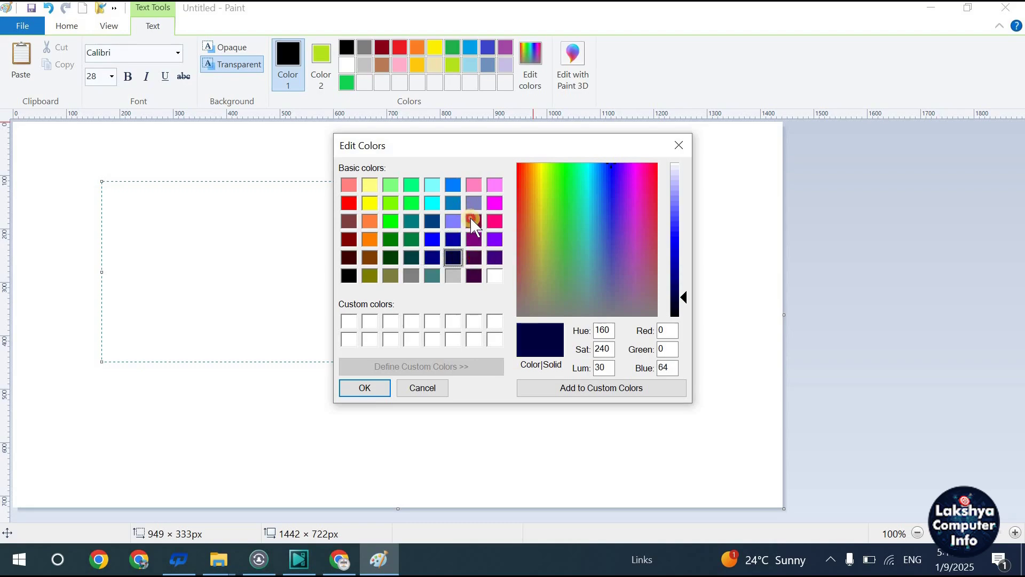
click(474, 221)
mouse_move(682, 278)
mouse_down()
mouse_move(681, 206)
mouse_move(681, 261)
mouse_up()
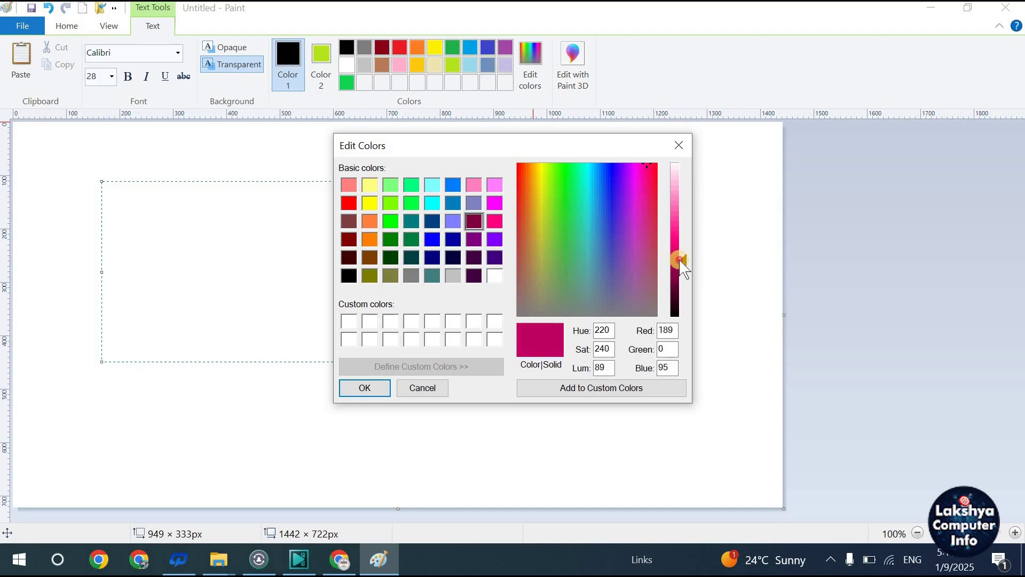
click(364, 388)
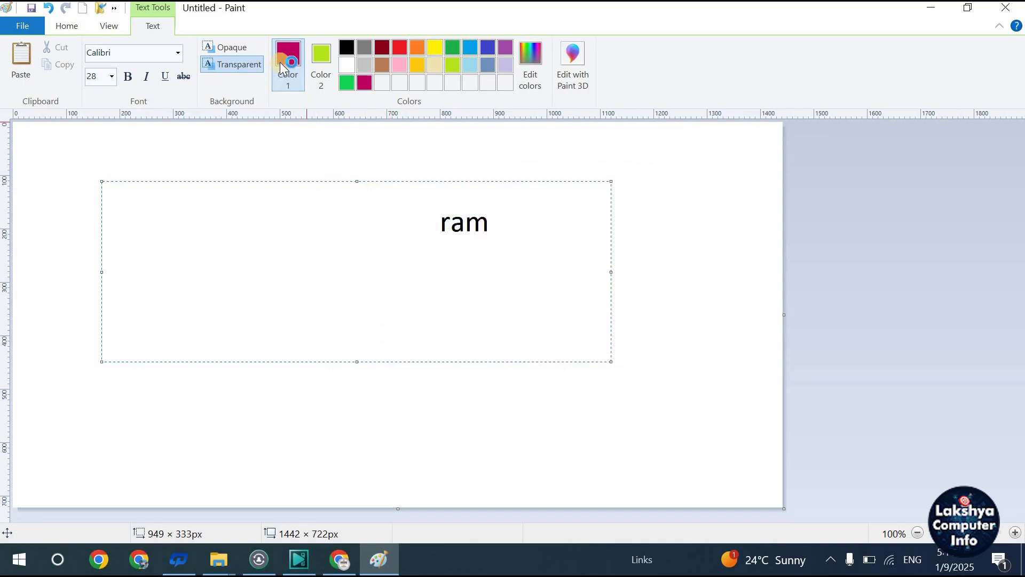
- Apply the custom magenta to the word "ram" and deselect it
drag(490, 225, 396, 211)
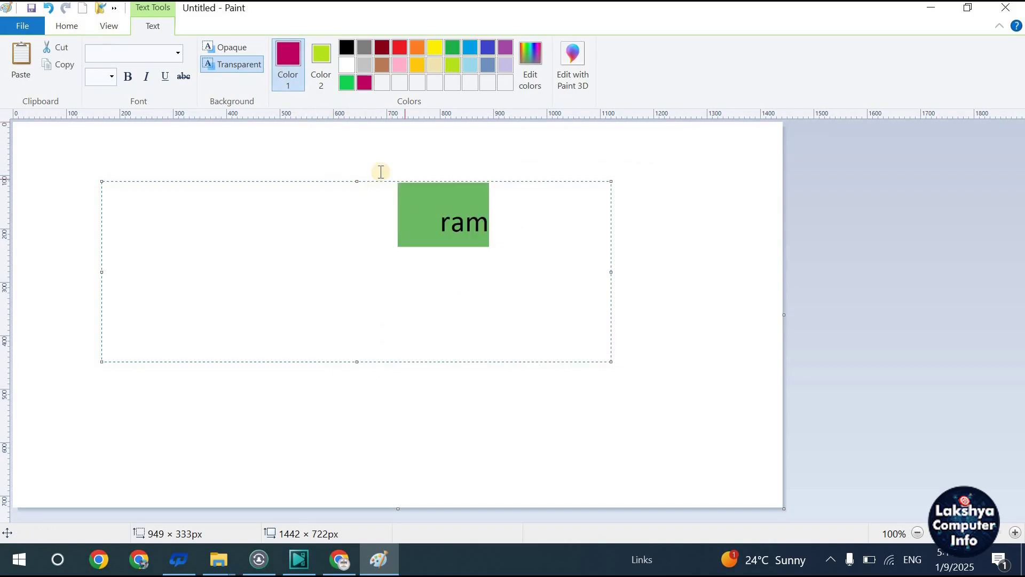
click(364, 84)
click(496, 235)
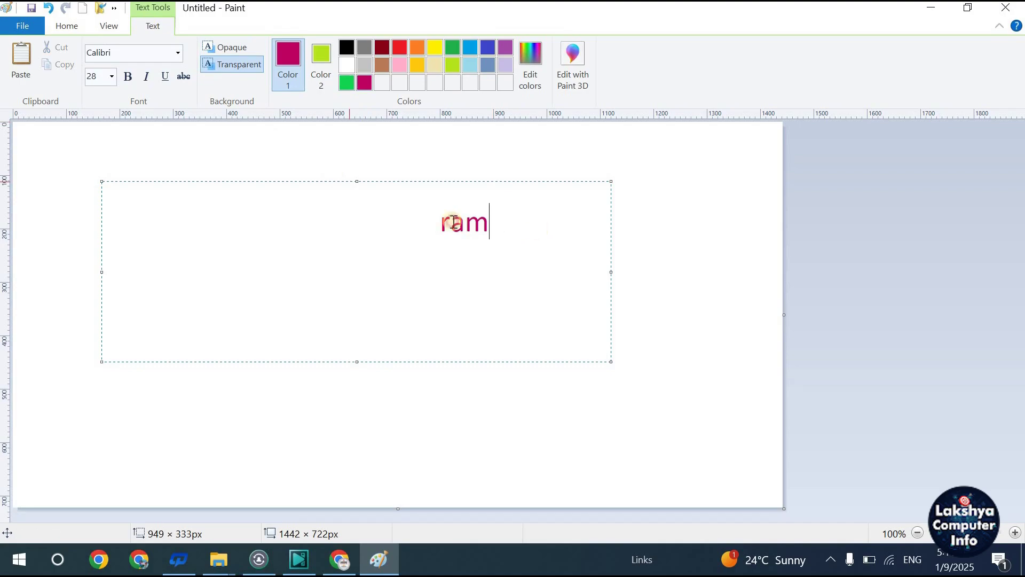
- Delete the word "ram" and close the empty text box
drag(492, 222, 419, 220)
key(Delete)
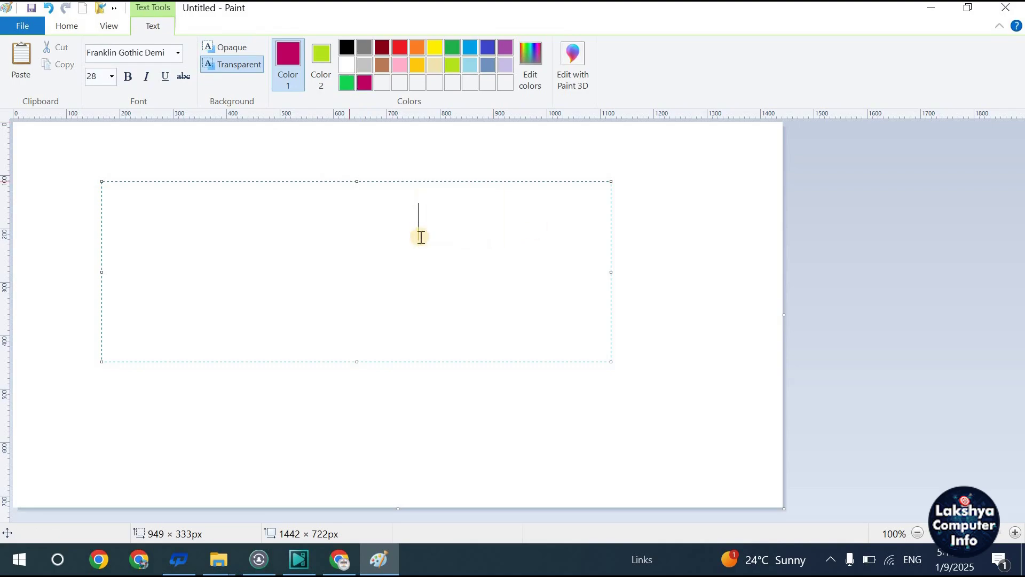
click(91, 183)
click(226, 58)
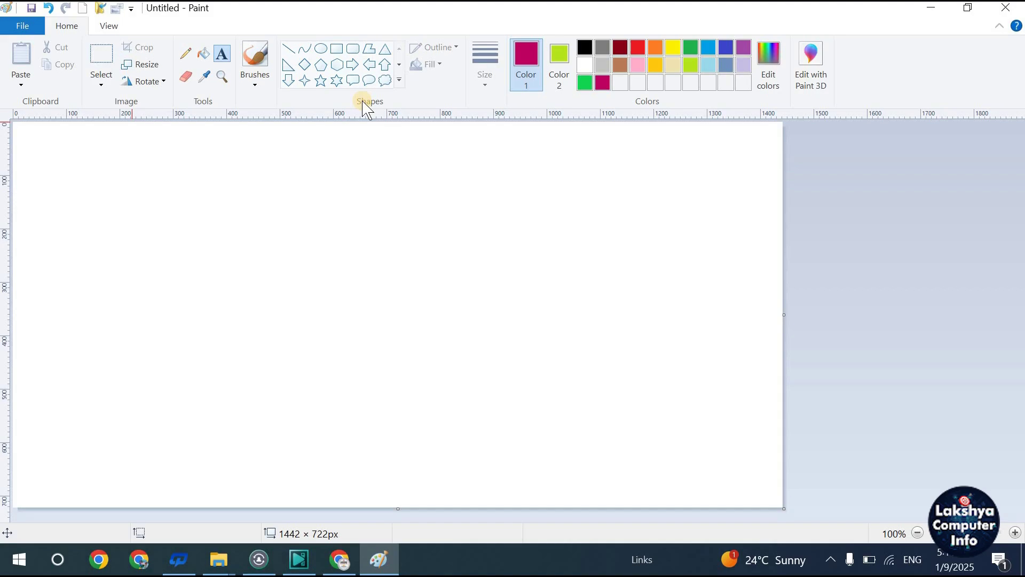
- Draw a rectangle about 383 × 257 px in the upper middle of the canvas and make its outline black
click(399, 81)
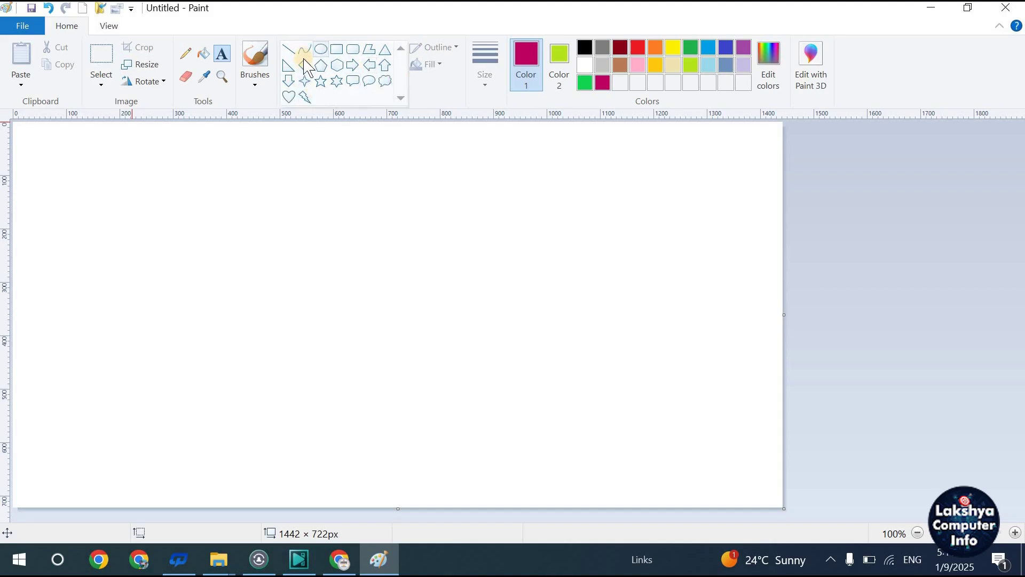
click(336, 49)
mouse_move(242, 155)
mouse_down()
mouse_move(279, 213)
mouse_move(341, 241)
mouse_up()
drag(445, 267, 444, 291)
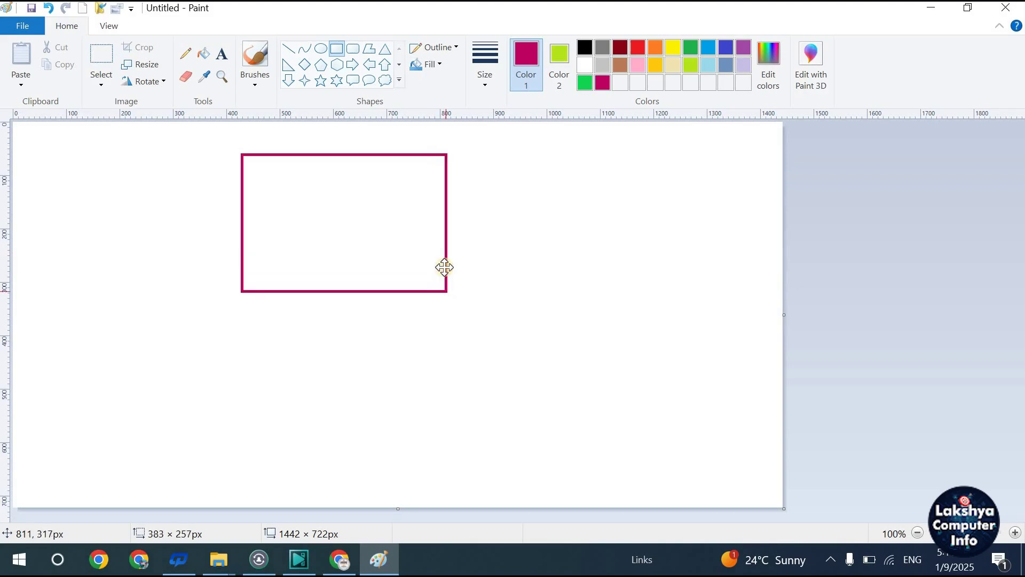
click(584, 47)
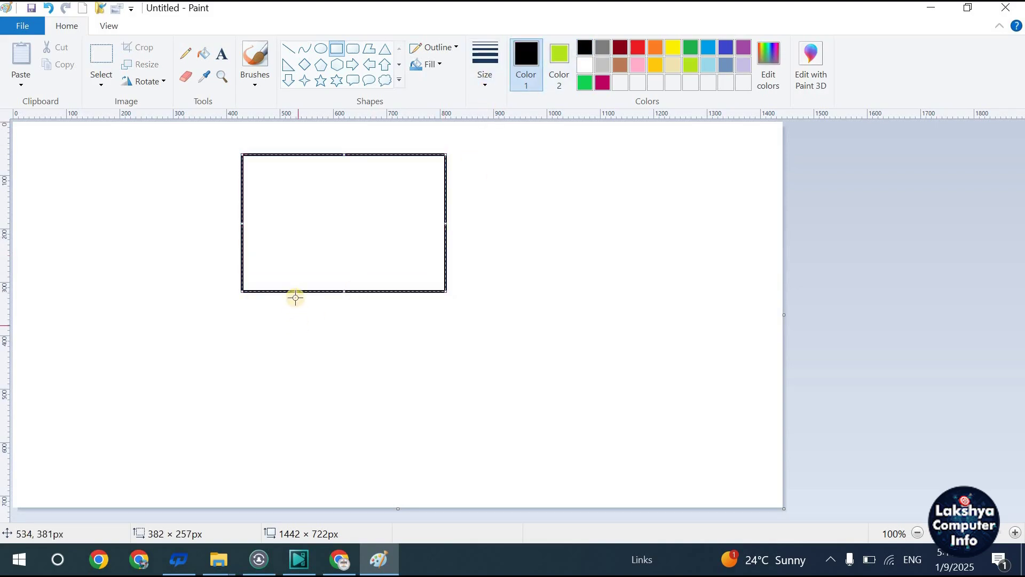
- Draw a small stand-like rectangle directly under the large one and a wide rectangle below it, shifted slightly right
drag(292, 293, 384, 327)
click(326, 362)
drag(138, 356, 442, 455)
drag(302, 411, 354, 411)
click(539, 378)
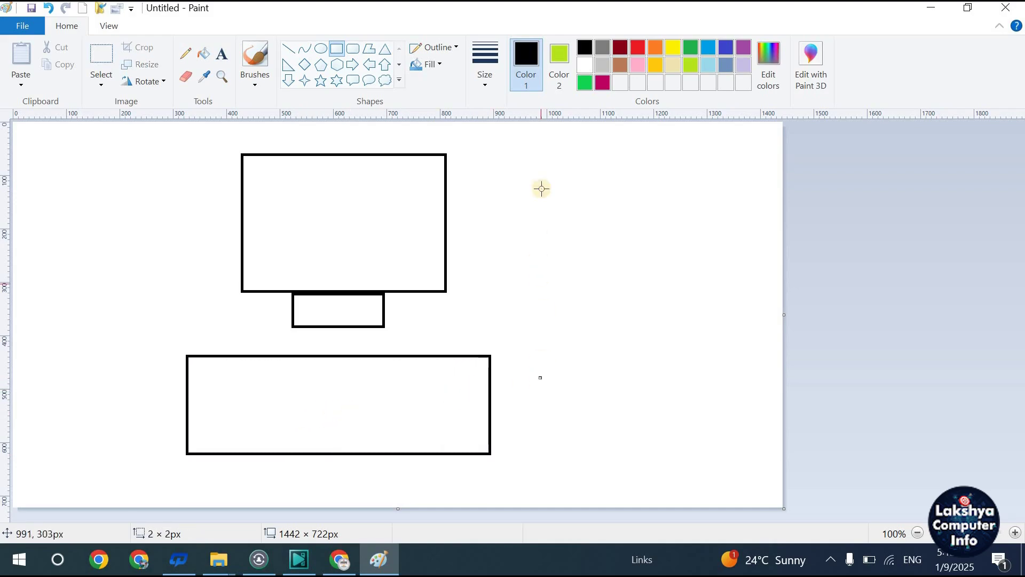
- Draw a tall rectangle about 207 × 359 px beside the monitor shape and one about 159 × 198 px beneath it
drag(542, 173, 654, 365)
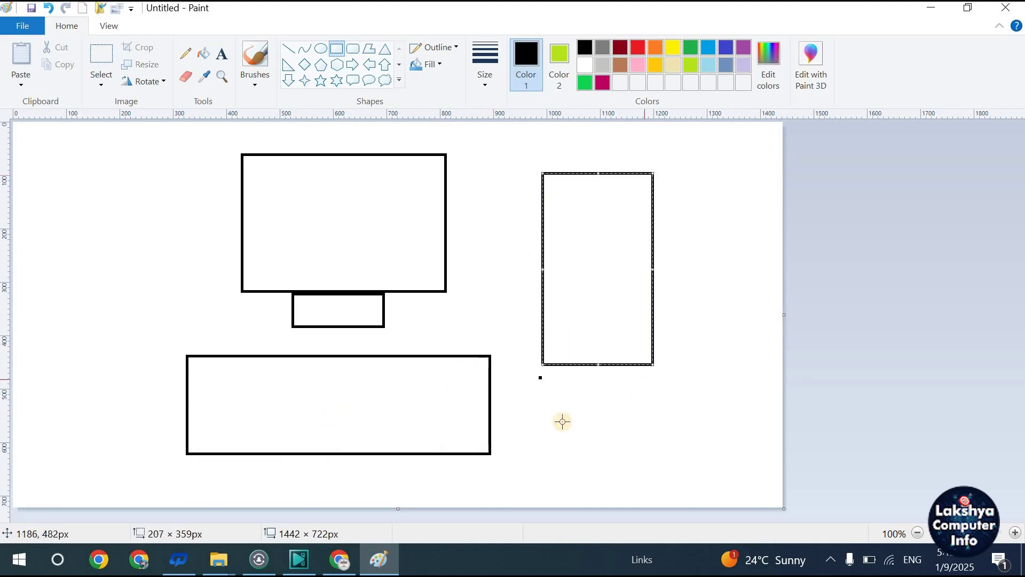
drag(544, 381, 627, 487)
- Draw an oval about 75 × 117 px inside the small rectangle beneath the tall one
click(321, 48)
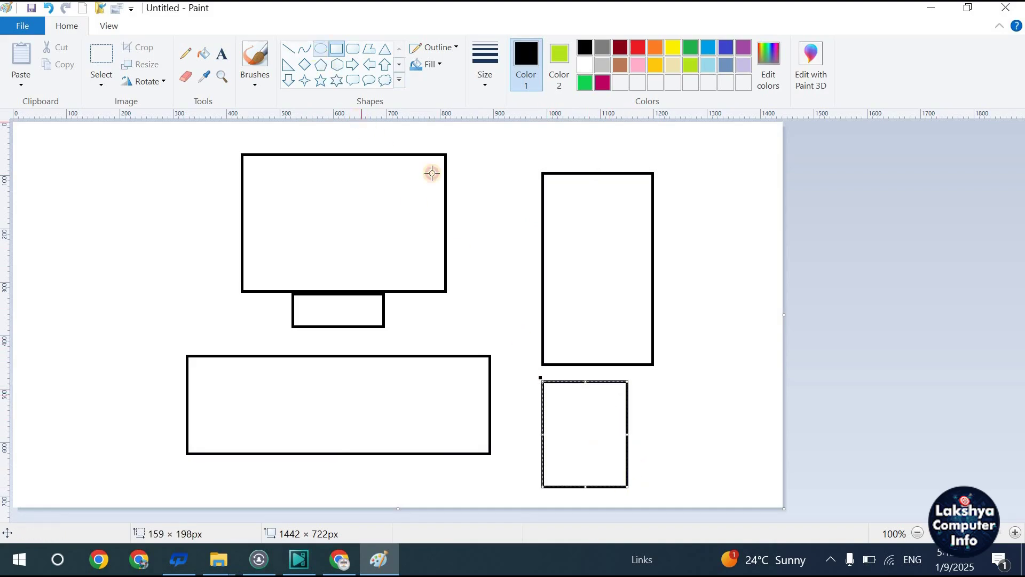
drag(572, 397, 586, 437)
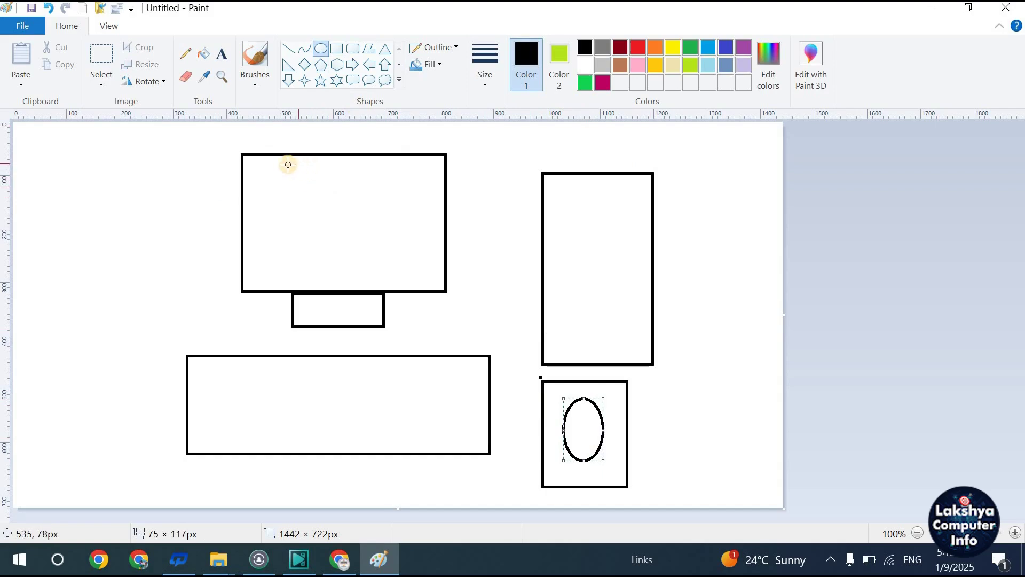
- Draw a five-point star about 372 × 303 px in the empty area beside the monitor shape
click(399, 81)
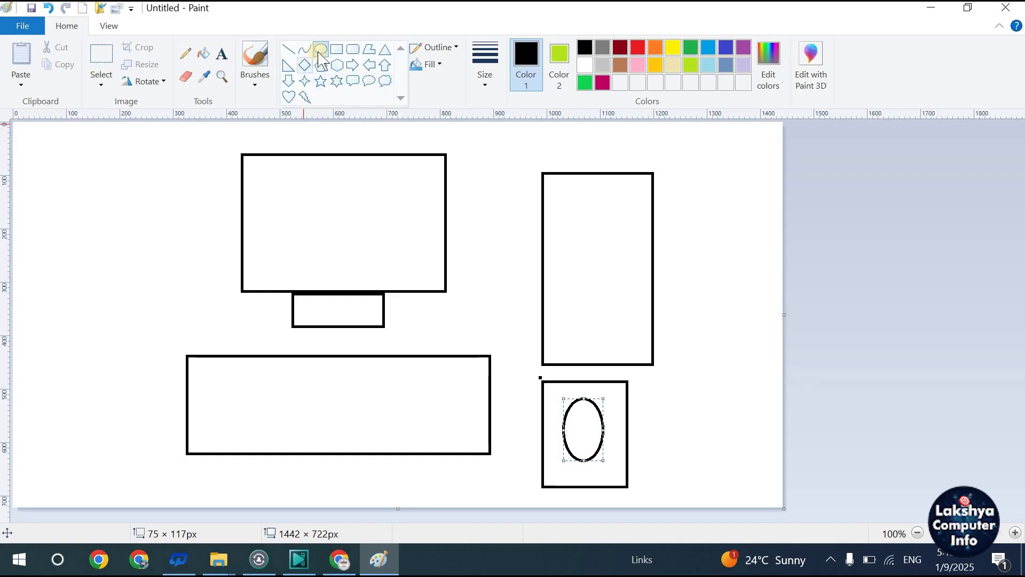
click(320, 81)
drag(26, 154, 224, 315)
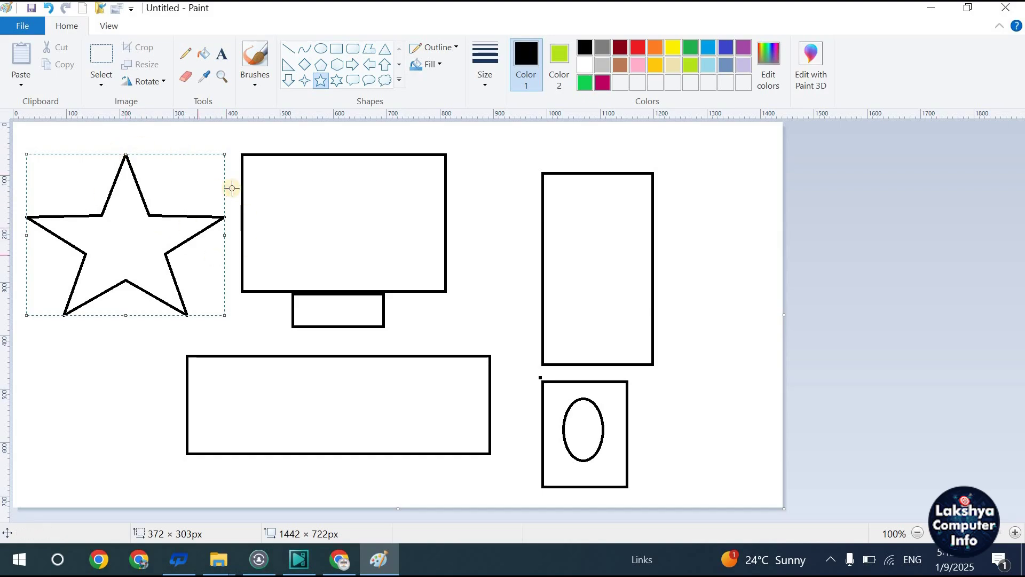
- Resize the star to about 372 × 296 px and try lighter outline colors on it before returning to black
mouse_move(123, 152)
mouse_down()
mouse_move(123, 137)
mouse_move(126, 157)
mouse_up()
mouse_move(121, 215)
mouse_down()
mouse_move(228, 282)
mouse_move(330, 233)
mouse_move(334, 204)
mouse_move(201, 215)
mouse_move(123, 205)
mouse_up()
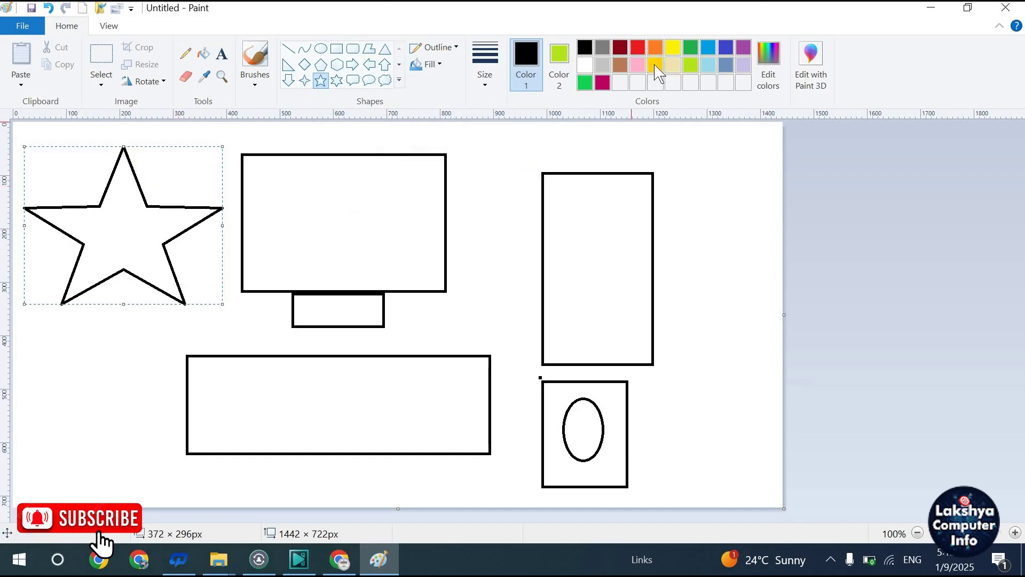
click(638, 48)
click(655, 47)
click(673, 46)
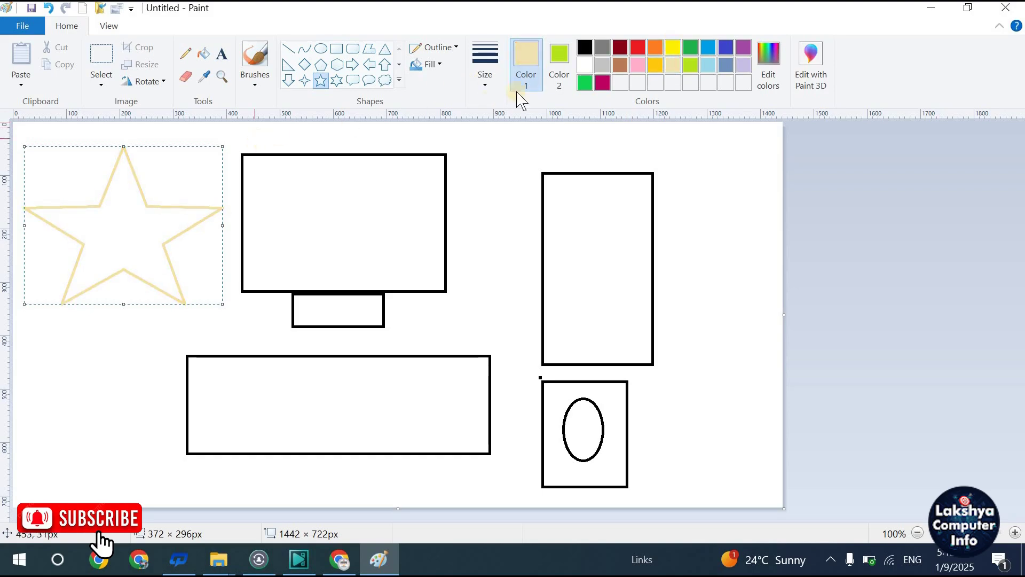
click(585, 48)
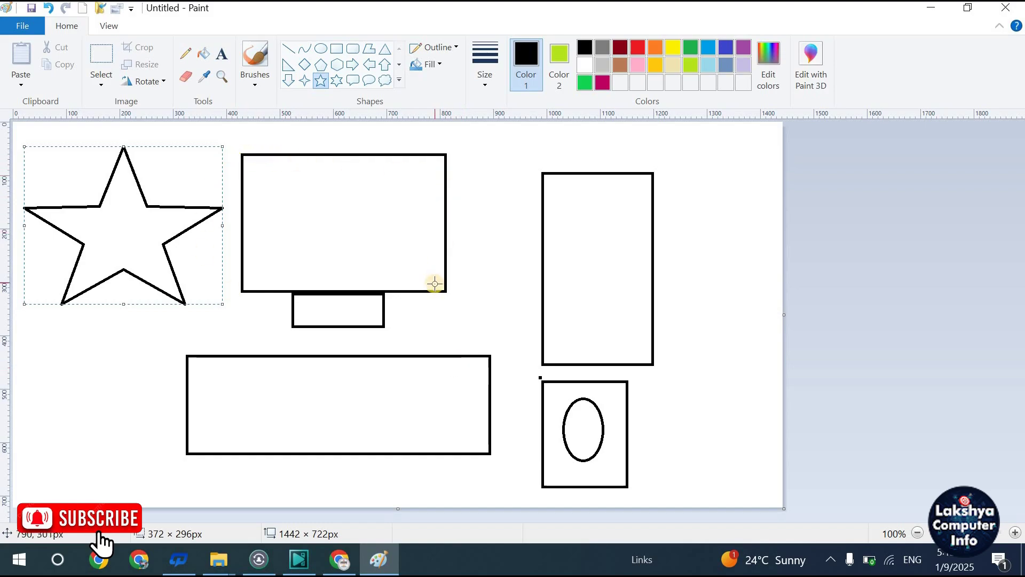
- Recolor the star's outline green and fill the outlines of the monitor and its stand with the same green
click(638, 48)
click(694, 53)
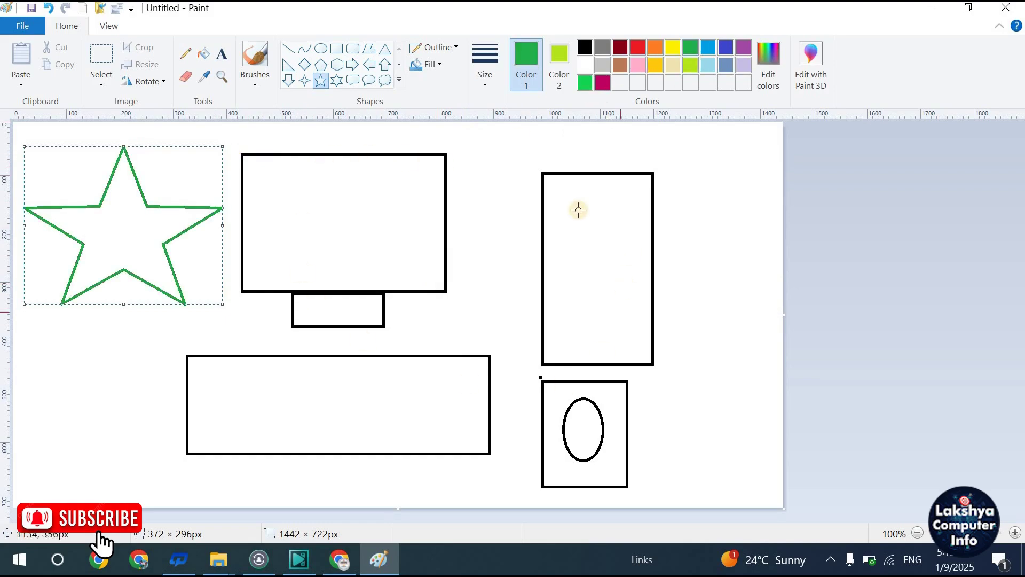
click(206, 54)
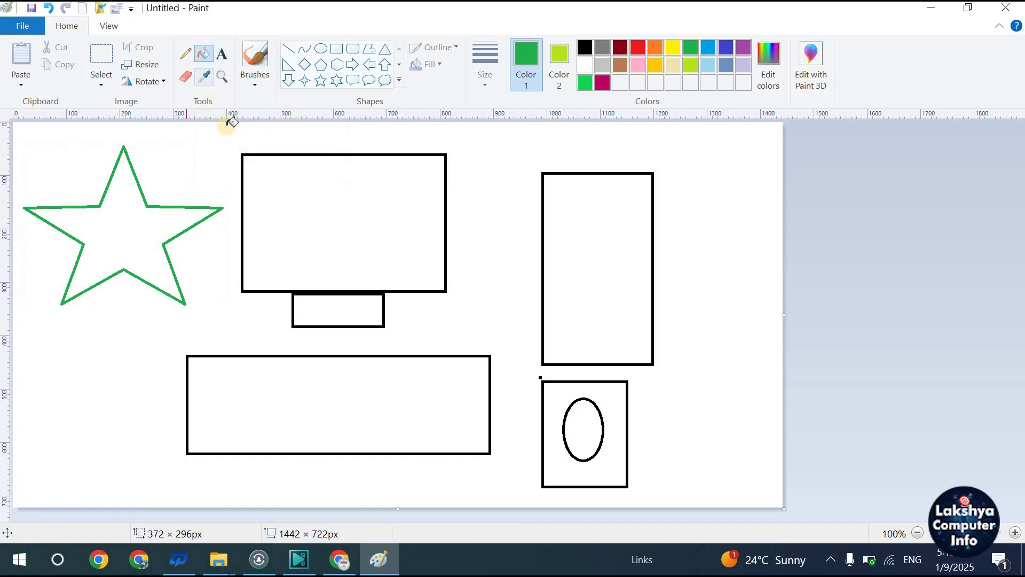
click(243, 155)
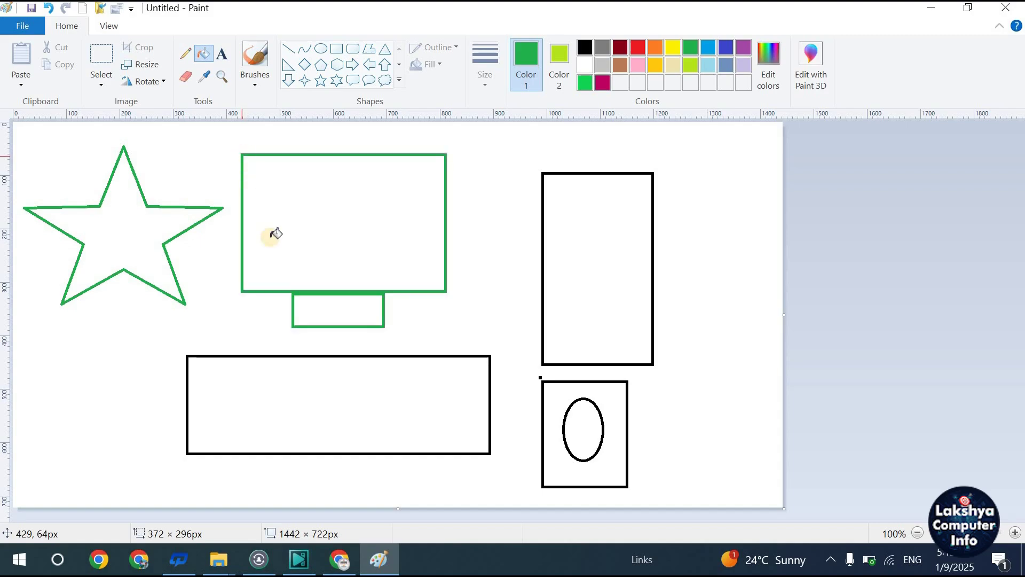
- Delete a selected area covering most of the drawing and start a new blank canvas without saving
click(101, 55)
drag(34, 129, 685, 505)
key(Delete)
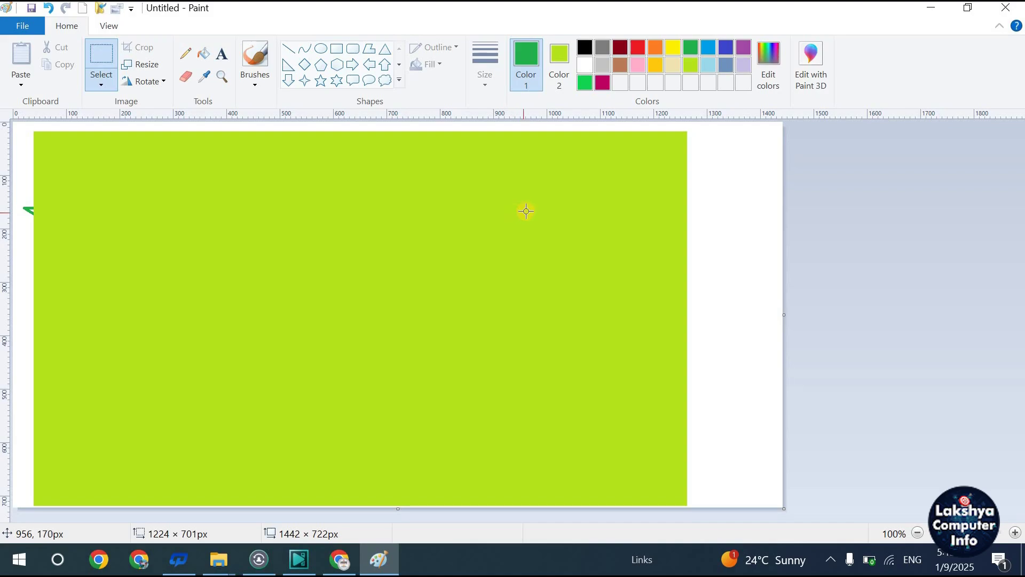
key(ctrl+n)
click(526, 282)
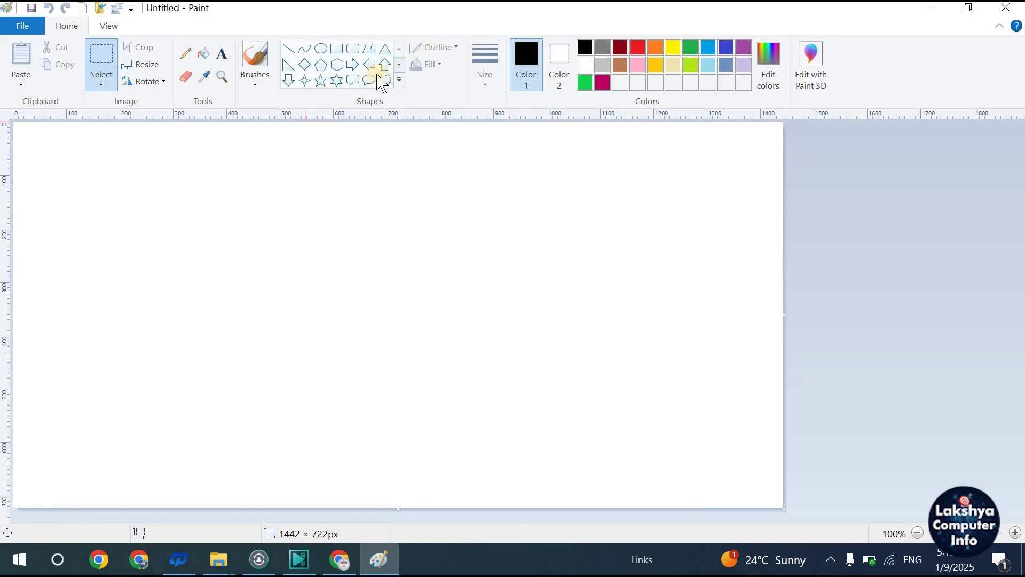
- Draw a rectangle about 493 × 304 px near the top of the canvas and give it the thickest outline
click(336, 49)
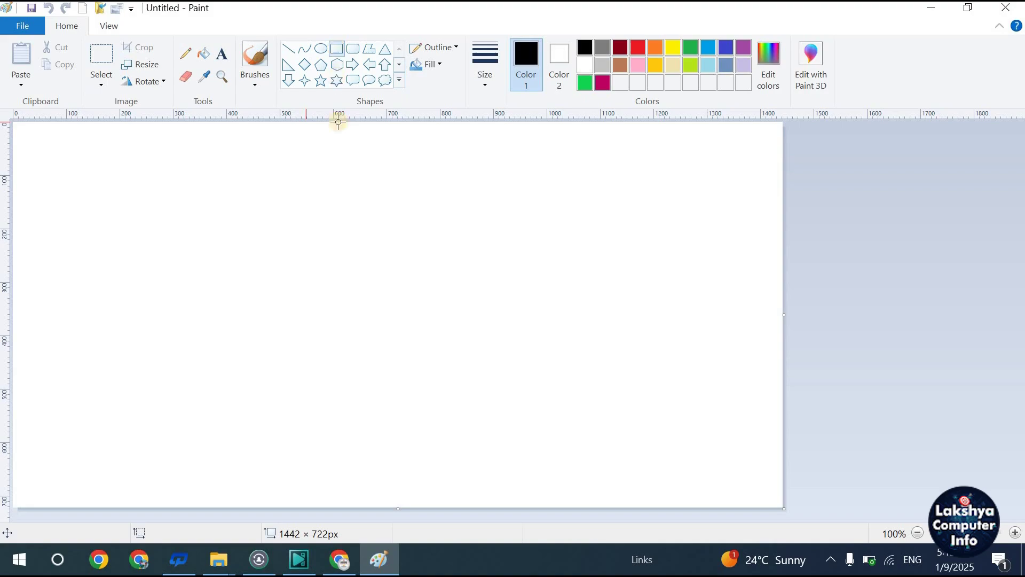
drag(219, 160, 265, 263)
drag(353, 306, 483, 322)
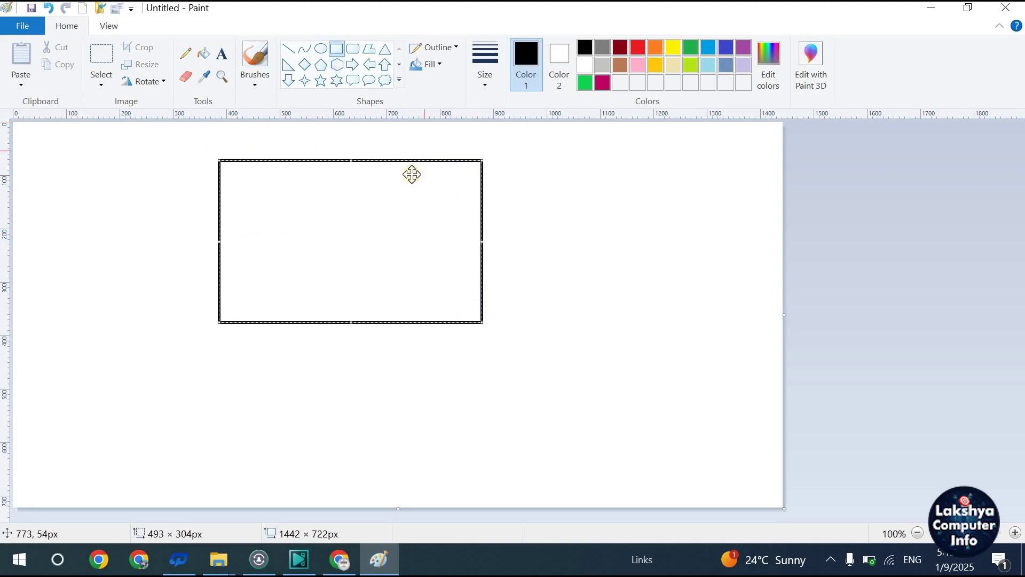
click(457, 50)
click(461, 48)
click(483, 72)
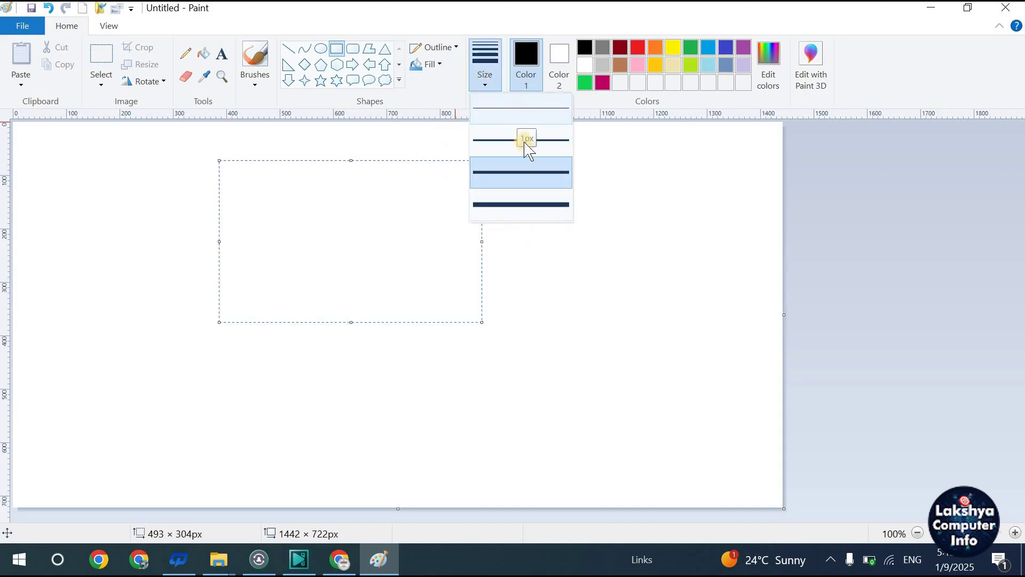
click(537, 211)
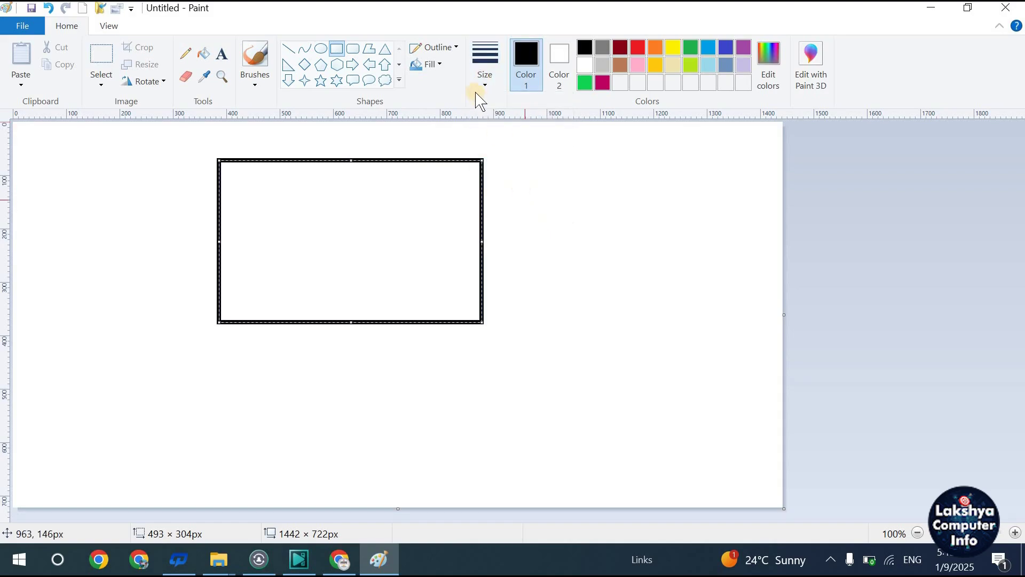
- Look through the outline and fill styles available for the rectangle
click(457, 47)
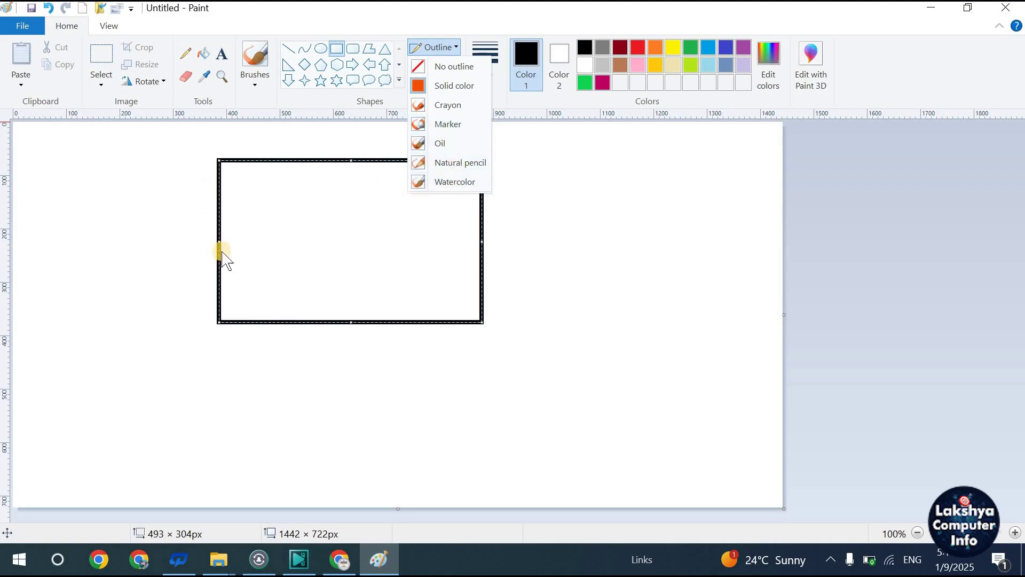
click(372, 136)
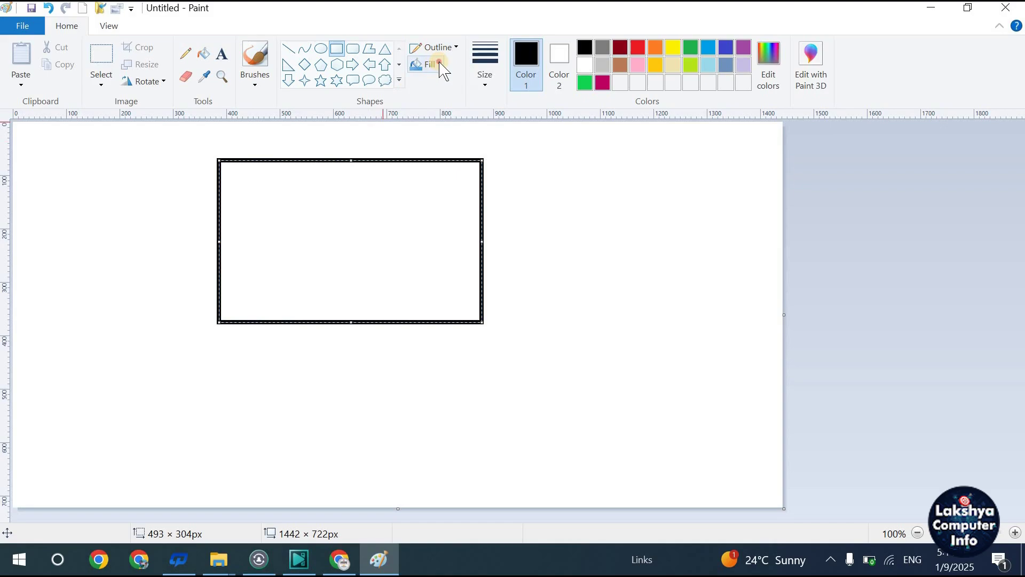
click(442, 65)
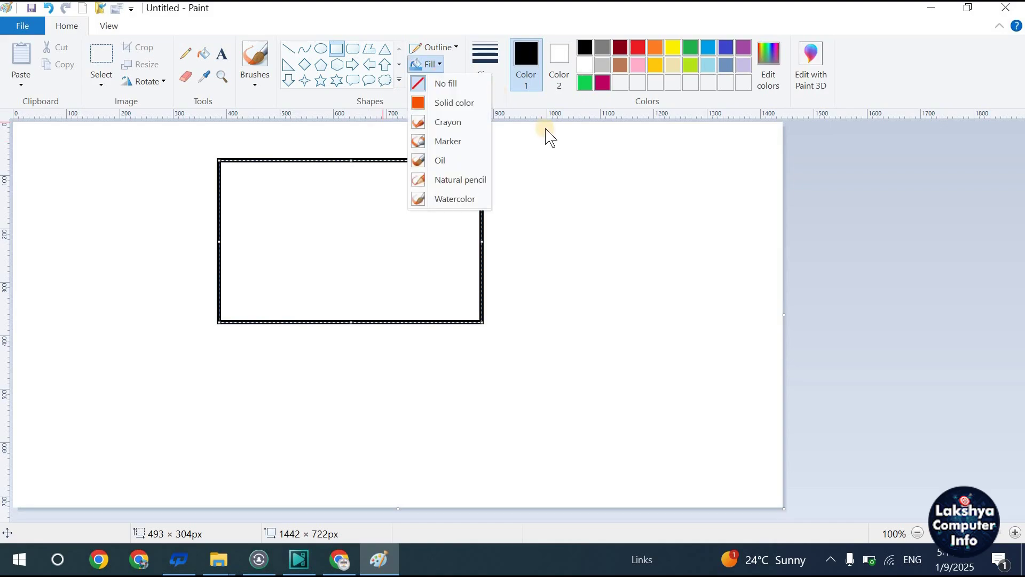
click(433, 64)
- Set Color 2 to green and try fill styles such as natural pencil on the rectangle
click(567, 65)
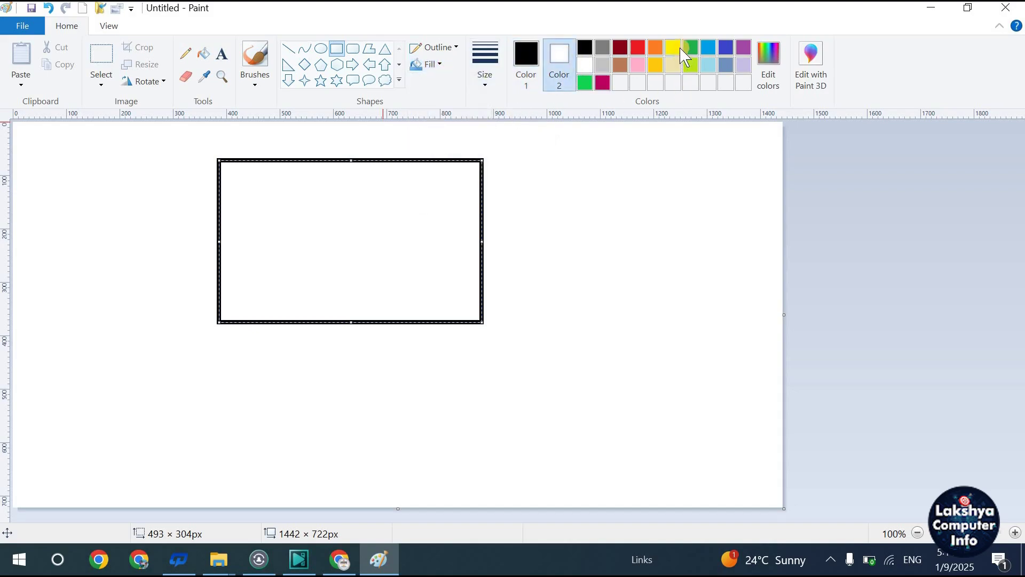
click(696, 51)
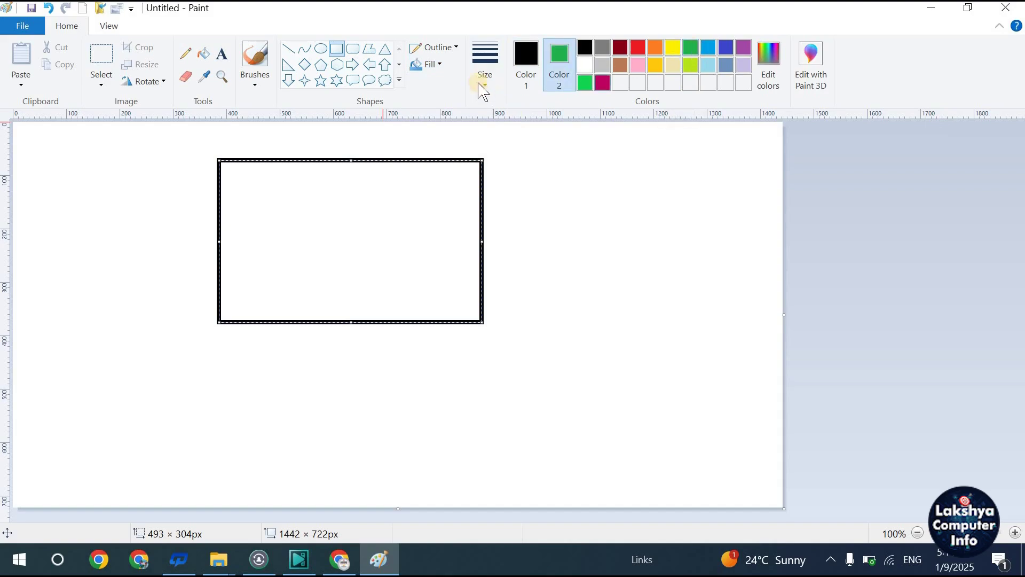
click(439, 65)
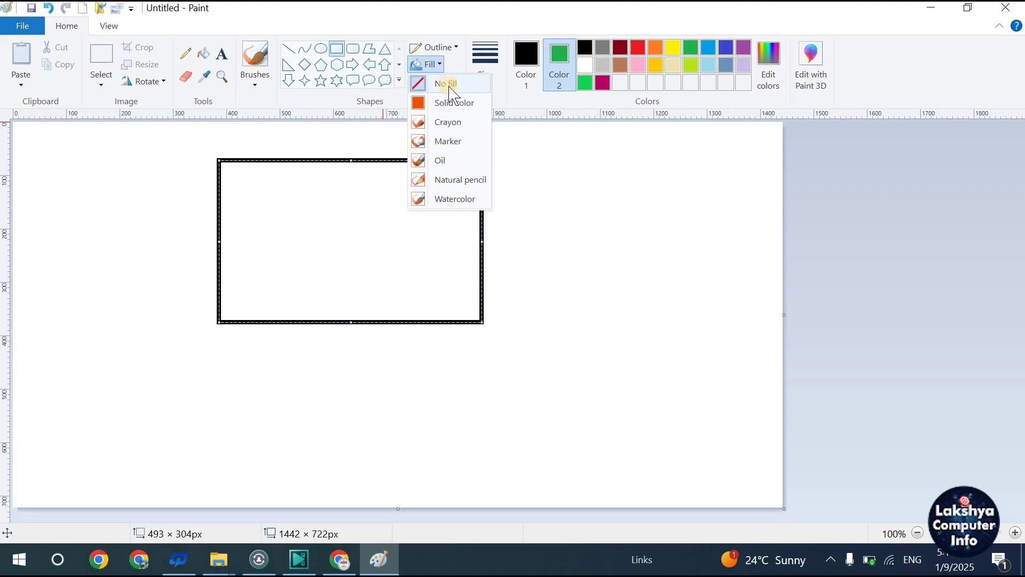
click(455, 104)
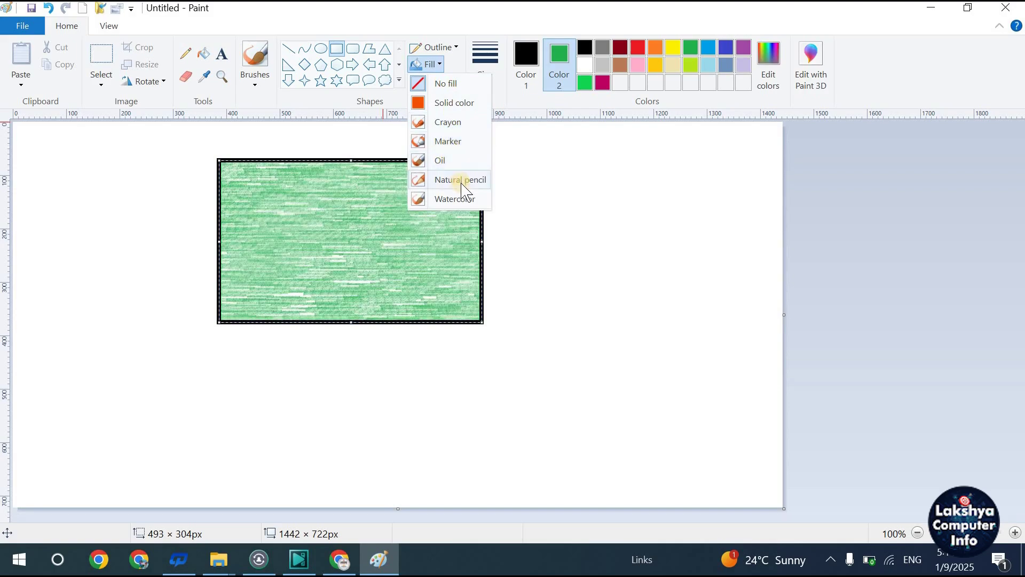
click(521, 155)
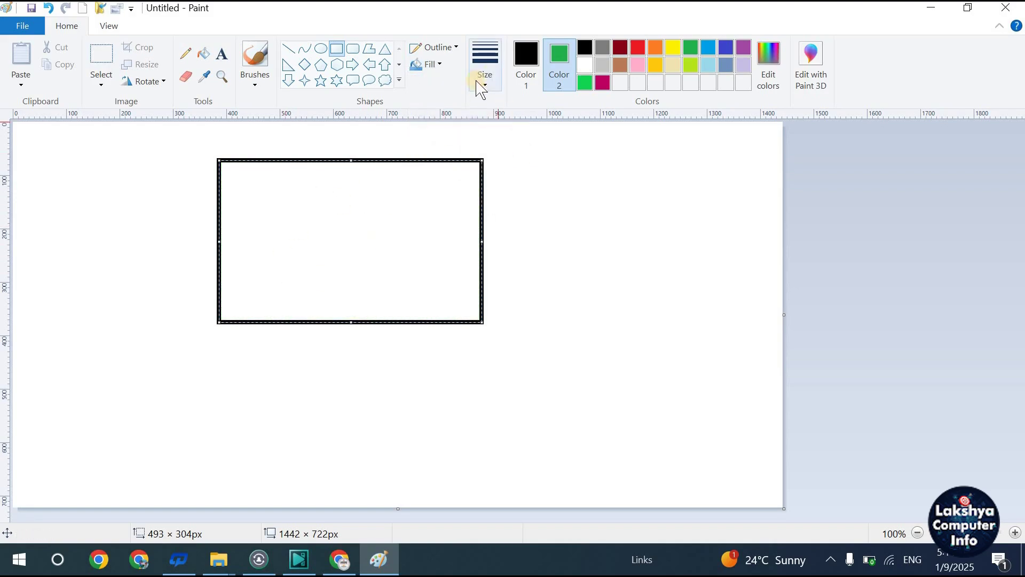
- Finish the rectangle with the thickest outline and set Color 2 to dark red
click(490, 78)
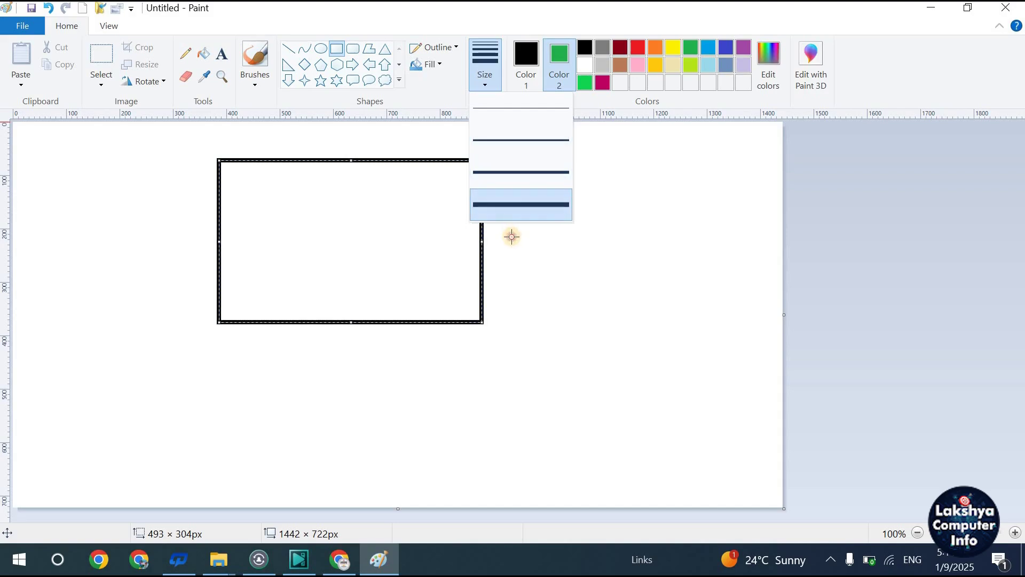
click(513, 205)
click(586, 48)
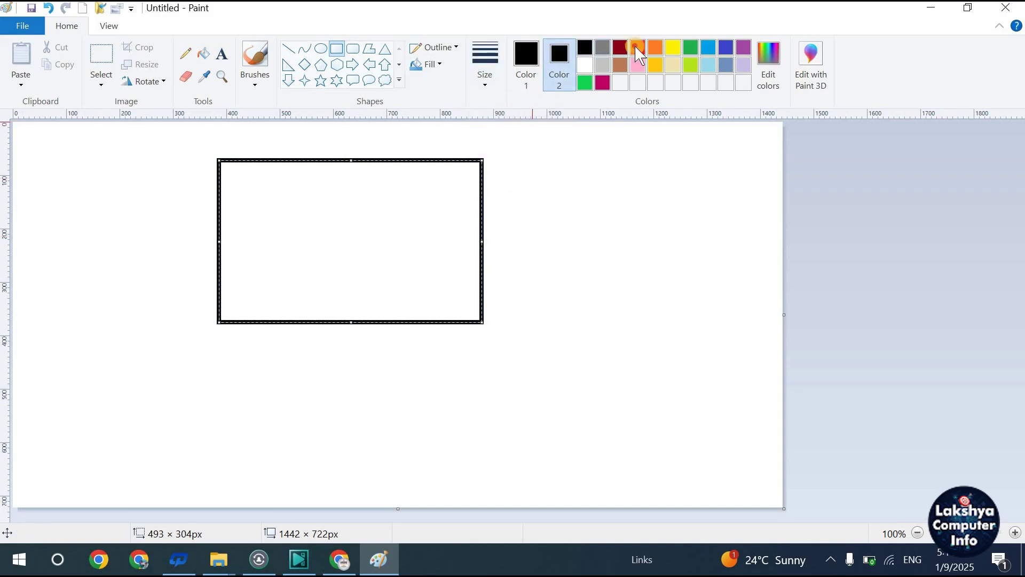
click(593, 177)
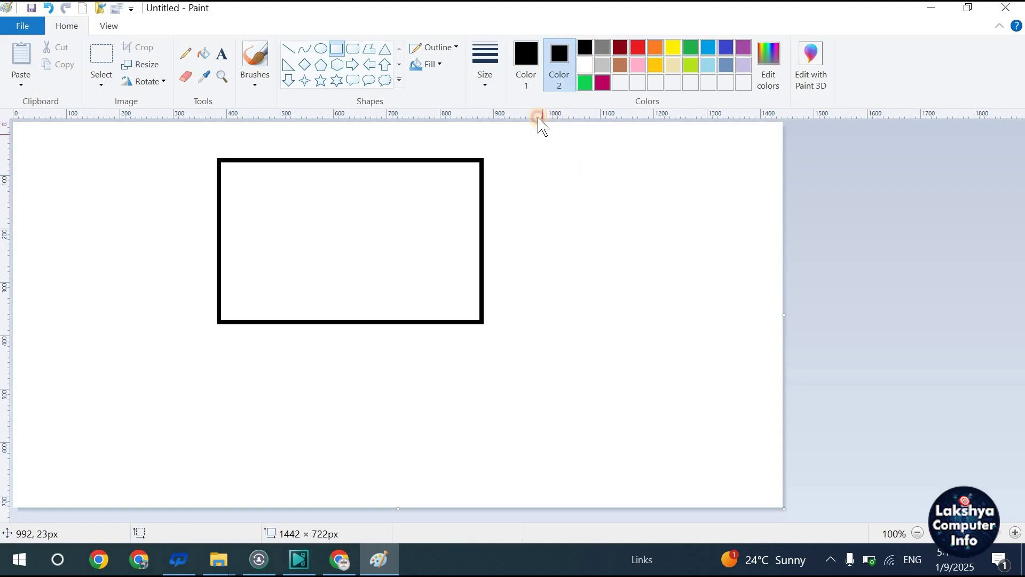
click(527, 52)
click(558, 63)
click(621, 47)
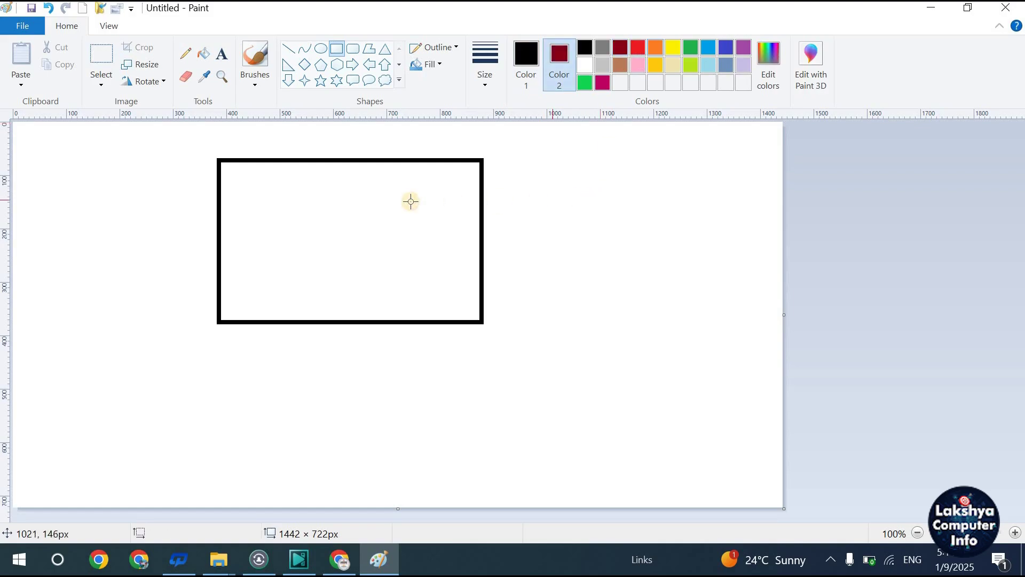
- Draw three more black rectangles overlapping across the upper canvas and two dark red ones side by side beneath them
mouse_move(314, 187)
mouse_down()
mouse_move(422, 305)
mouse_move(630, 345)
mouse_up()
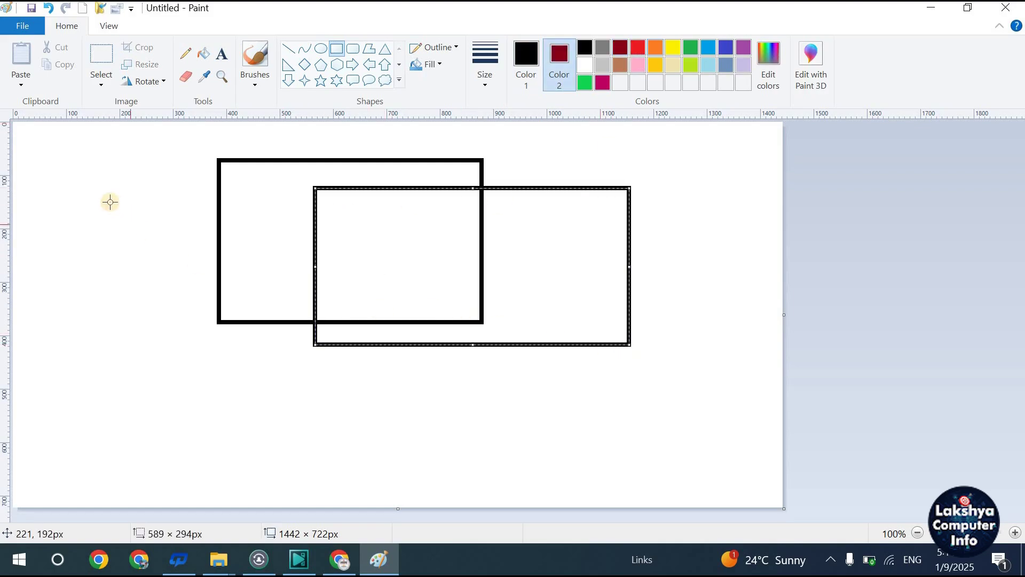
drag(71, 170, 310, 351)
drag(110, 369, 395, 486)
drag(511, 155, 708, 327)
click(471, 416)
mouse_move(422, 360)
mouse_down()
mouse_move(561, 462)
mouse_move(660, 480)
mouse_up()
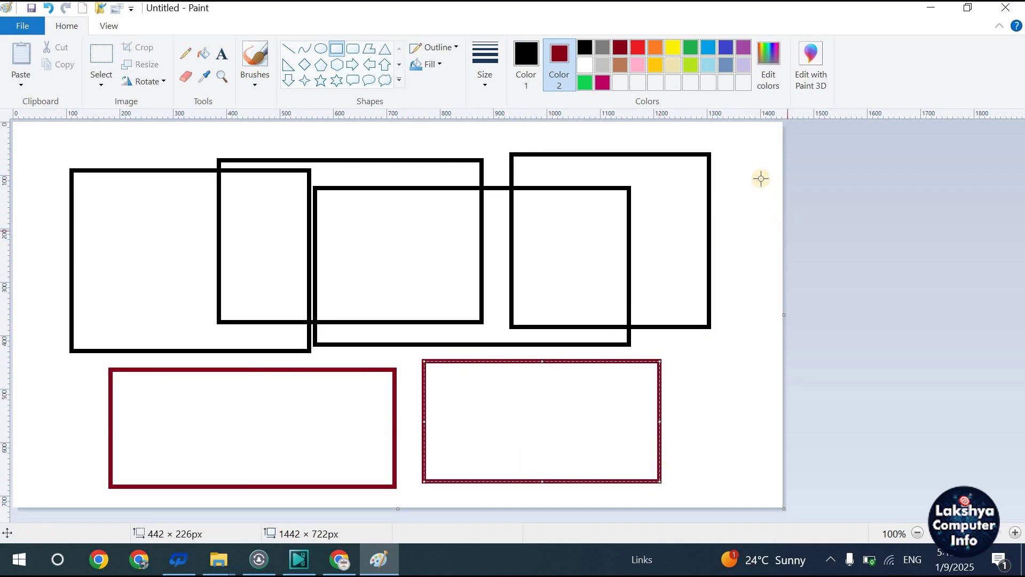
- Start a new blank canvas and discard the rectangles without saving
click(24, 26)
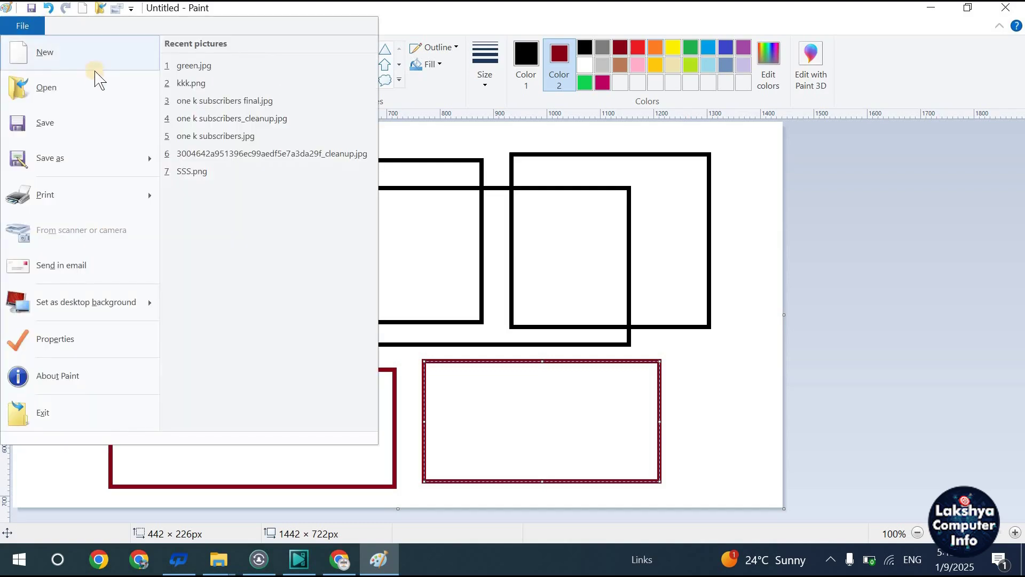
click(245, 136)
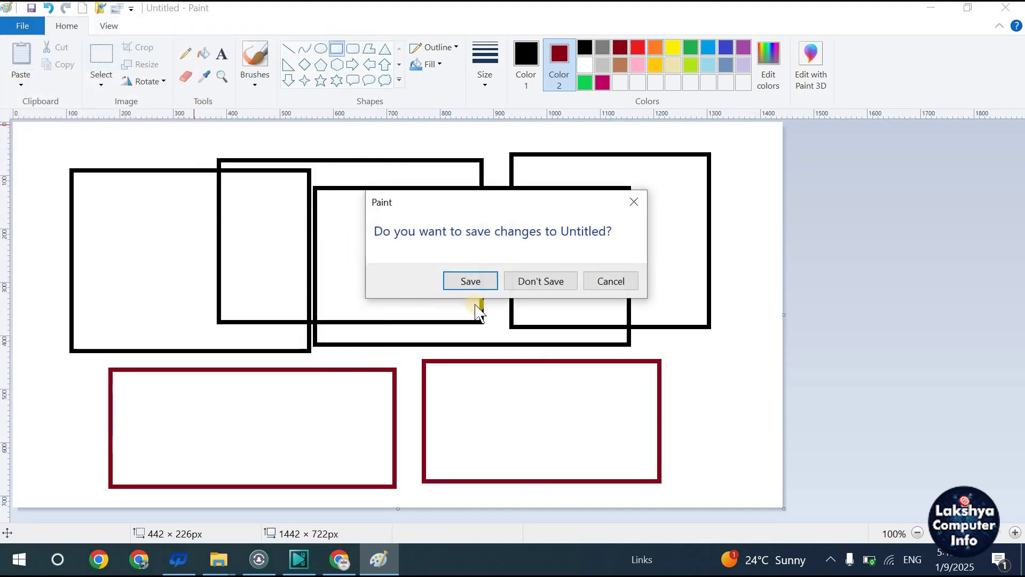
click(531, 283)
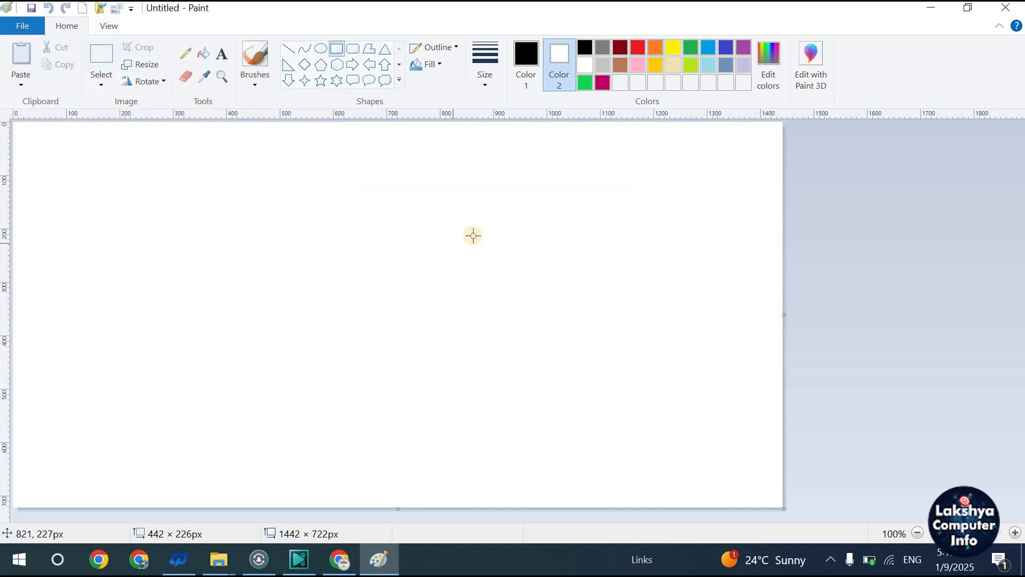
- Set Color 2 to indigo and add that color twice to the custom colors in the color editor
click(656, 48)
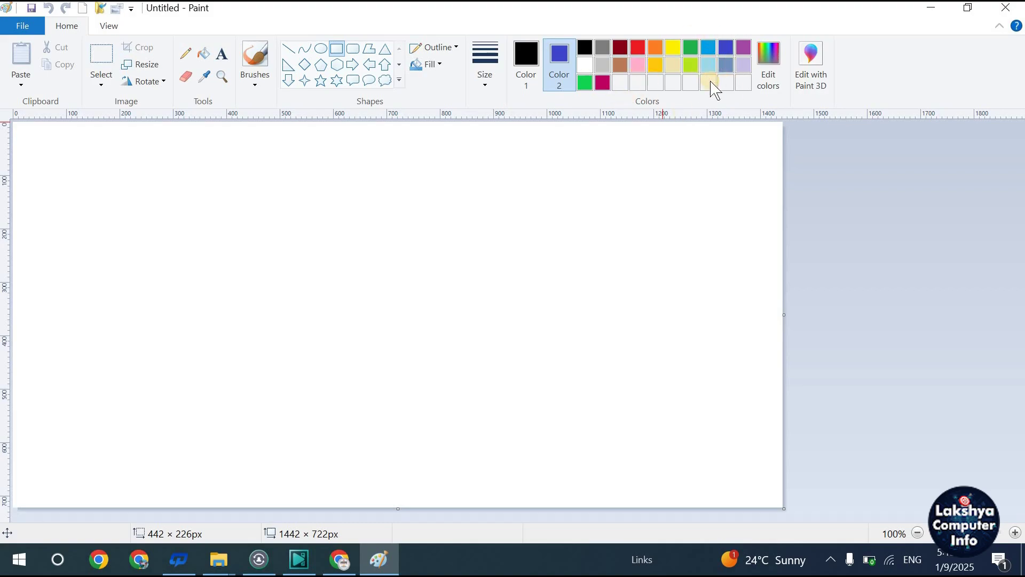
click(768, 75)
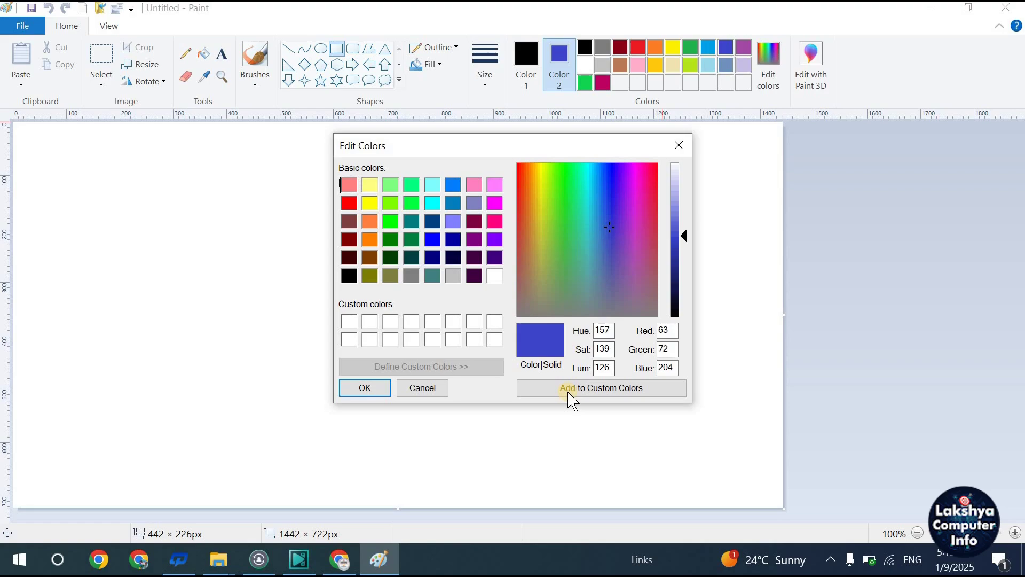
click(641, 390)
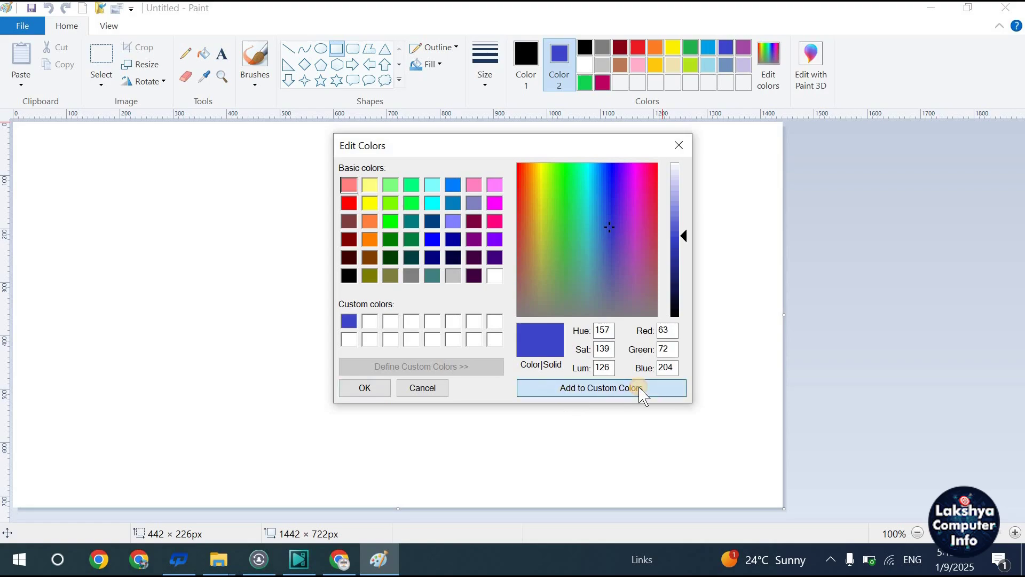
click(640, 389)
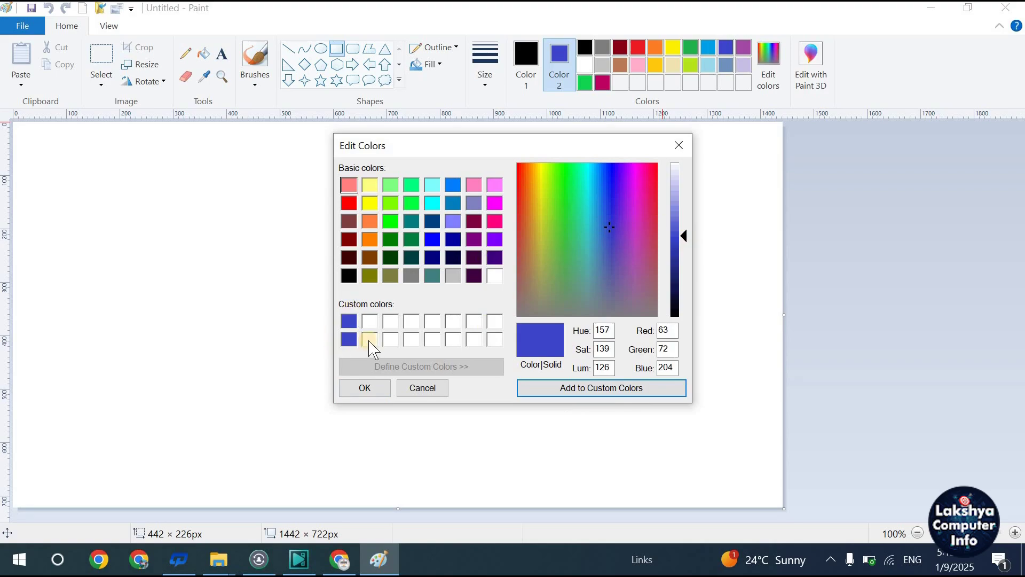
- Mix a green with hue 101, saturation 199 and luminance 95, and add it to the custom colors
click(576, 190)
drag(688, 240, 686, 259)
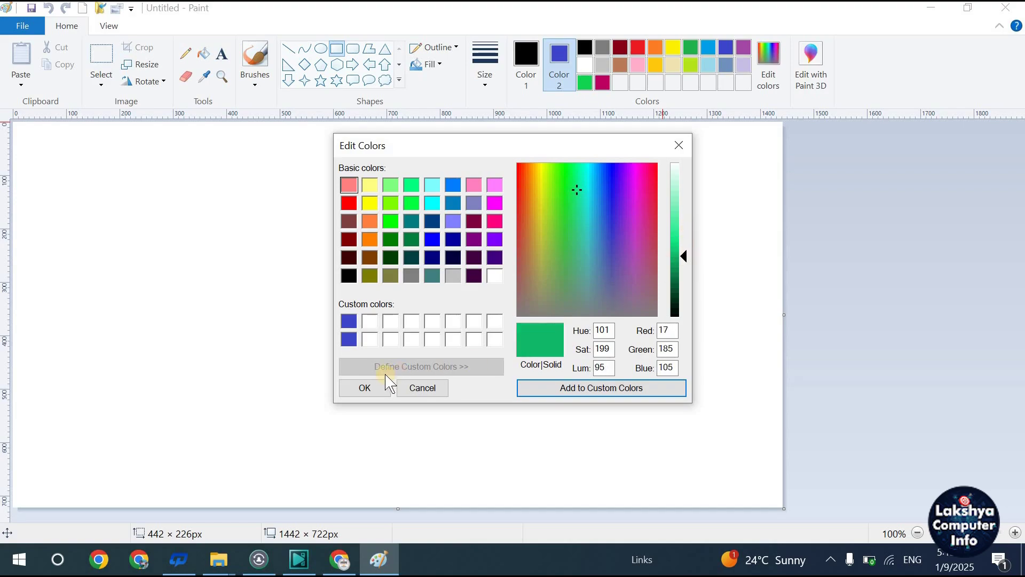
click(528, 388)
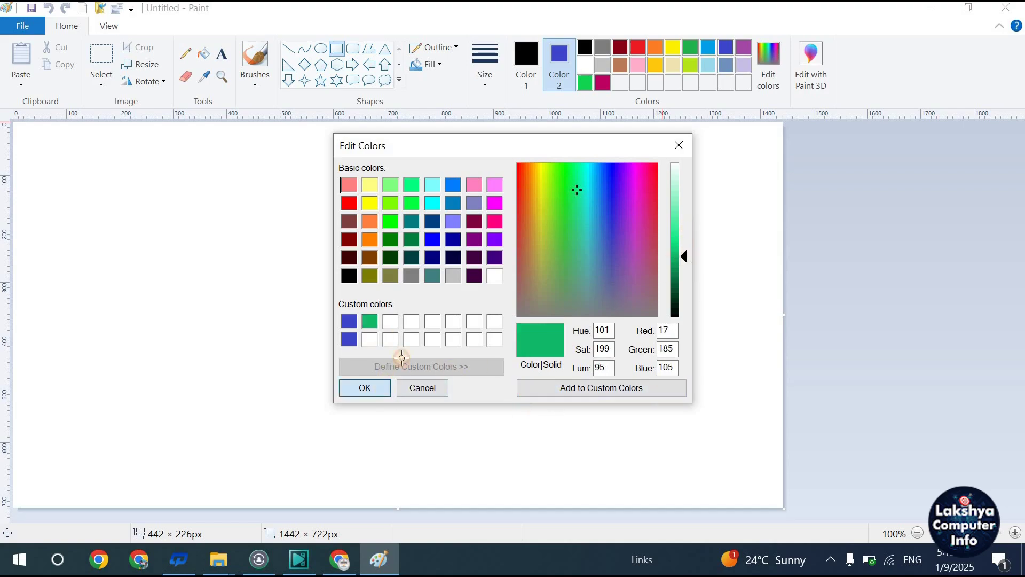
- Apply the mixed custom green as Color 2
click(388, 382)
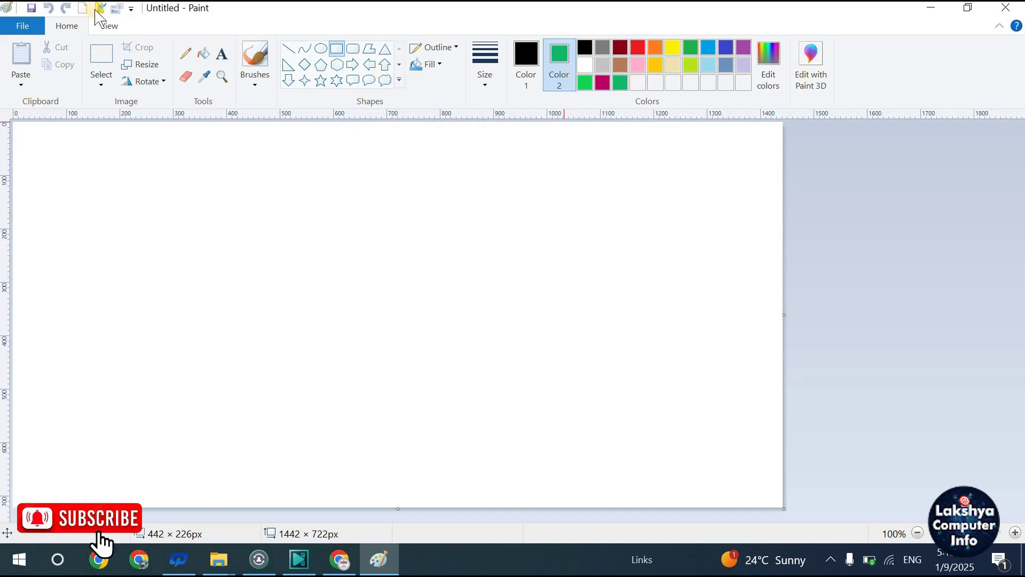
- Zoom in on the blank canvas step by step to 800%
click(111, 27)
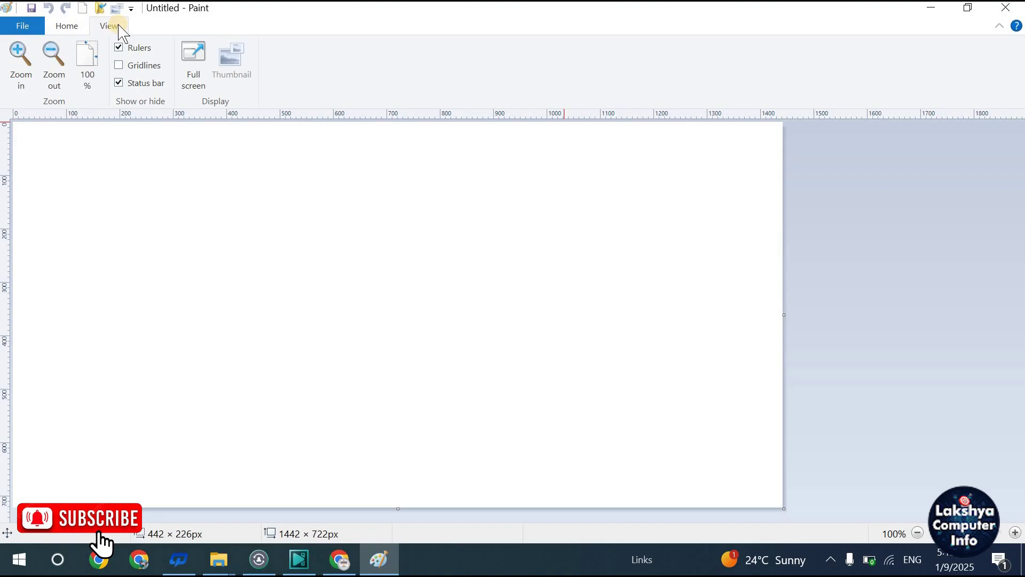
click(23, 76)
click(22, 77)
click(22, 77)
click(23, 77)
click(22, 76)
click(22, 76)
click(23, 77)
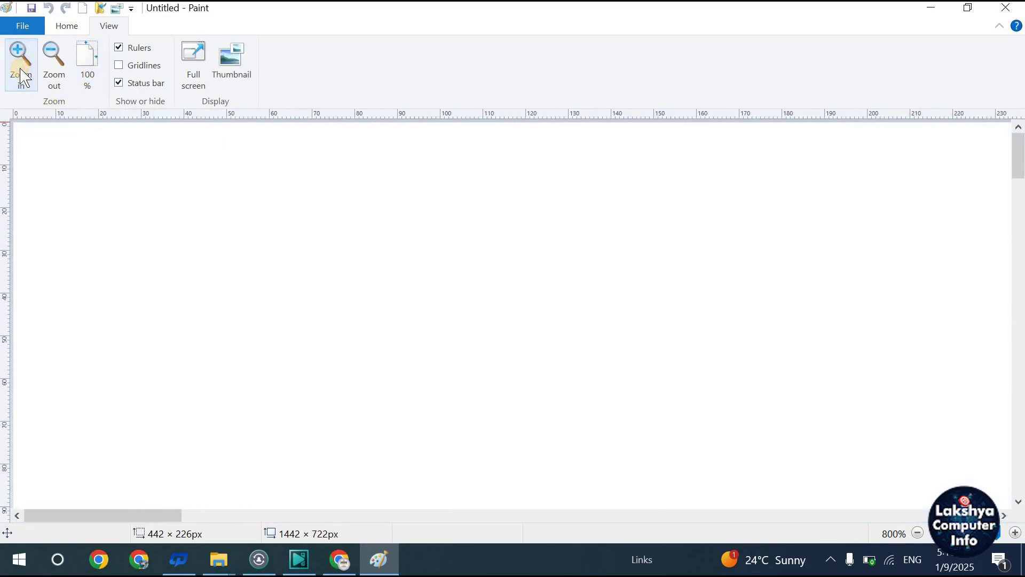
- Zoom out on the canvas step by step from 800% to 12.5%
click(54, 80)
click(53, 80)
click(54, 81)
click(54, 82)
click(55, 81)
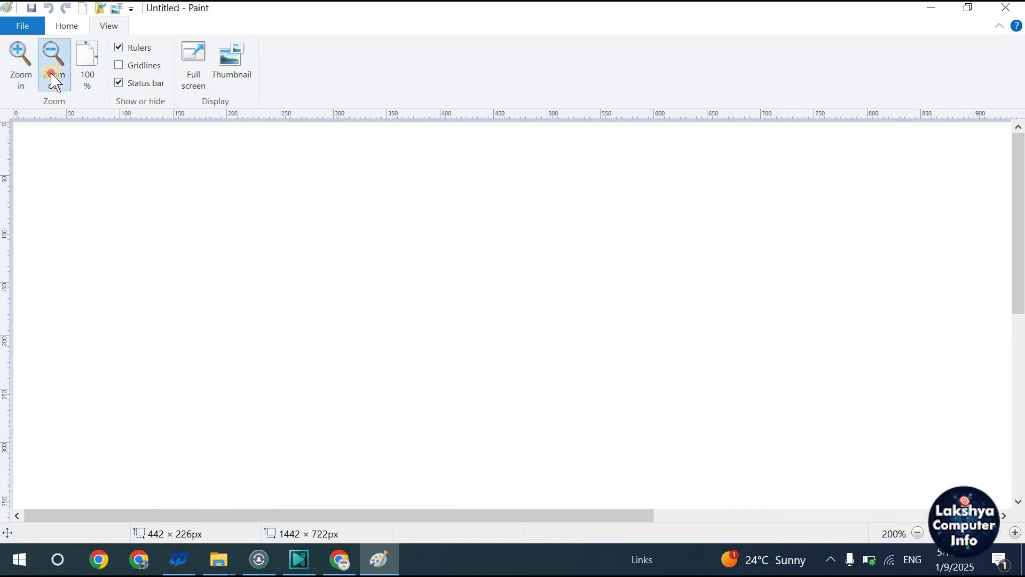
click(54, 80)
click(54, 80)
click(54, 80)
click(54, 80)
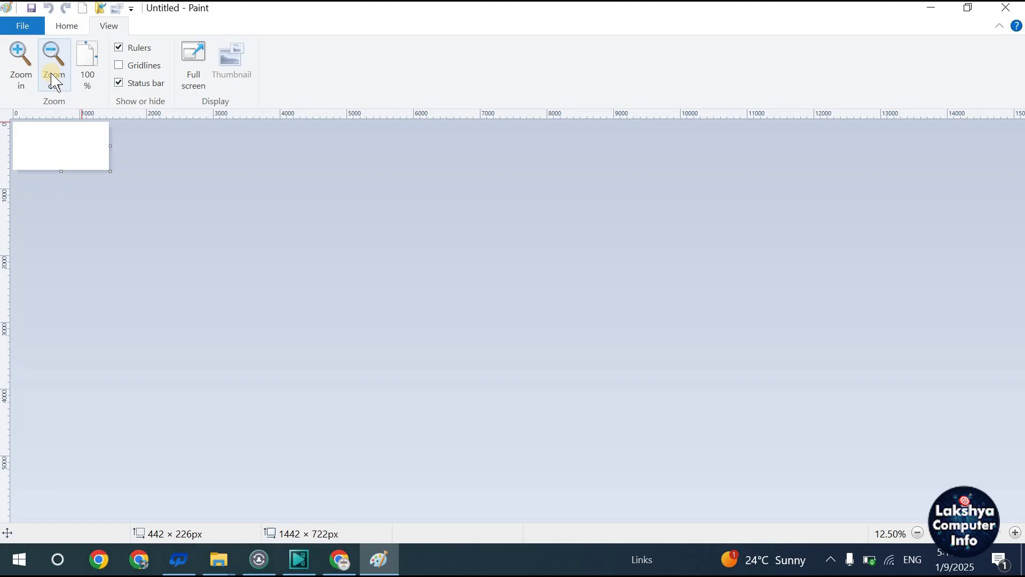
- Zoom the canvas in three levels, back out three levels, and reset the view to 100%
click(20, 83)
click(19, 83)
click(19, 83)
click(48, 83)
click(48, 83)
click(48, 83)
click(96, 71)
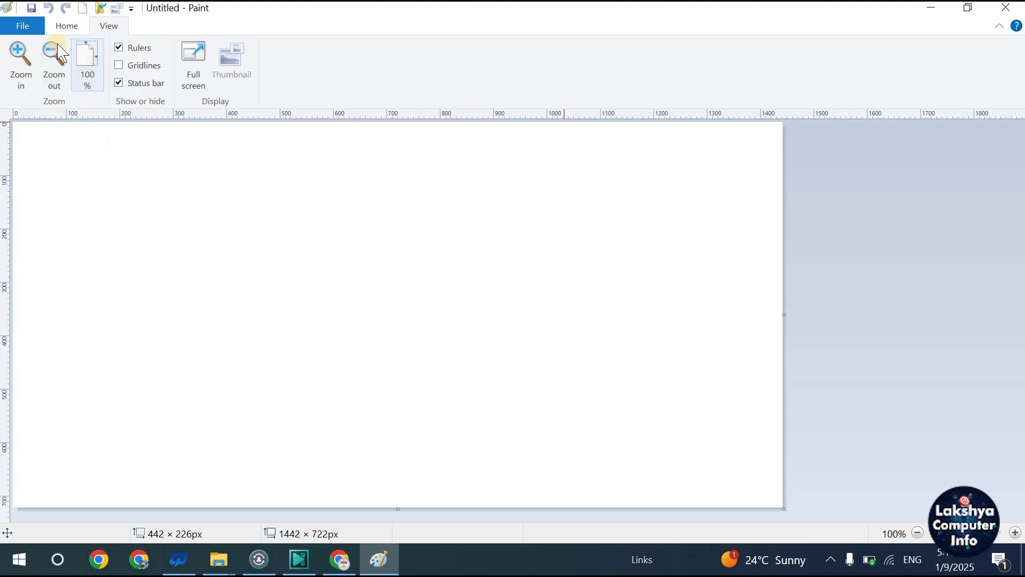
- Use the status bar zoom controls to zoom out below 50% and back in to 200%
click(920, 533)
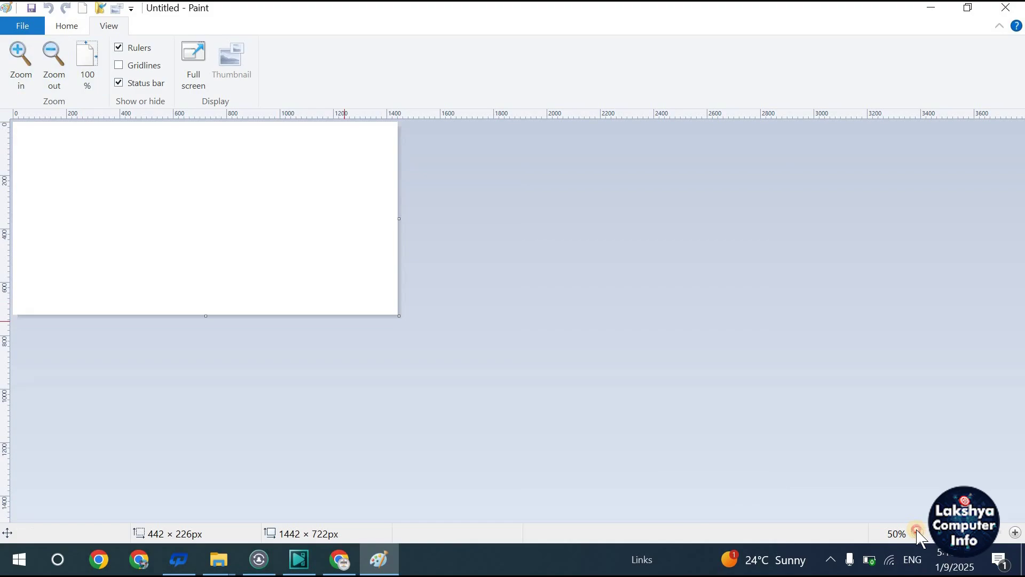
click(918, 533)
click(1015, 532)
click(1015, 532)
click(1014, 532)
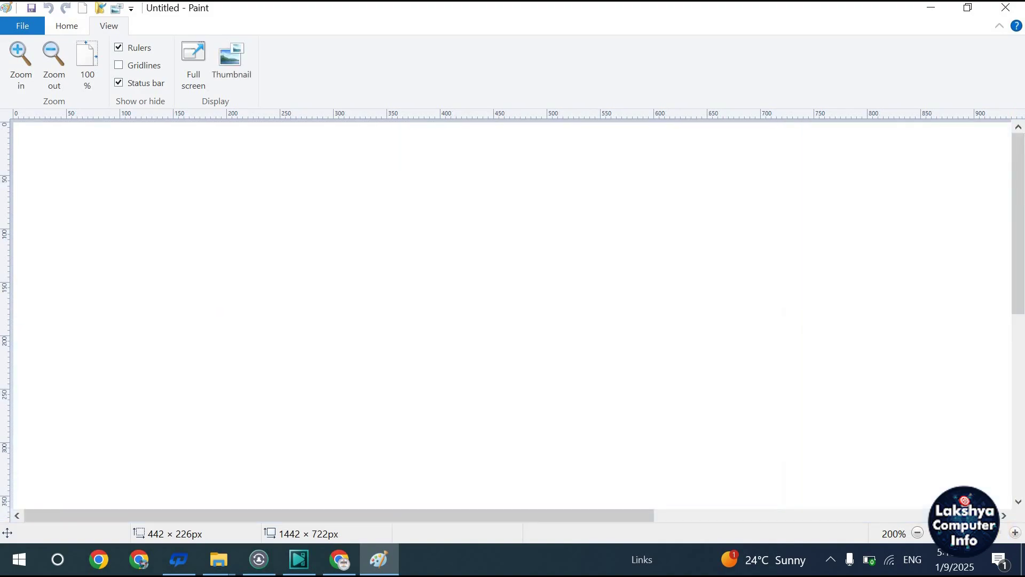
- Zoom the canvas out to 12.5% with the status bar zoom controls
click(918, 532)
click(919, 533)
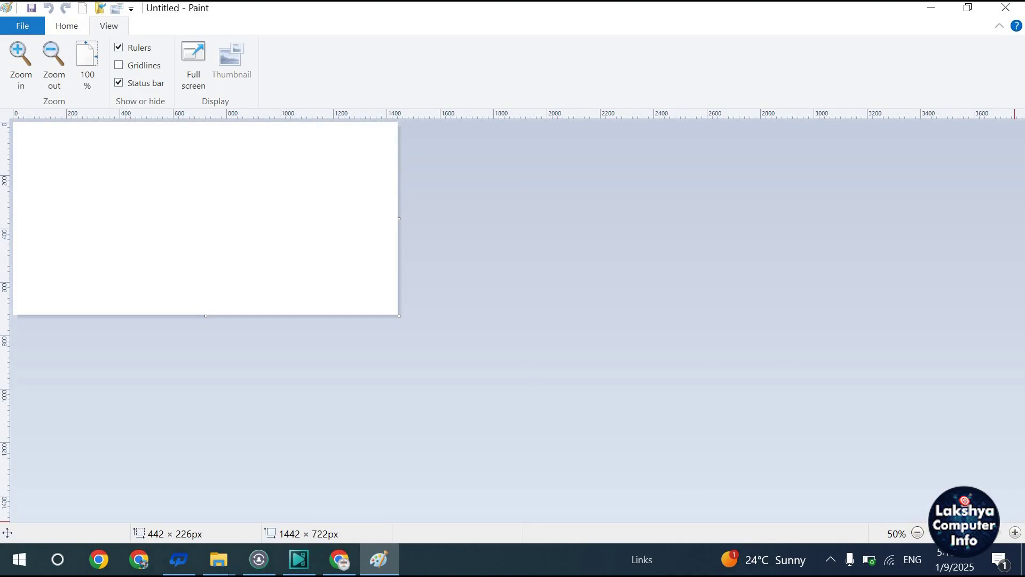
click(918, 533)
click(918, 533)
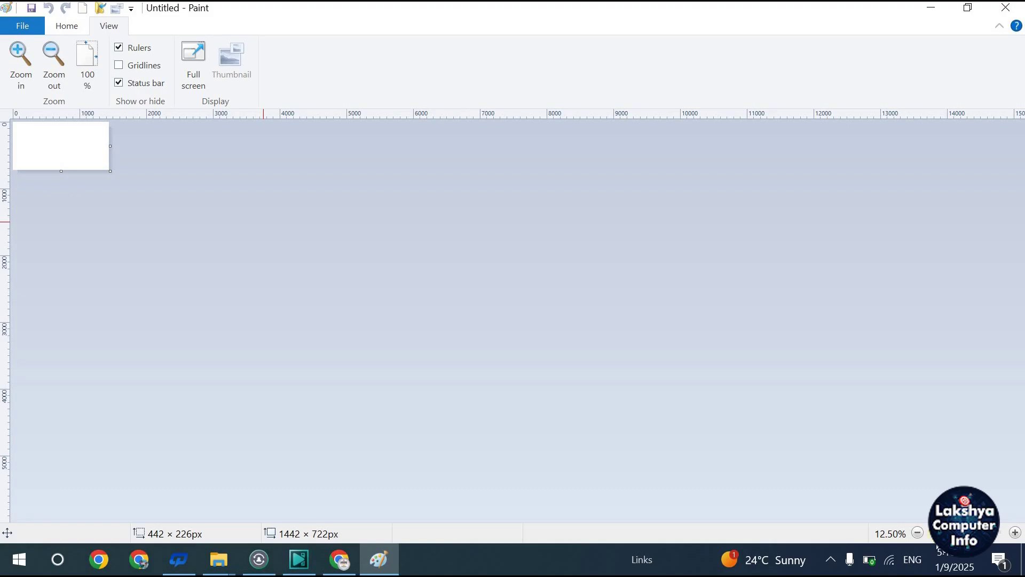
- Zoom the canvas in to 800% and back out to 12.5%, and reset the view to 100%
click(1007, 532)
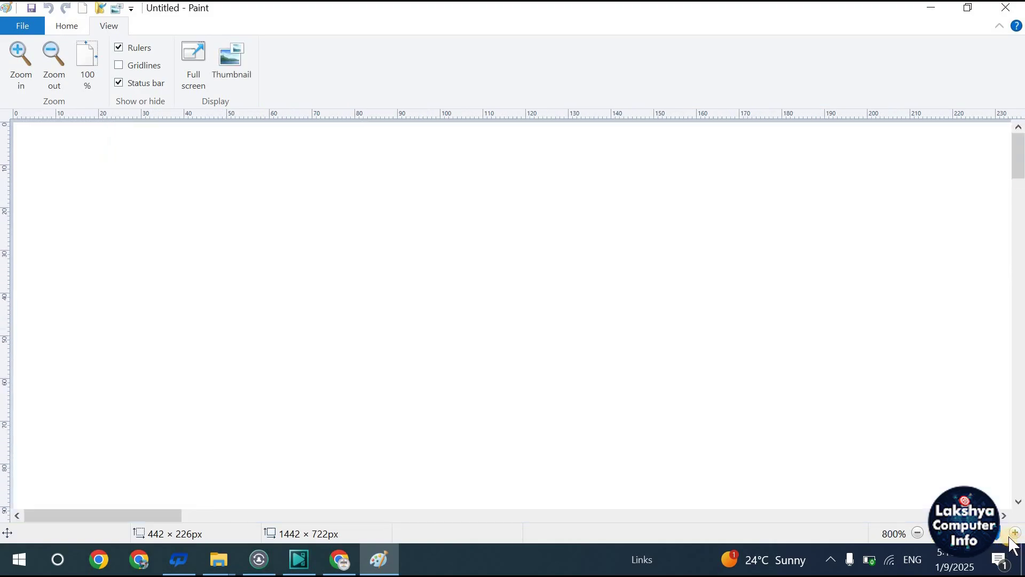
drag(1007, 533, 914, 533)
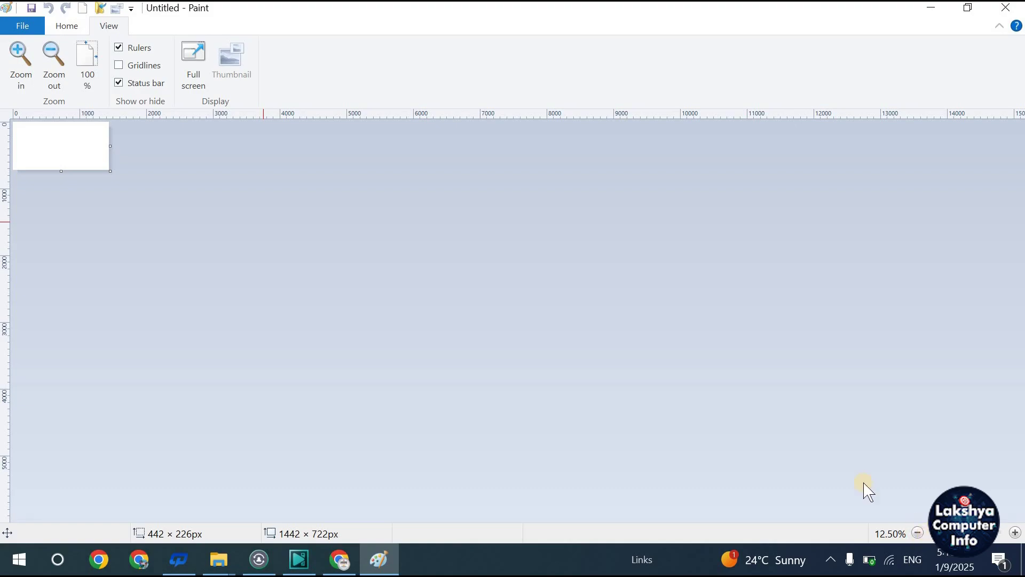
click(87, 66)
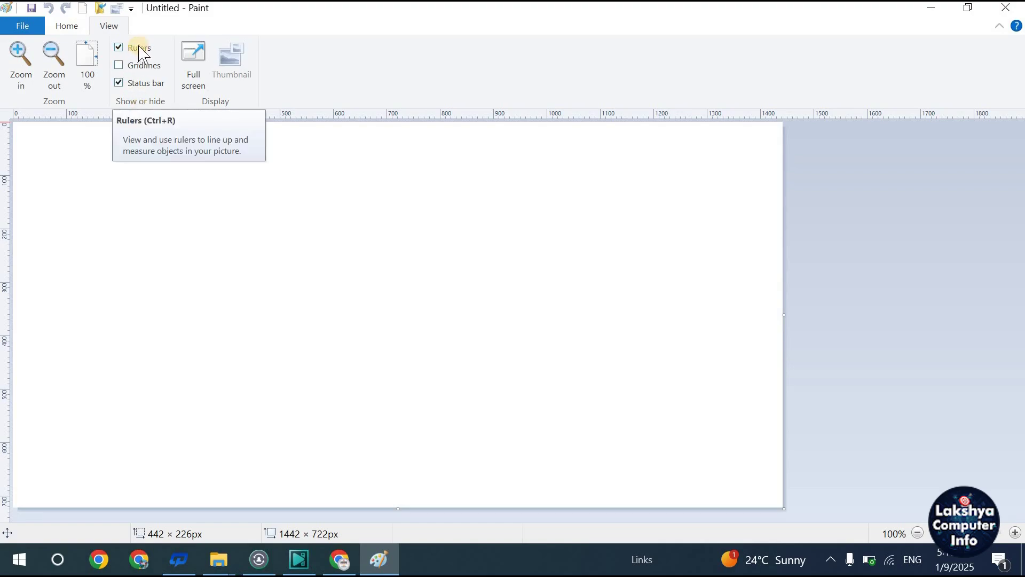
- Hide the rulers around the canvas and show them again, twice
click(123, 46)
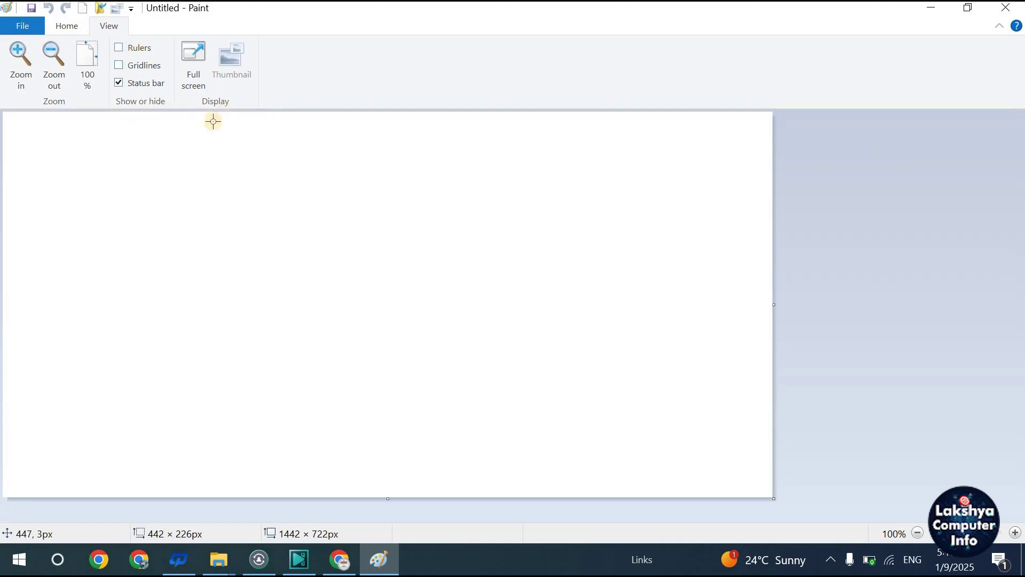
click(121, 49)
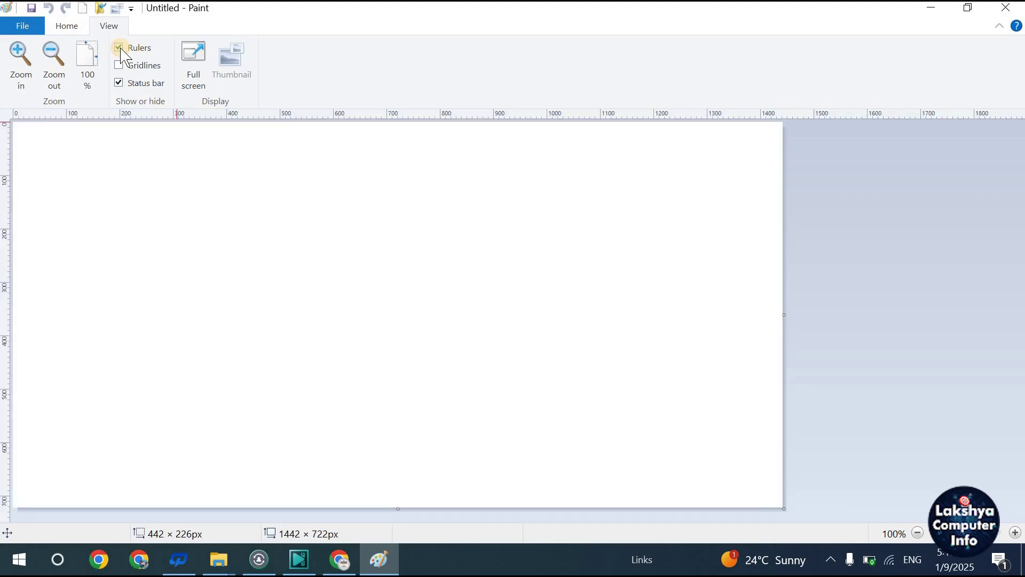
click(120, 49)
click(120, 49)
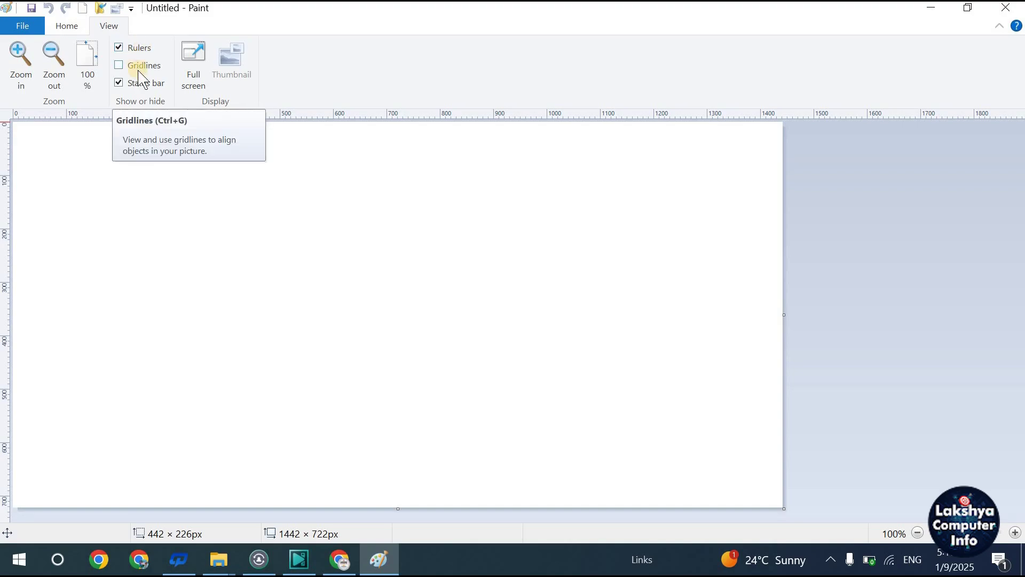
- Show the gridlines on the canvas and hide them again, twice
click(120, 65)
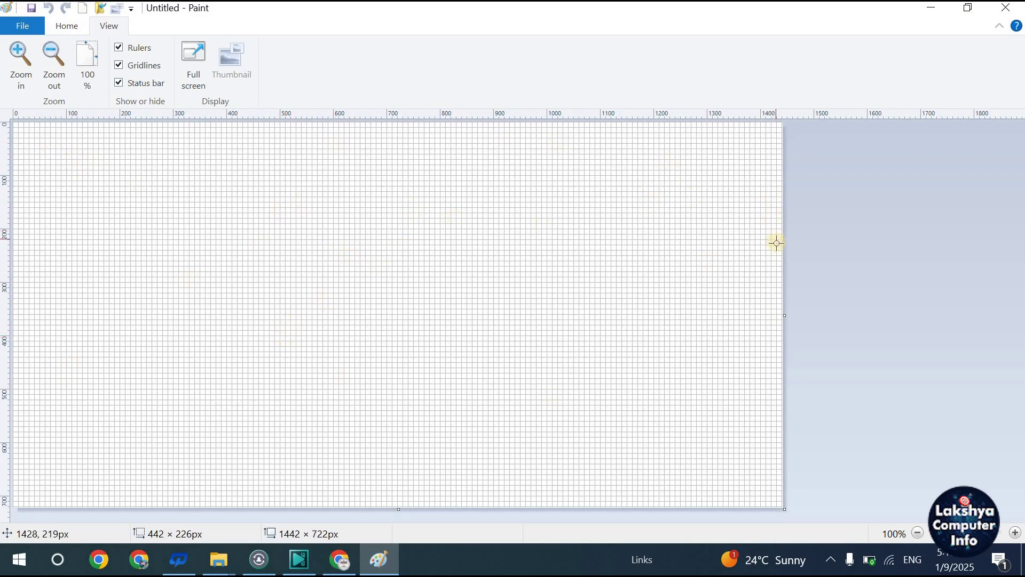
click(119, 65)
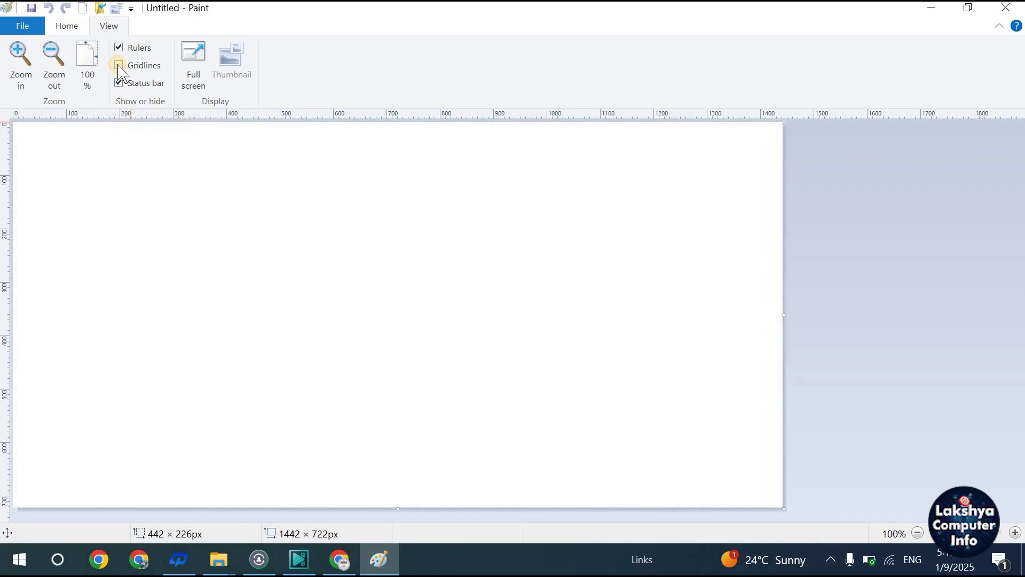
click(119, 66)
click(119, 66)
- Toggle the status bar off and on three times, leaving it shown
click(139, 84)
click(139, 83)
click(139, 83)
click(139, 84)
click(140, 84)
click(140, 84)
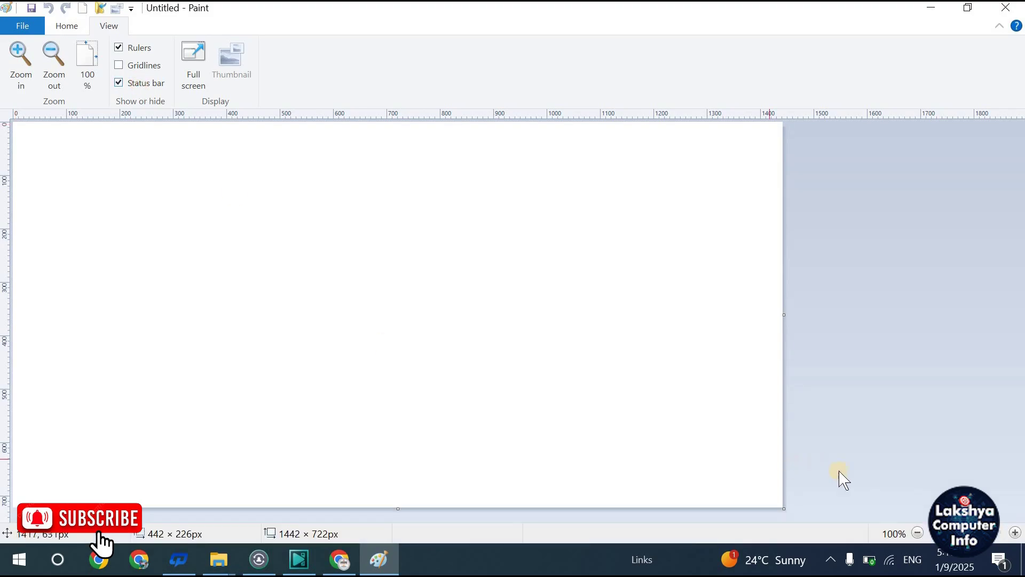